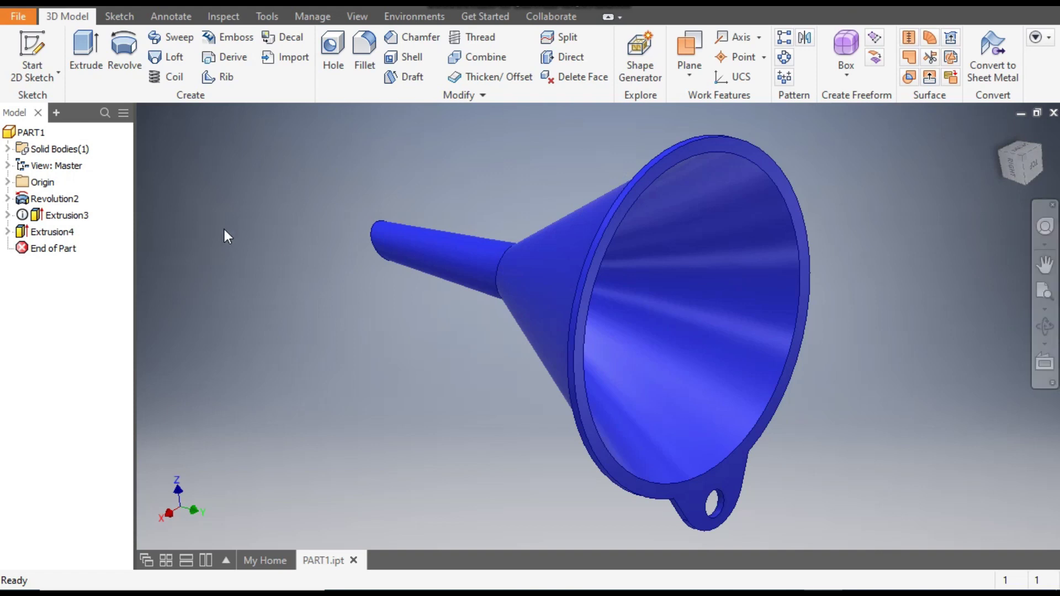
# Step: Create a new part from the Standard (mm).ipt template and start a 2D sketch on the front XY plane
pyautogui.hotkey('ctrl', 'n')
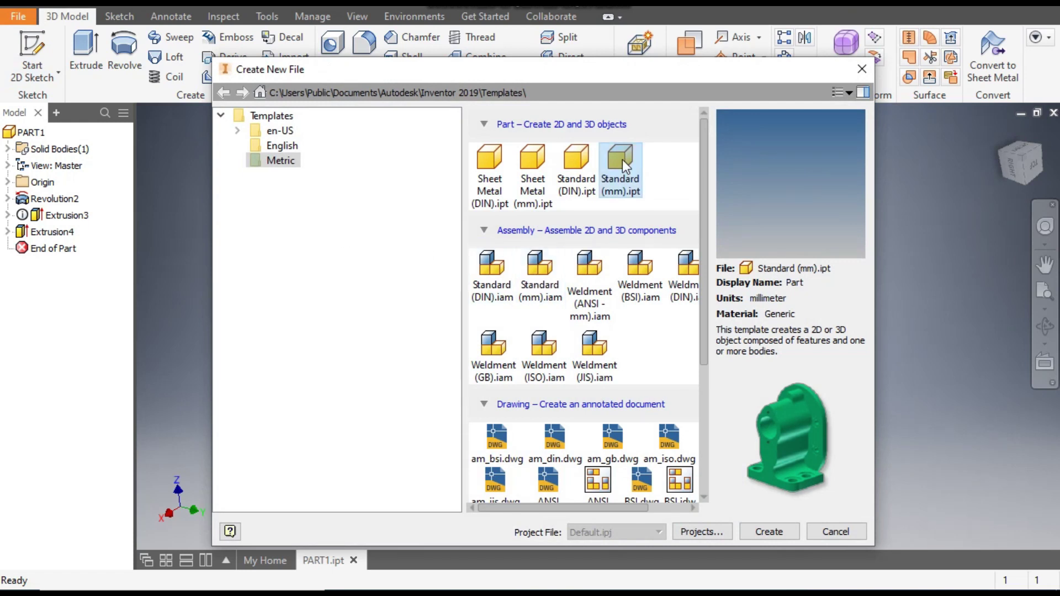
pyautogui.click(769, 532)
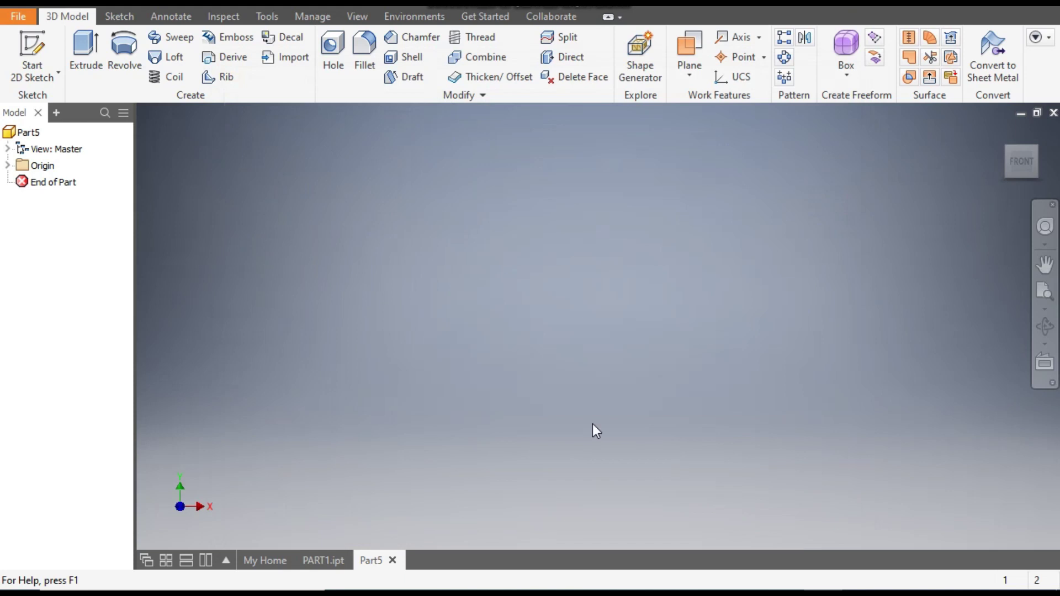
pyautogui.click(32, 53)
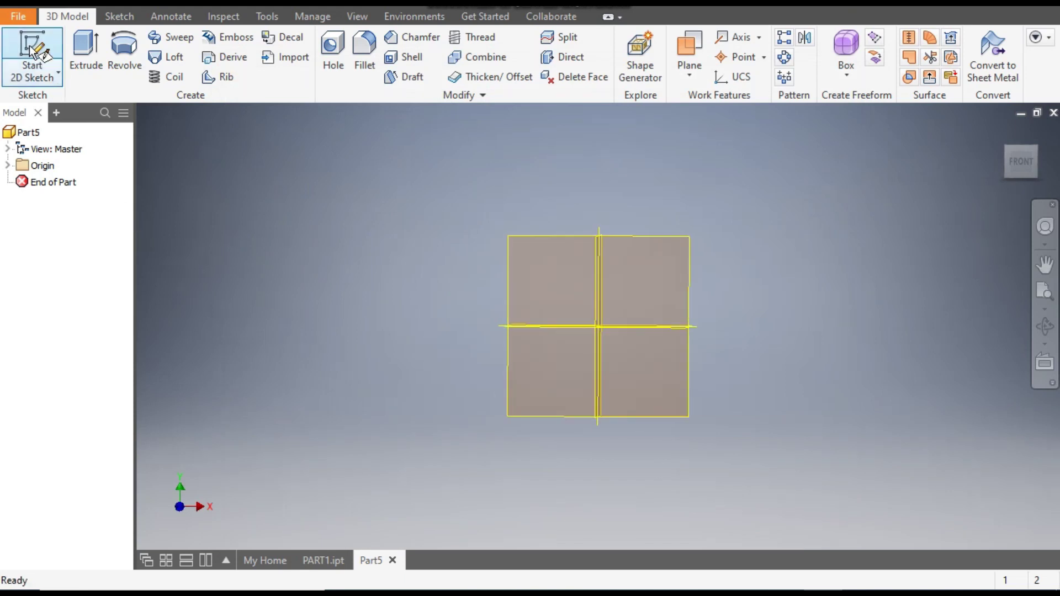
pyautogui.click(539, 188)
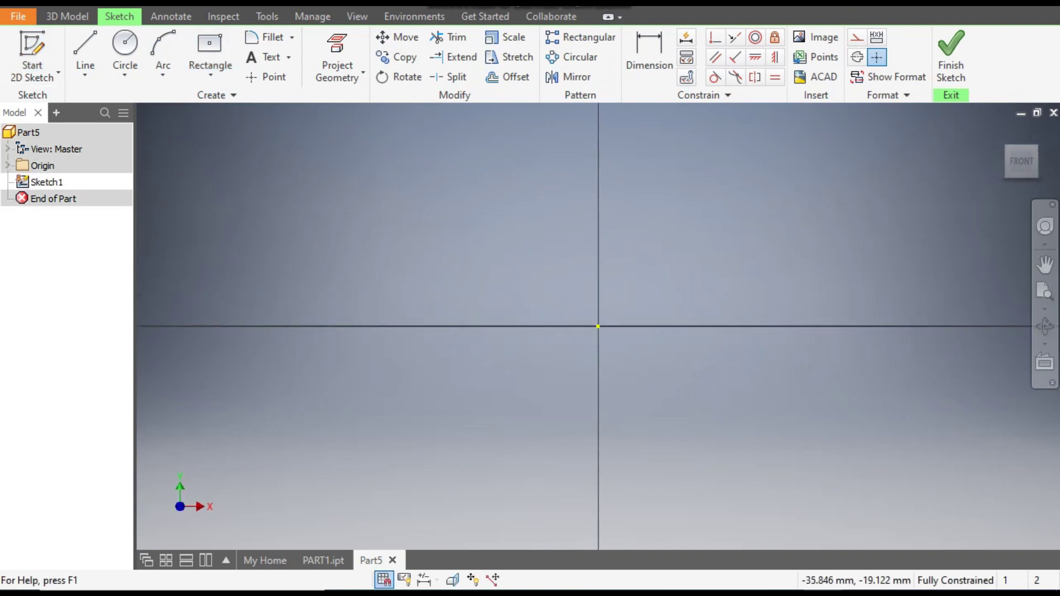
# Step: Draw a vertical centerline about 26 mm long upward from the origin
pyautogui.click(85, 42)
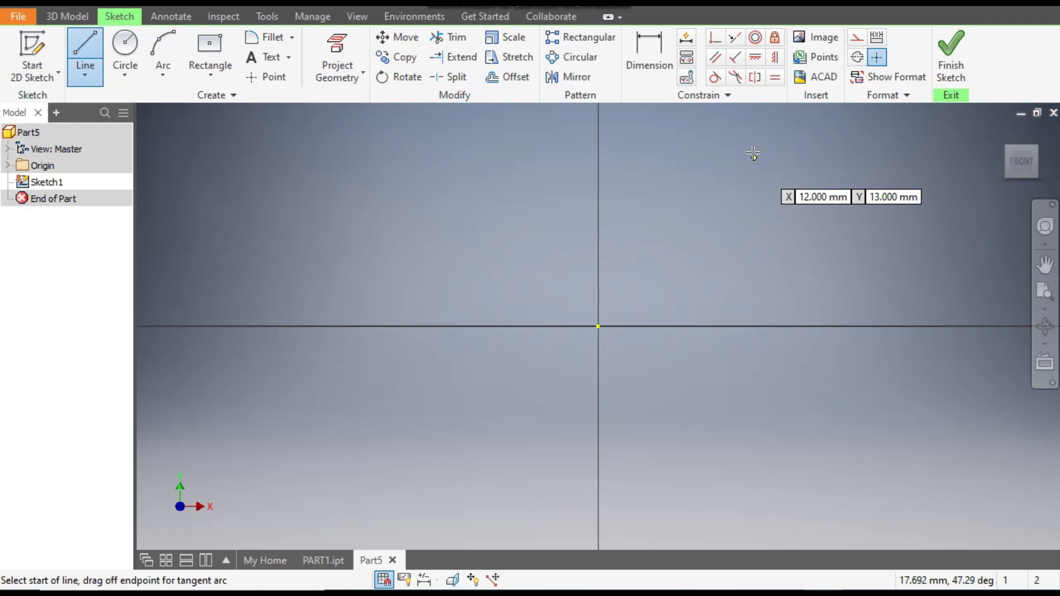
pyautogui.click(857, 58)
pyautogui.moveTo(762, 209)
pyautogui.mouseDown(button='middle')
pyautogui.moveTo(705, 386)
pyautogui.moveTo(663, 414)
pyautogui.mouseUp(button='middle')
pyautogui.click(557, 469)
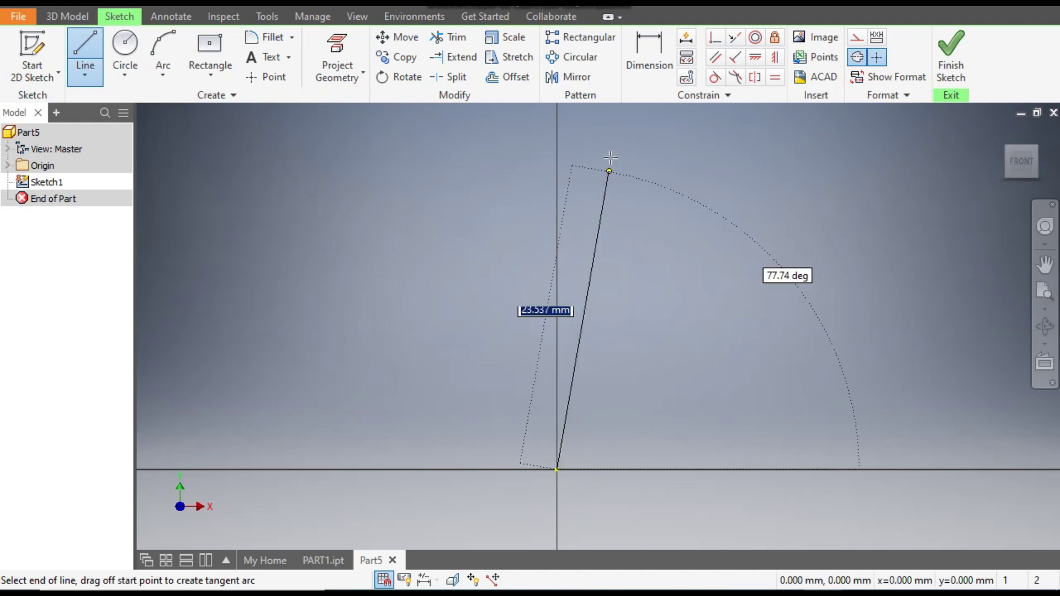
pyautogui.click(557, 129)
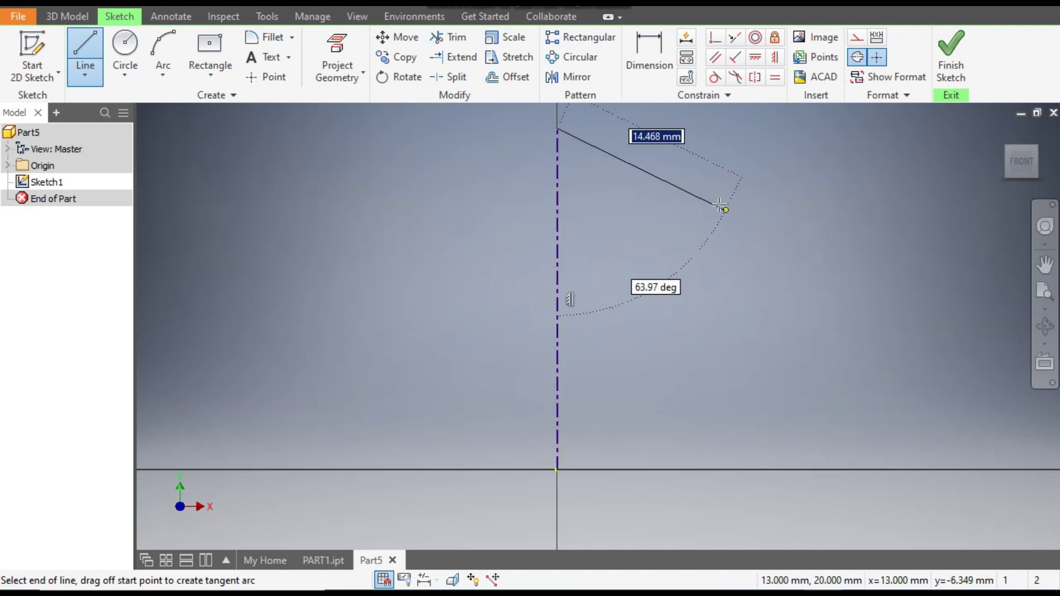
pyautogui.press('Escape')
pyautogui.press('Escape')
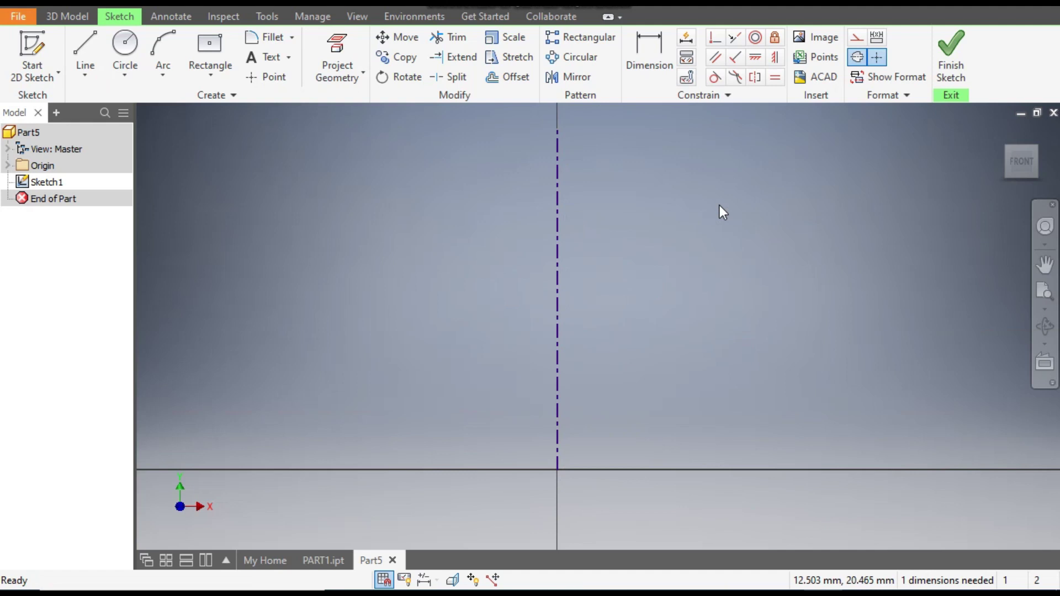
# Step: Draw an open profile beside the centerline: two connected slanted lines rising from the horizontal axis, ending in a short horizontal line
pyautogui.click(85, 44)
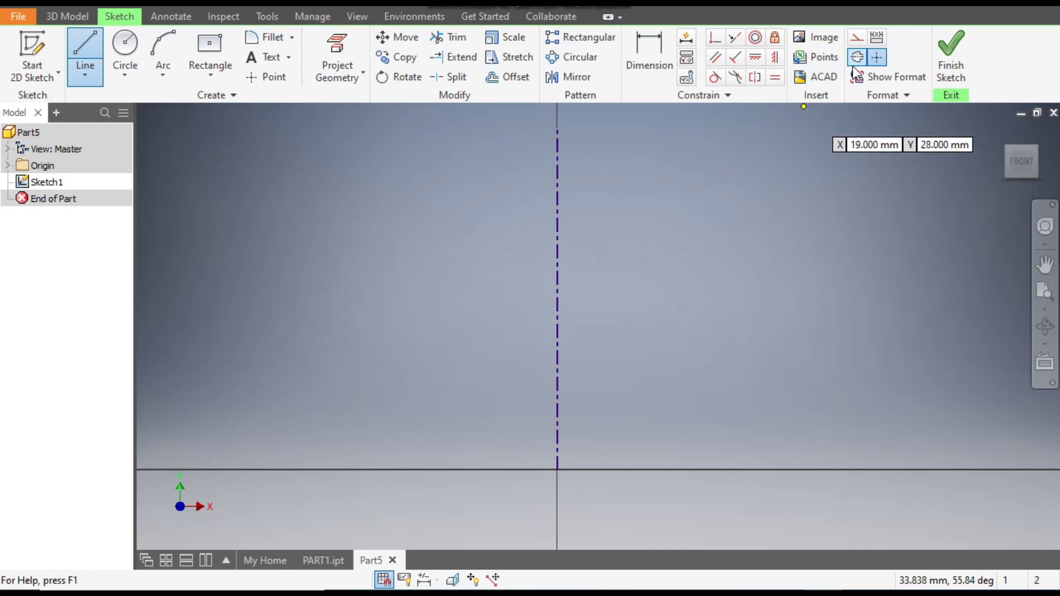
pyautogui.scroll(-3, 650, 373)
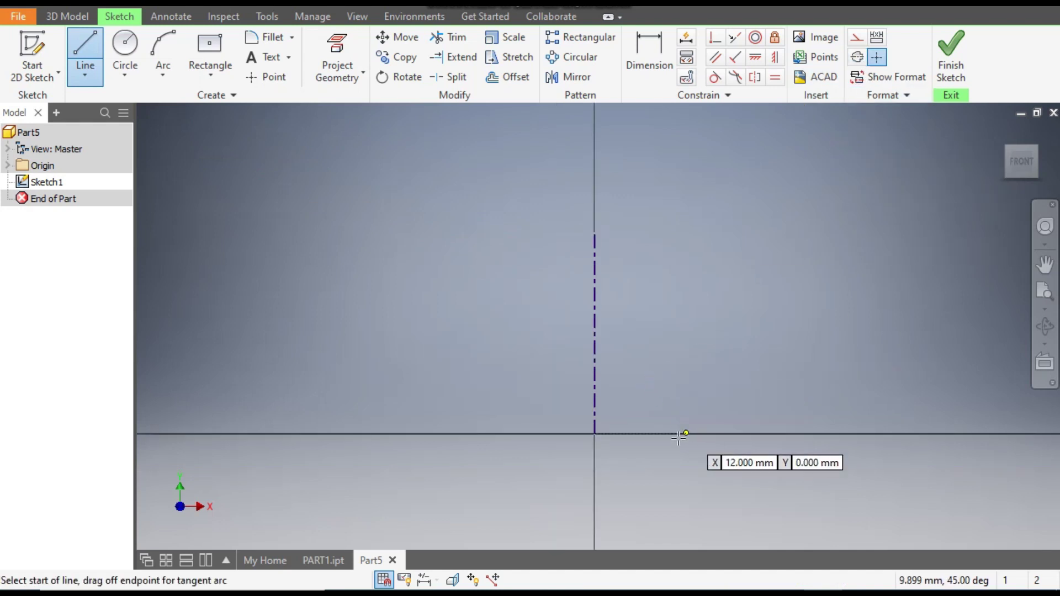
pyautogui.click(631, 434)
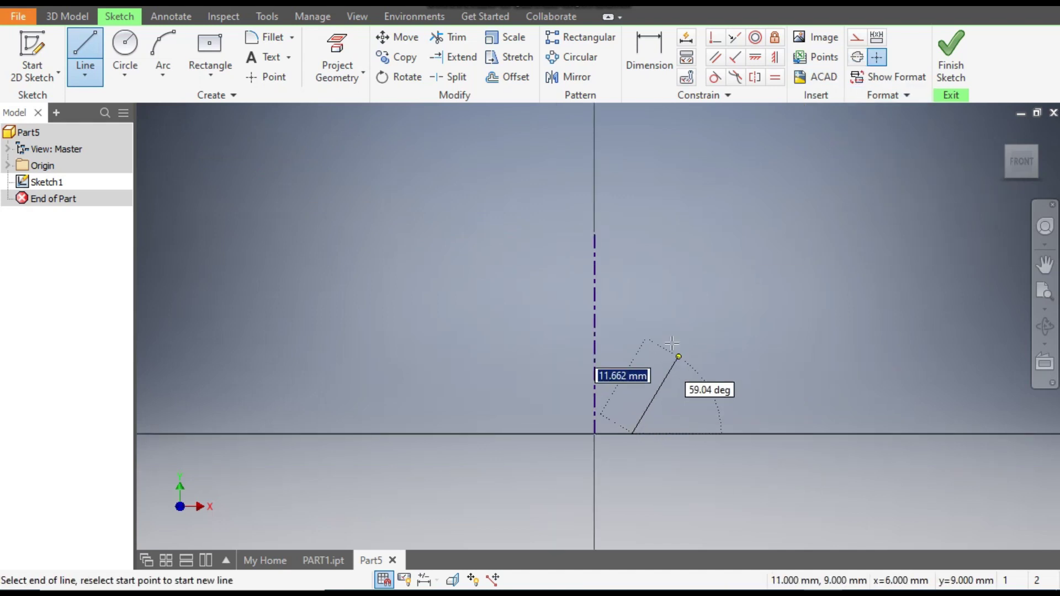
pyautogui.click(669, 289)
pyautogui.scroll(-3, 745, 304)
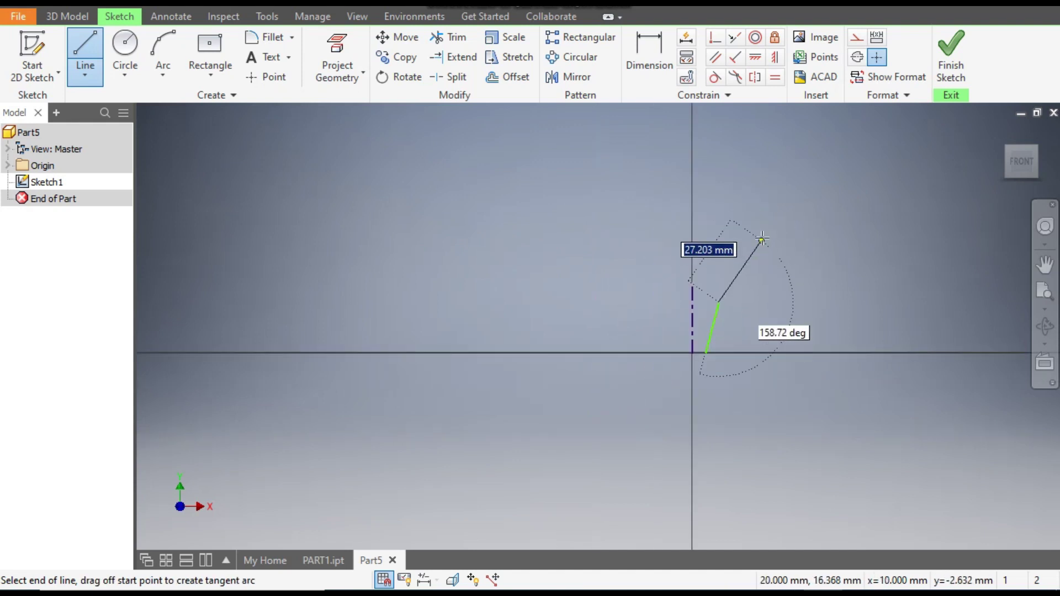
pyautogui.click(764, 227)
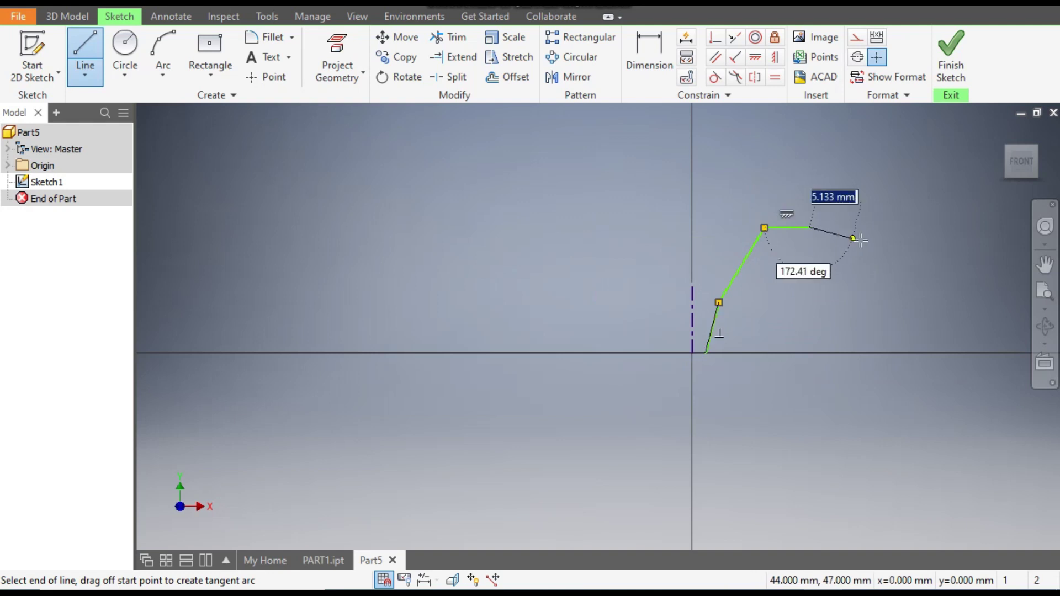
pyautogui.press('Escape')
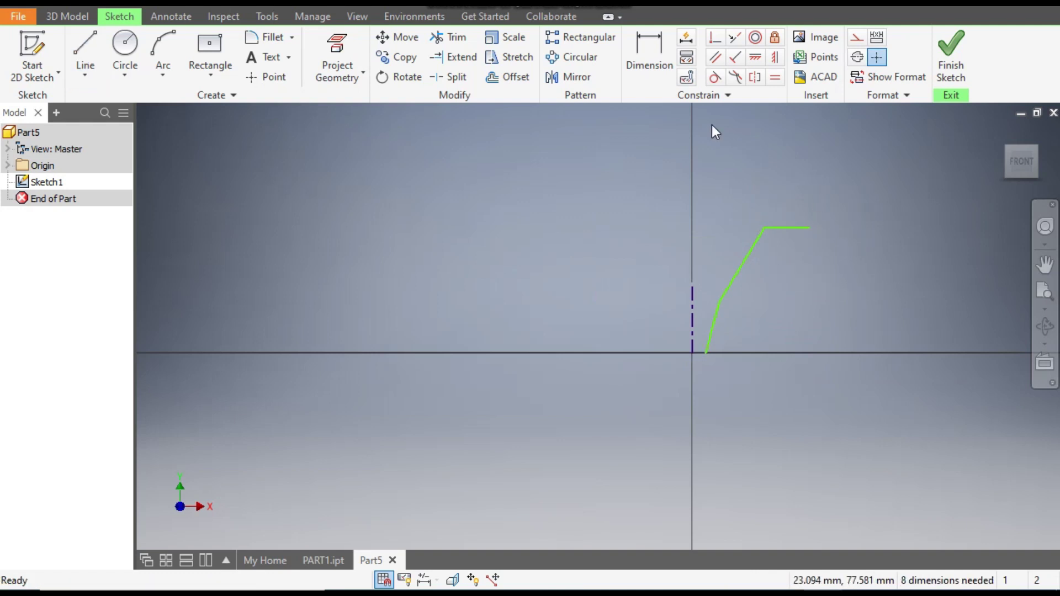
# Step: Dimension the profile's lower end about the centerline as a 24 mm diameter
pyautogui.click(657, 59)
pyautogui.scroll(4, 700, 335)
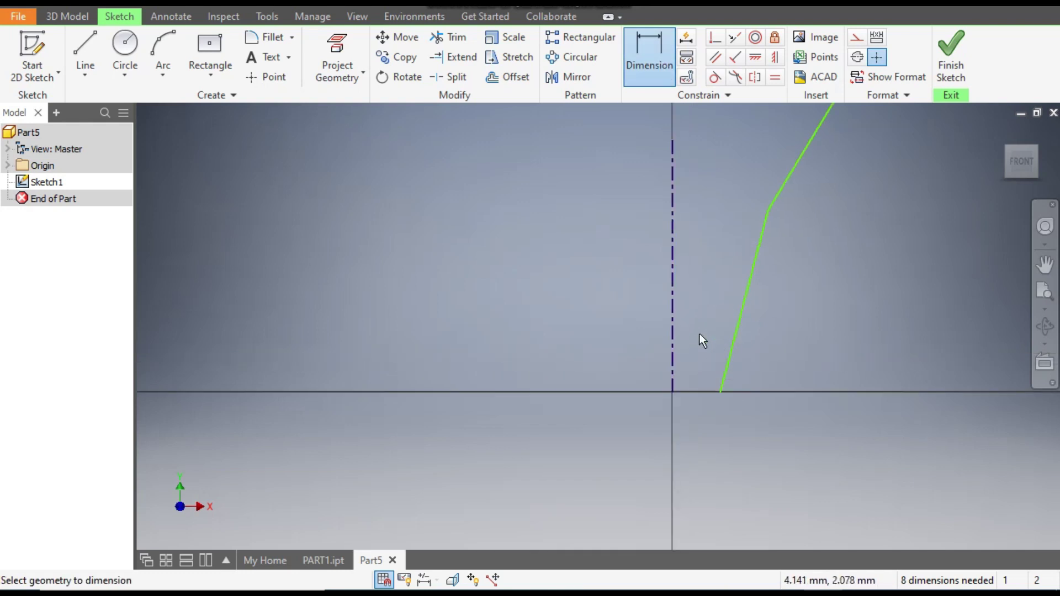
pyautogui.click(720, 393)
pyautogui.click(673, 379)
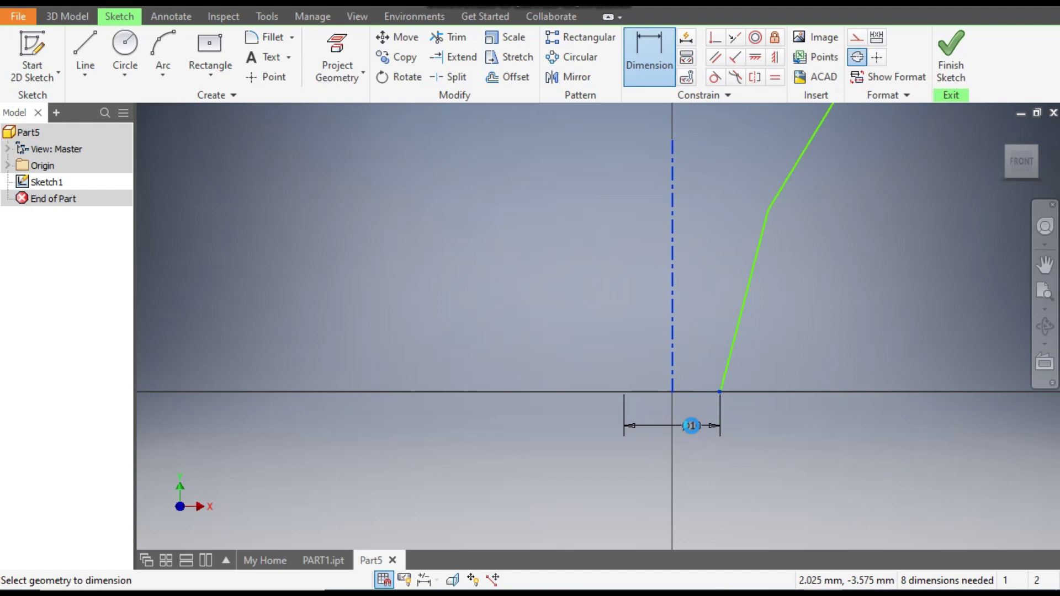
pyautogui.click(692, 425)
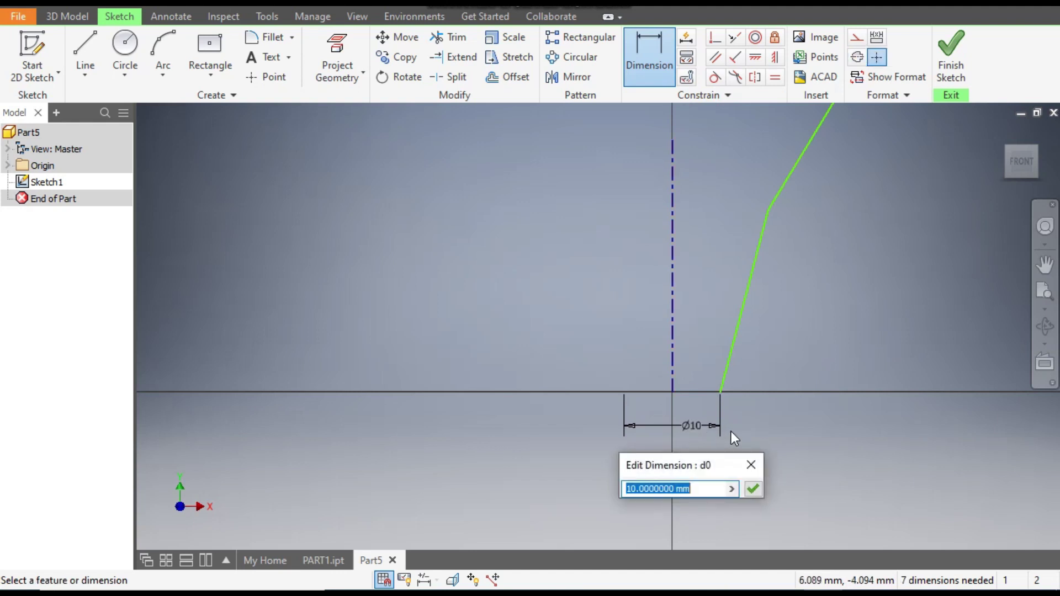
pyautogui.write('24')
pyautogui.press('Return')
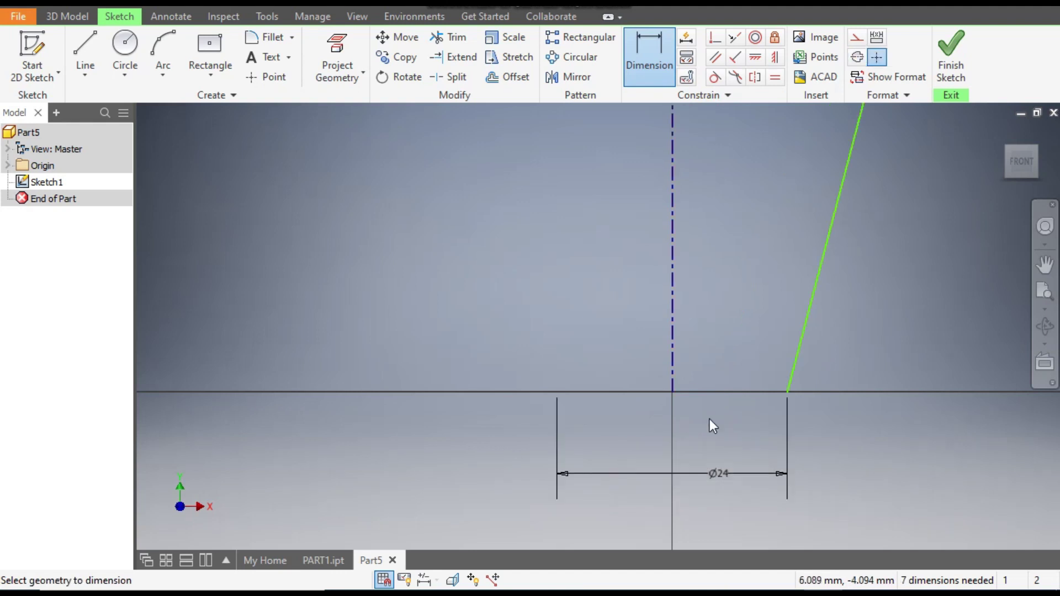
# Step: Dimension the bend between the two slanted lines about the centerline as a 40 mm diameter
pyautogui.scroll(5, 618, 393)
pyautogui.click(713, 243)
pyautogui.click(636, 245)
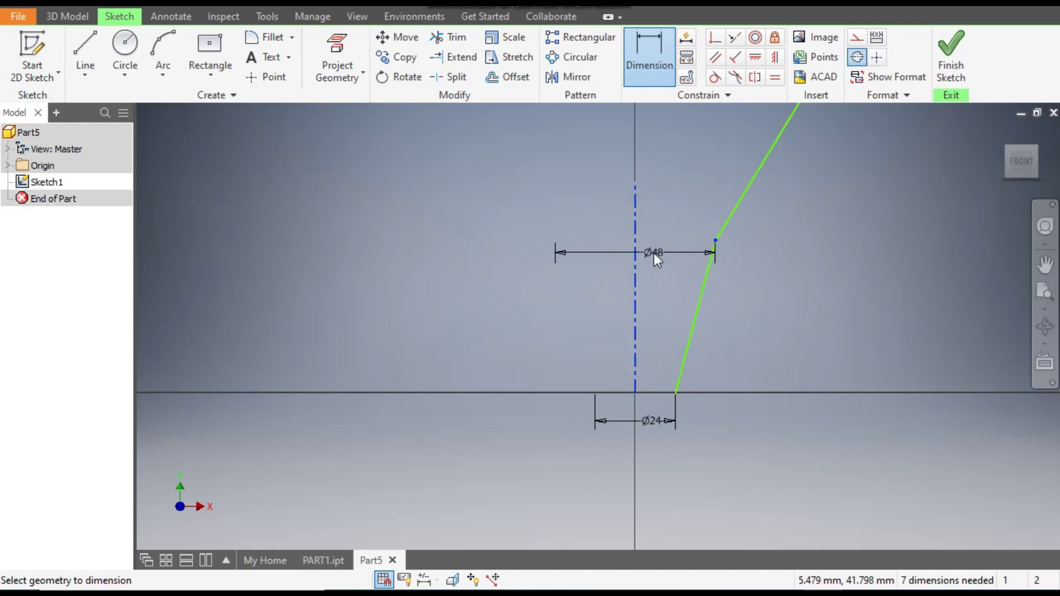
pyautogui.click(653, 253)
pyautogui.write('40')
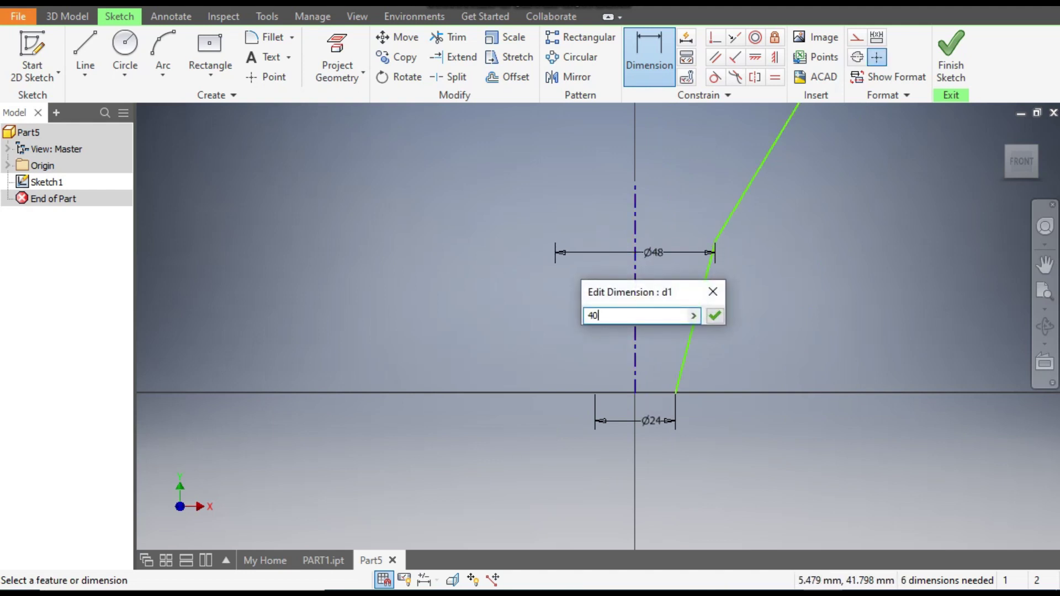
pyautogui.press('Return')
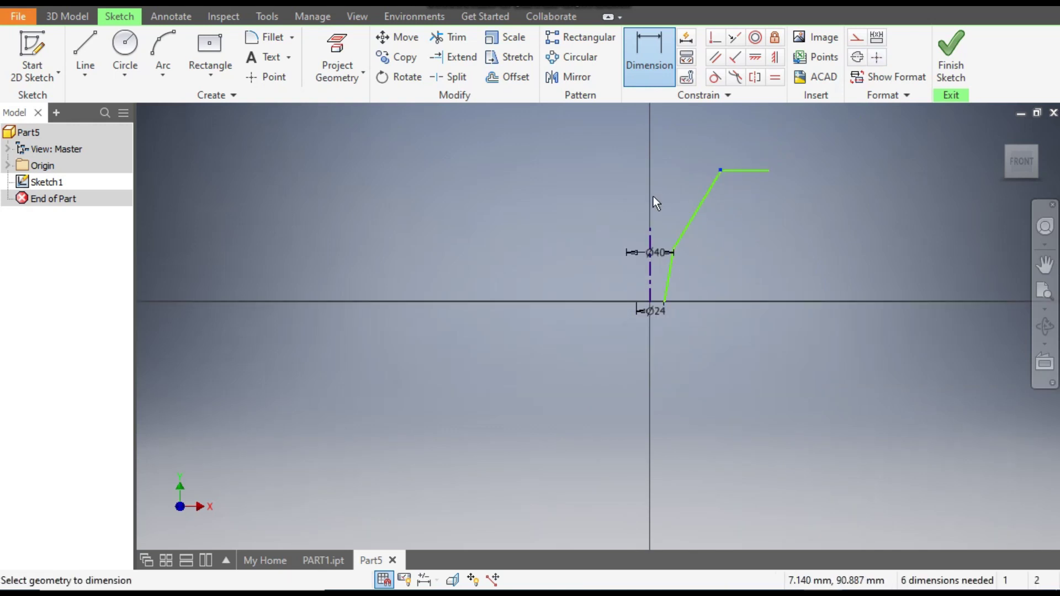
# Step: Dimension the inner end of the top horizontal line about the centerline as a 235 mm diameter
pyautogui.click(648, 234)
pyautogui.click(661, 183)
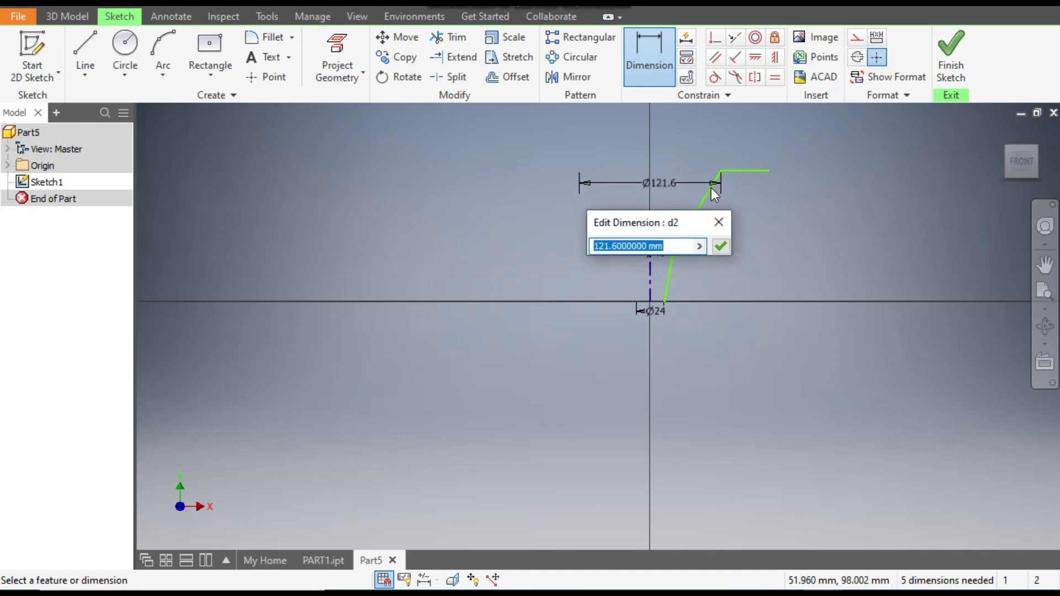
pyautogui.write('235')
pyautogui.press('Return')
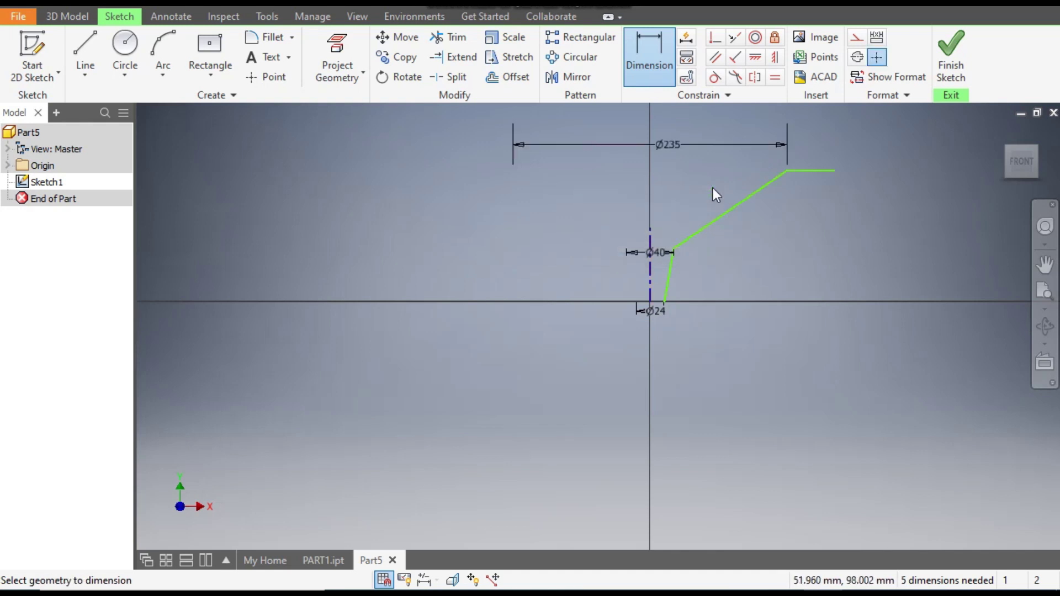
# Step: Dimension the outer end of the top horizontal line about the centerline as a 250 mm diameter
pyautogui.click(833, 170)
pyautogui.click(651, 274)
pyautogui.click(584, 227)
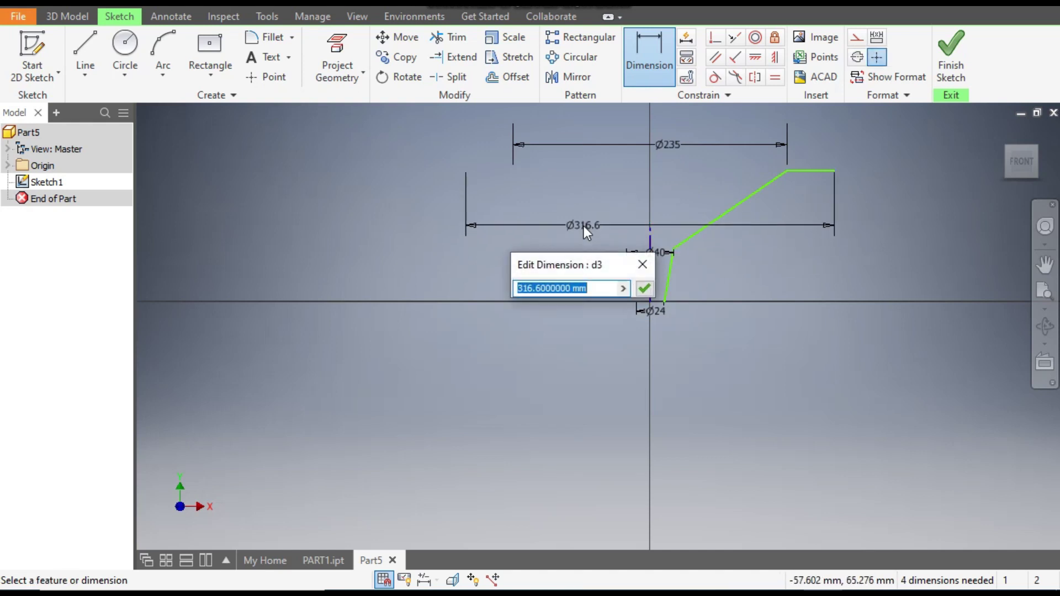
pyautogui.write('250')
pyautogui.press('Return')
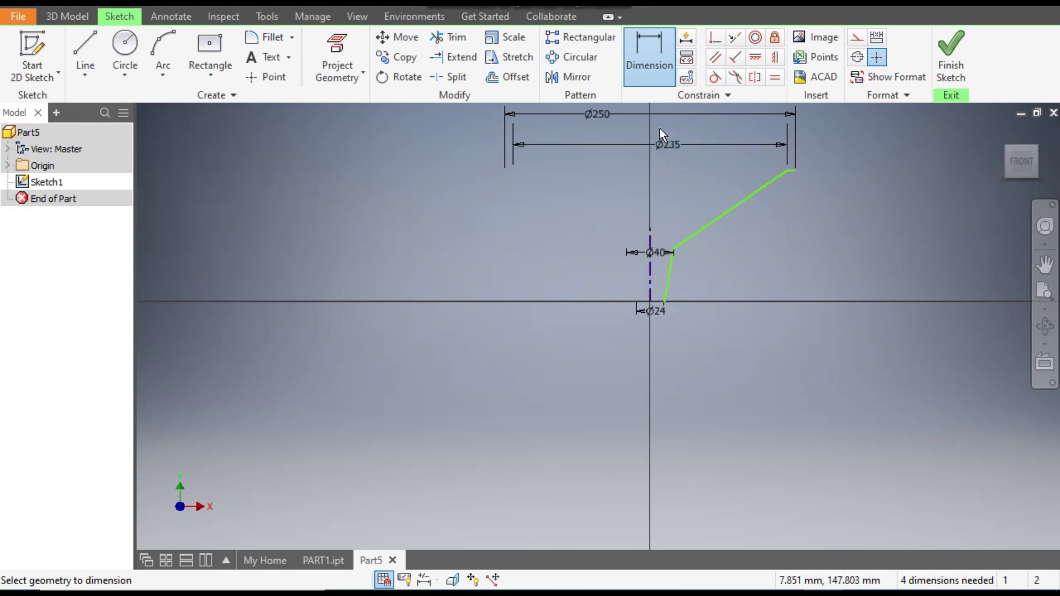
# Step: Add a vertical dimension for the height of the lower slanted line from the origin to the bend
pyautogui.moveTo(712, 263); pyautogui.dragTo(717, 301, button='middle')
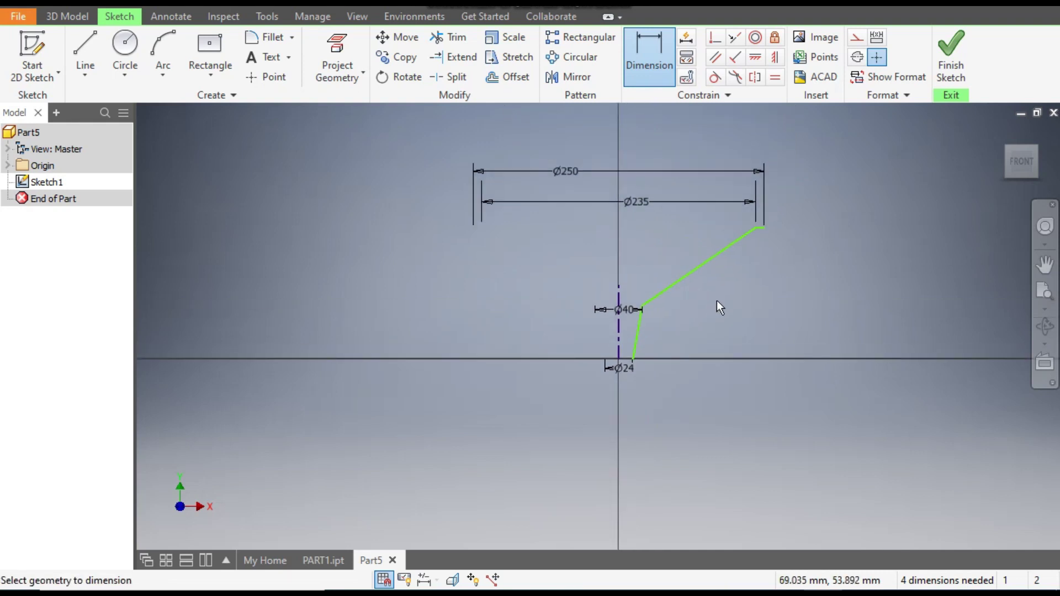
pyautogui.scroll(3, 688, 305)
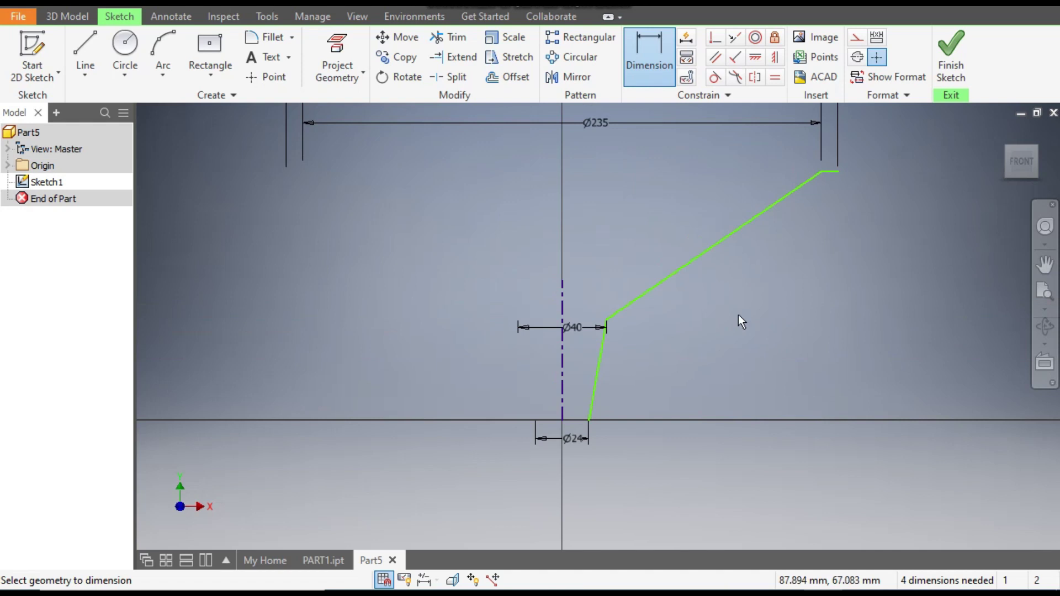
pyautogui.click(562, 420)
pyautogui.click(656, 373)
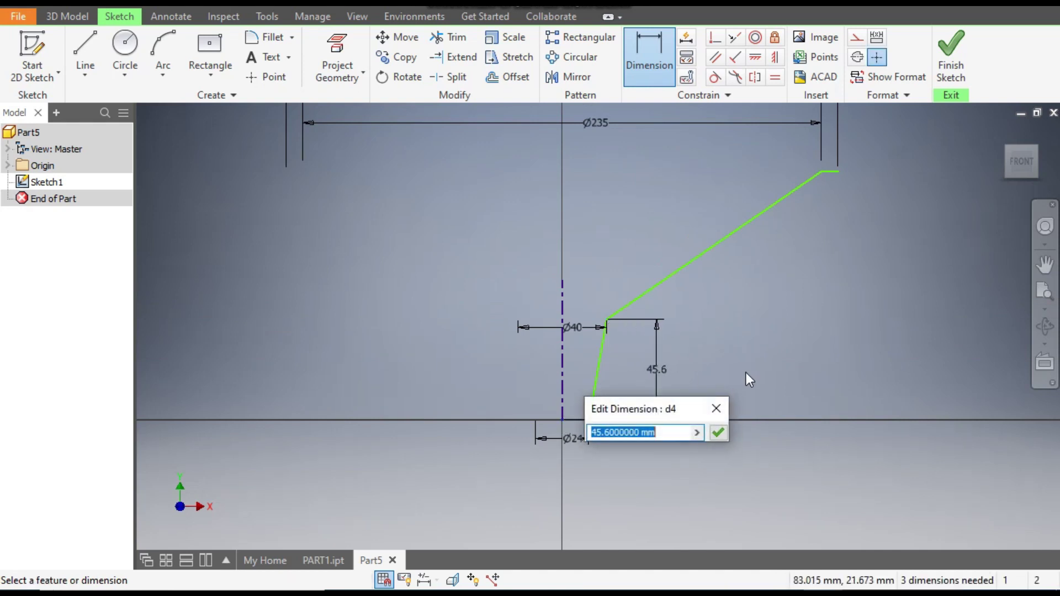
# Step: Try a height of 120 mm for the lower slanted line and undo the change
pyautogui.write('120')
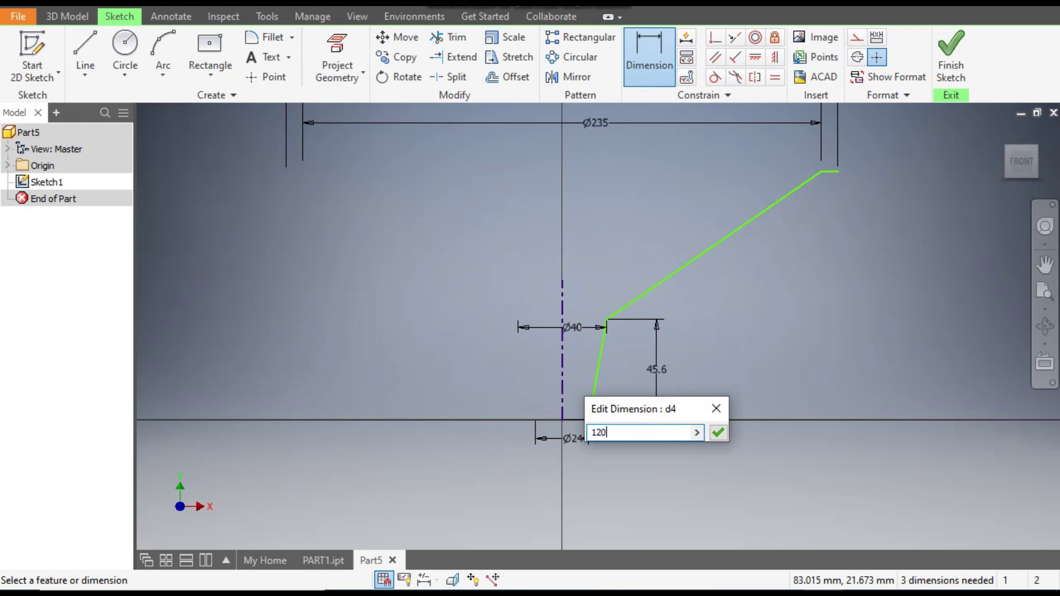
pyautogui.press('Return')
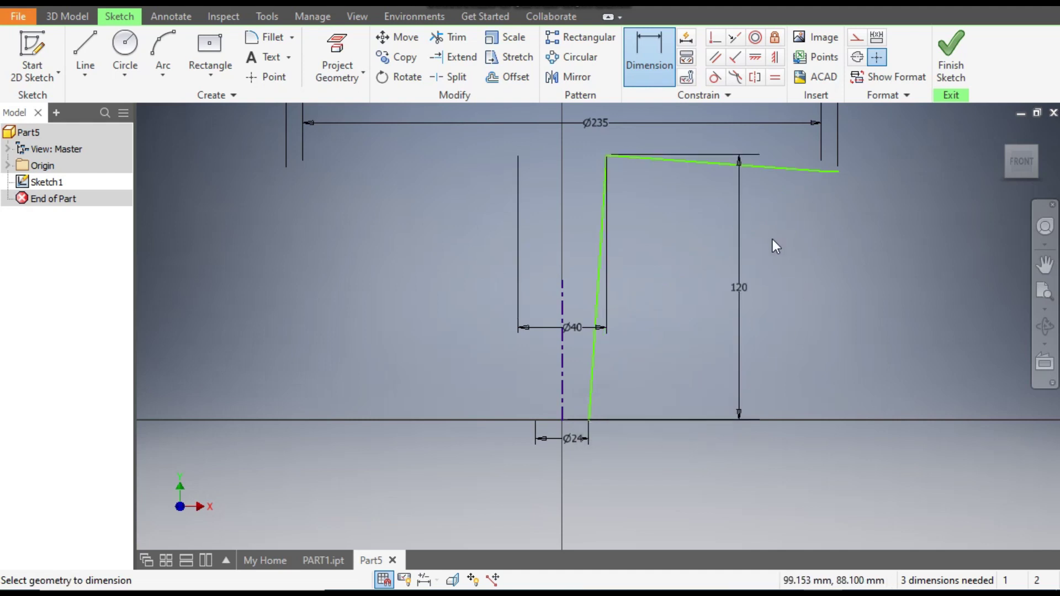
pyautogui.press('Escape')
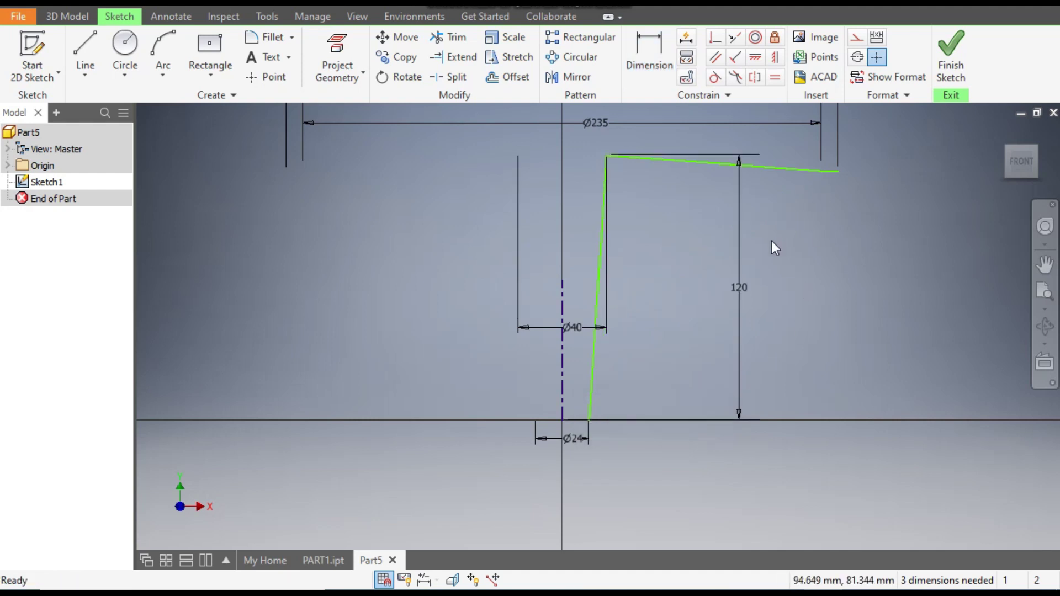
pyautogui.hotkey('ctrl', 'z')
# Step: Dimension the vertical distance from the bend to the top horizontal line as 150 mm
pyautogui.click(649, 55)
pyautogui.click(830, 172)
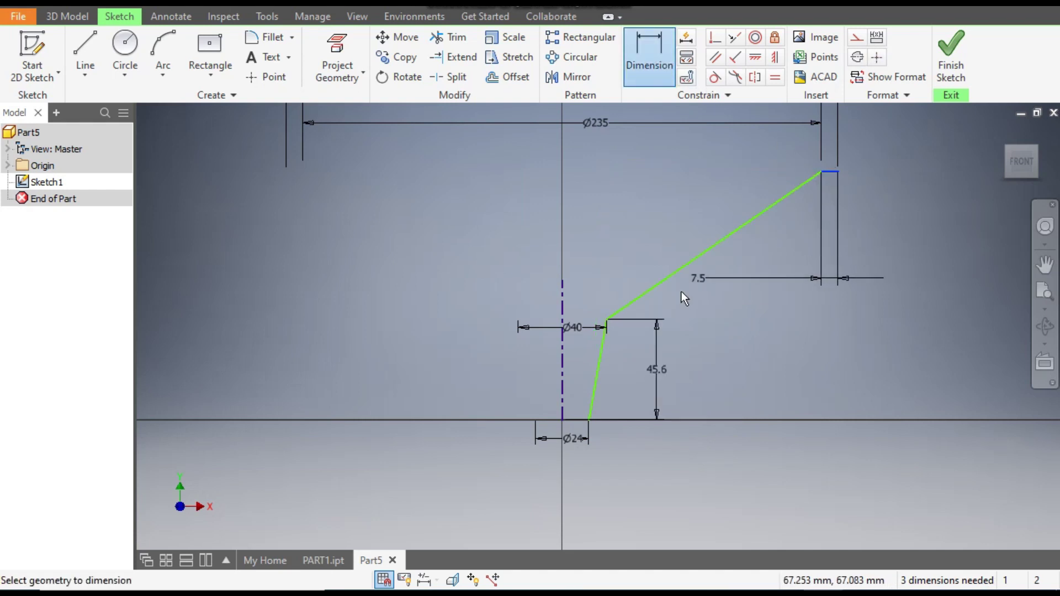
pyautogui.click(606, 321)
pyautogui.click(817, 273)
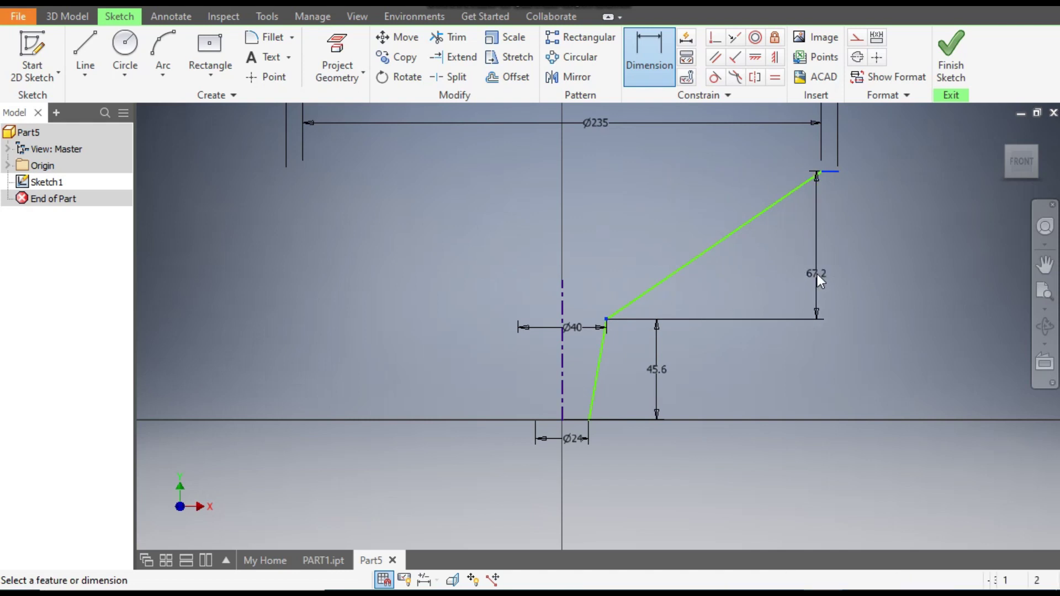
pyautogui.write('150')
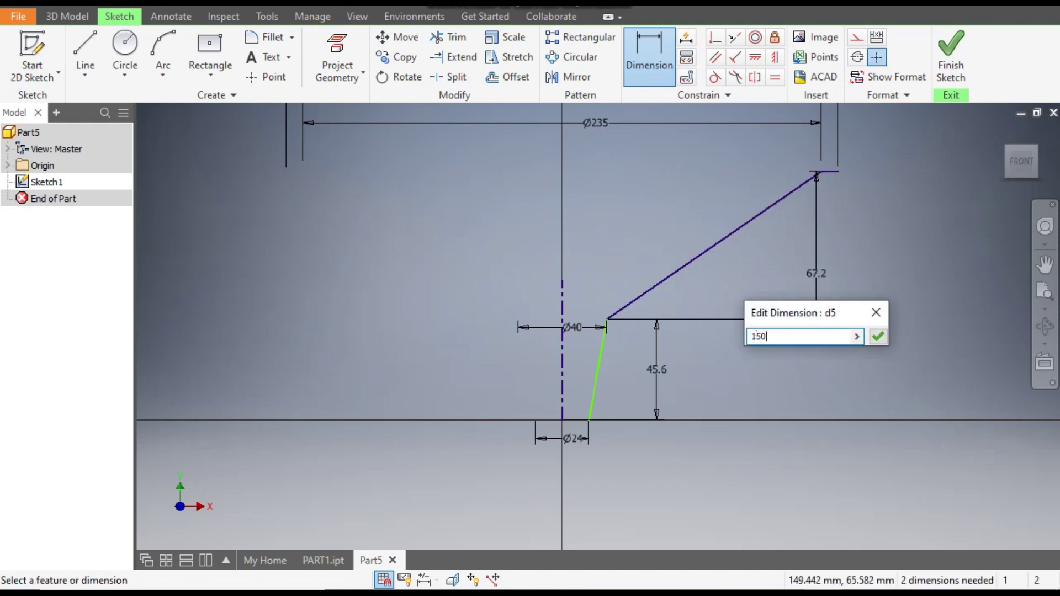
pyautogui.press('Return')
pyautogui.scroll(-2, 762, 326)
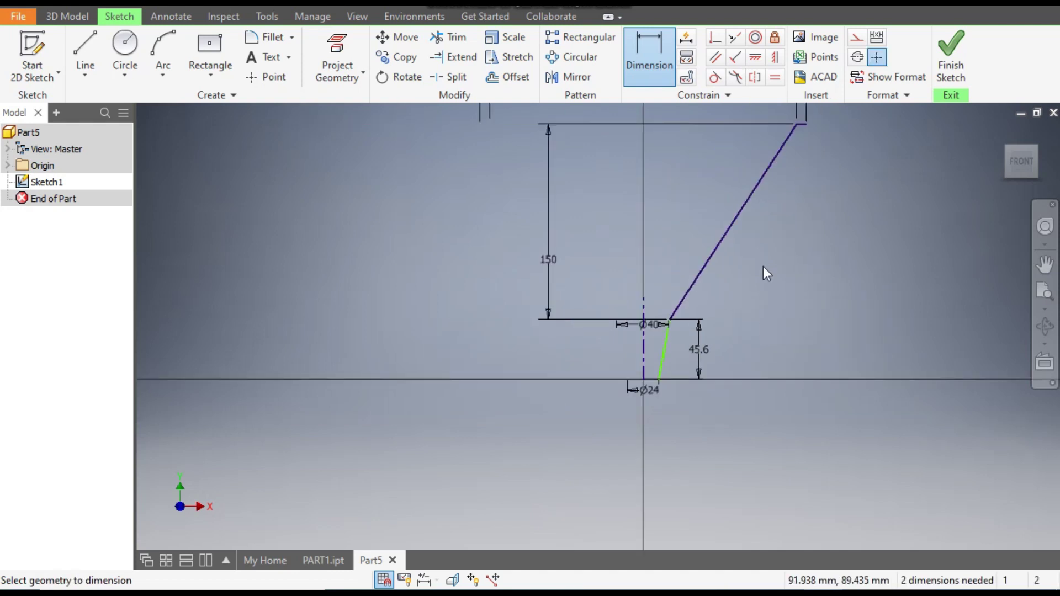
# Step: Set the height dimension of the lower slanted line to 120 mm
pyautogui.moveTo(763, 262); pyautogui.dragTo(720, 372, button='middle')
pyautogui.doubleClick(666, 448)
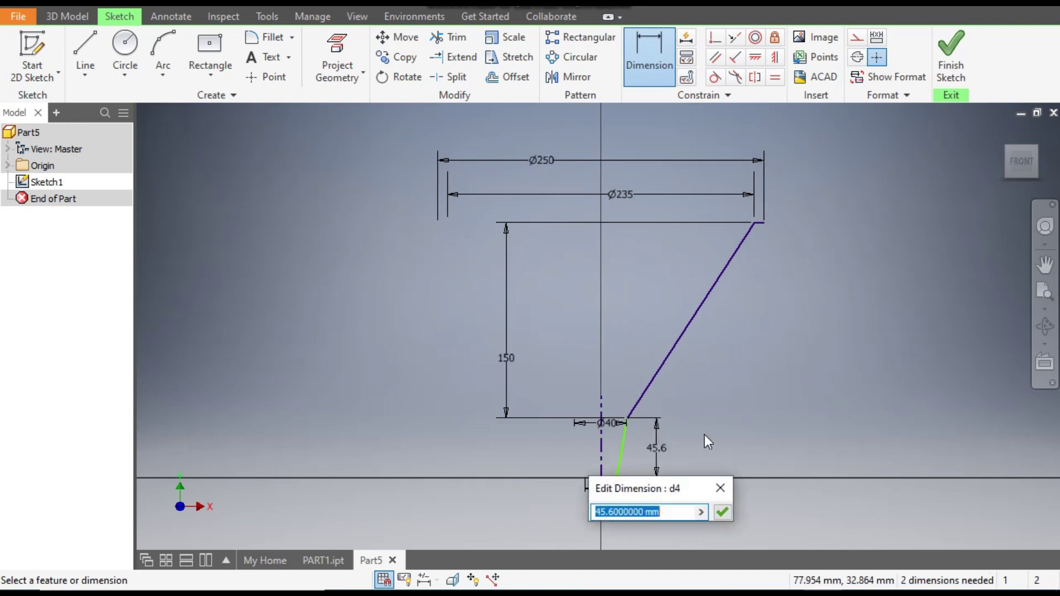
pyautogui.write('120')
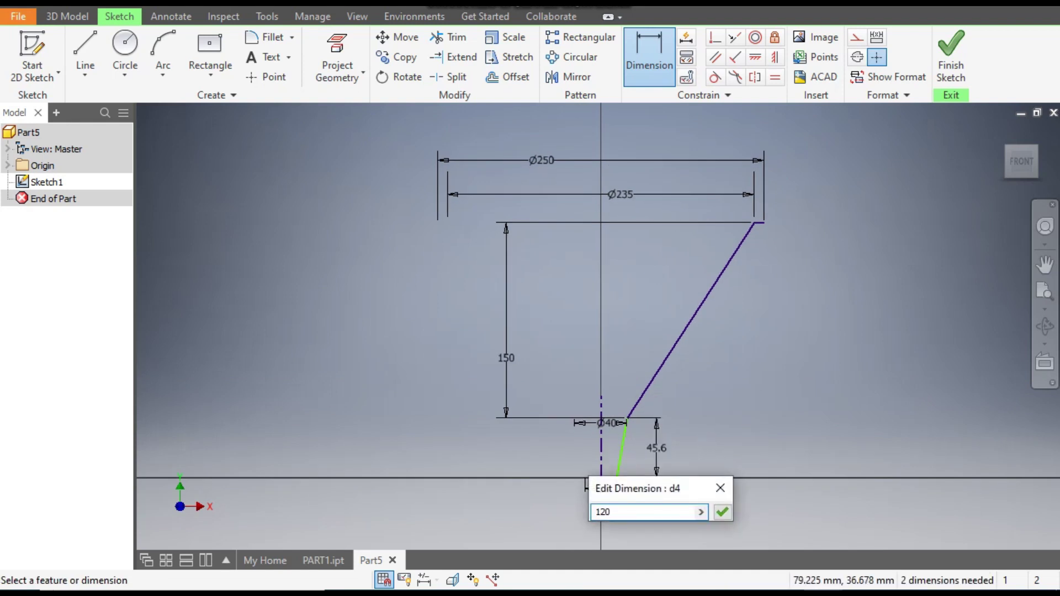
pyautogui.press('Return')
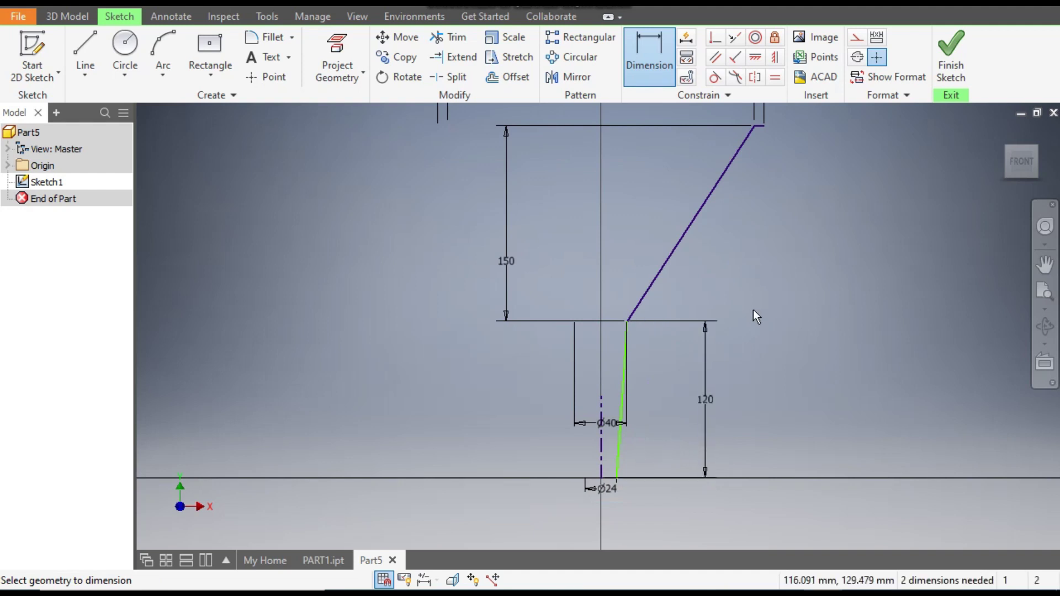
pyautogui.press('Escape')
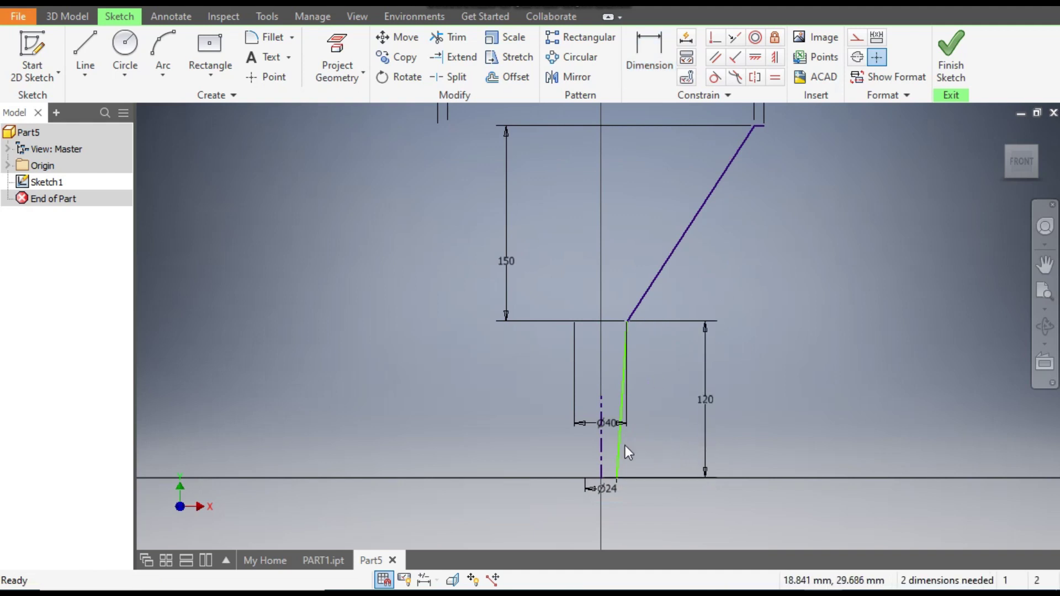
# Step: Apply a horizontal constraint between the lower end of the slanted line and the origin
pyautogui.scroll(3, 625, 445)
pyautogui.moveTo(610, 509); pyautogui.dragTo(661, 467)
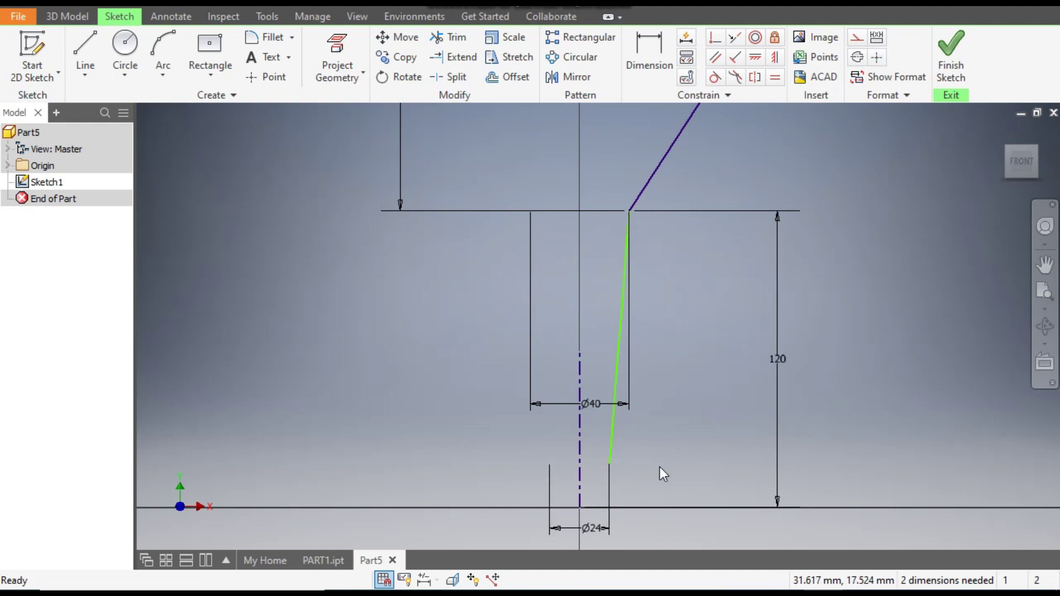
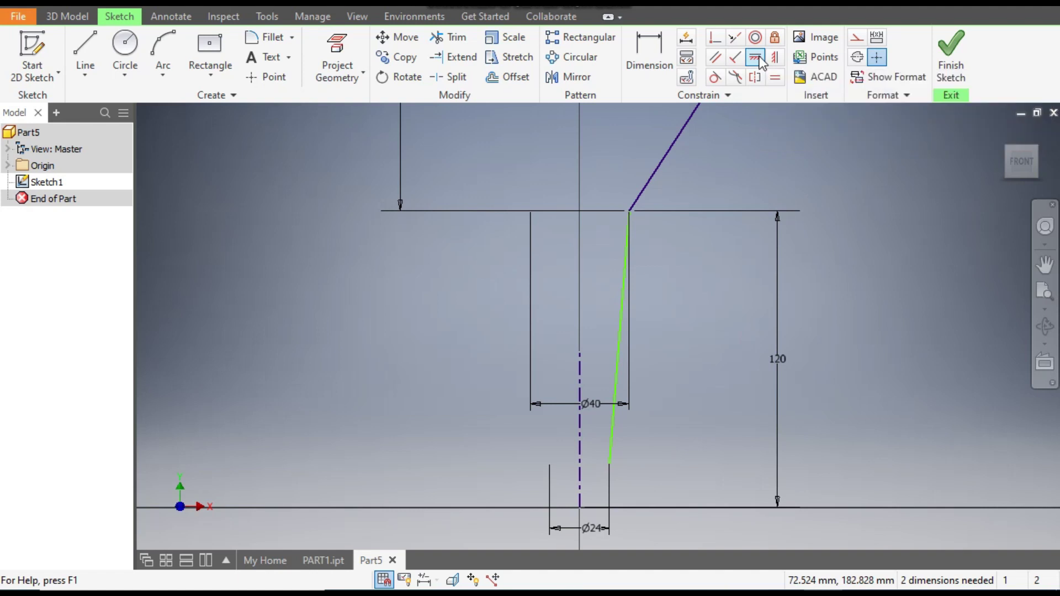
pyautogui.click(609, 462)
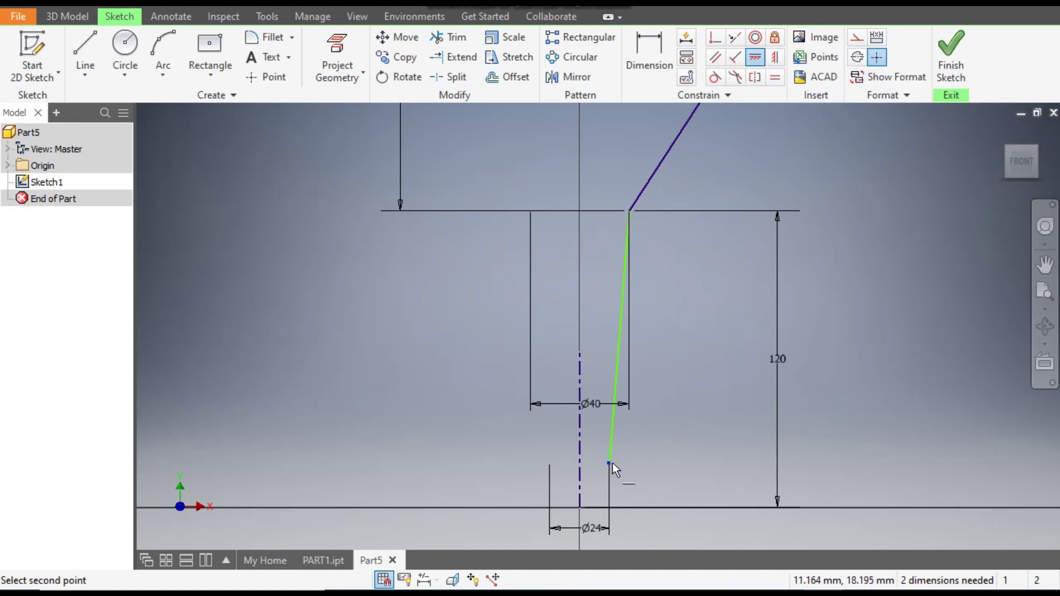
pyautogui.click(581, 509)
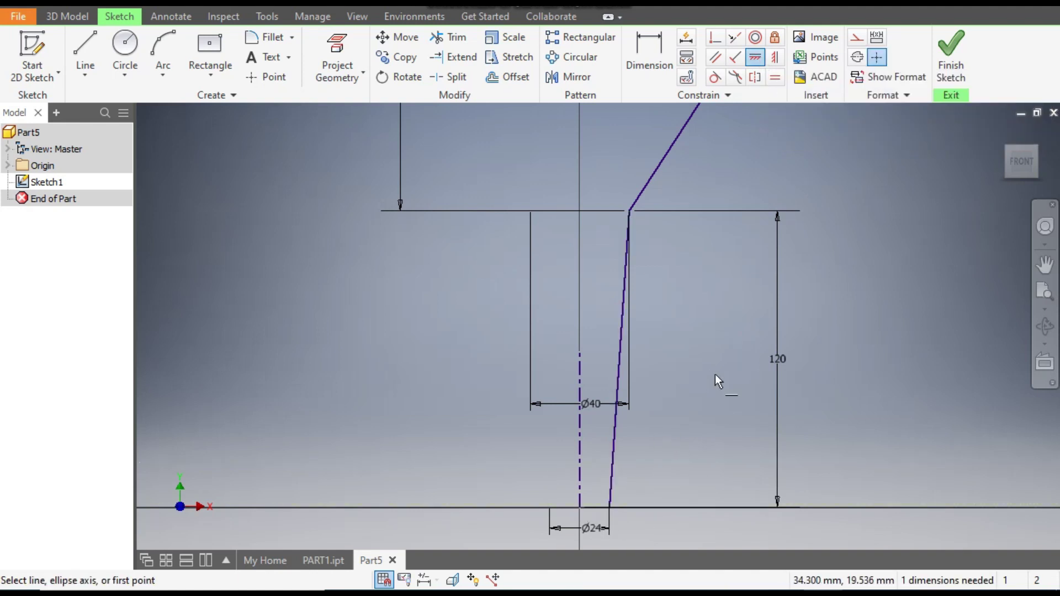
# Step: Try offsetting the whole funnel profile 5 mm to its outer side and undo the offset
pyautogui.scroll(-3, 714, 374)
pyautogui.moveTo(691, 461); pyautogui.dragTo(686, 413, button='middle')
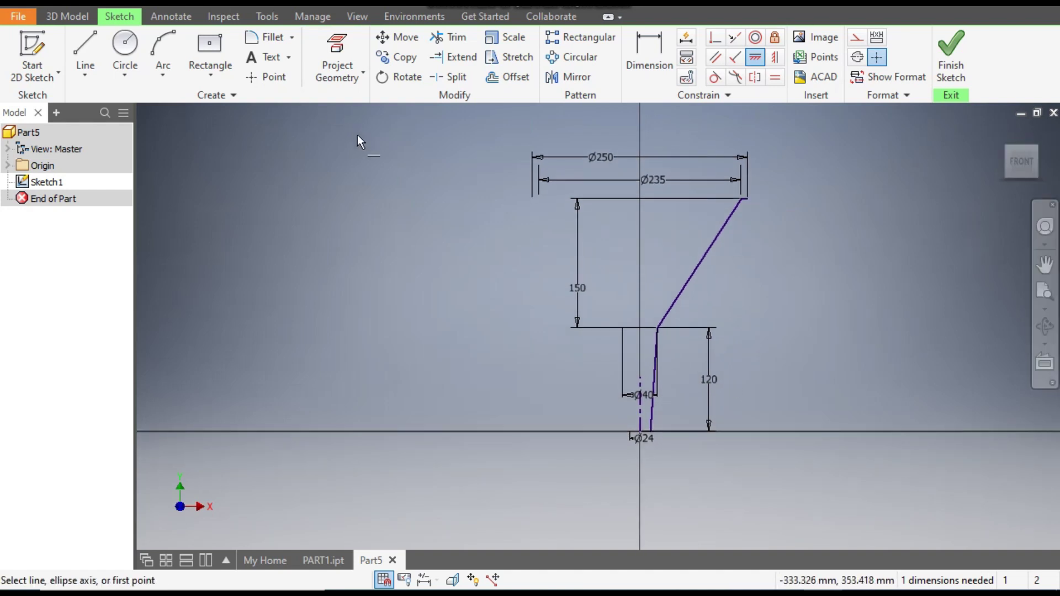
pyautogui.click(522, 81)
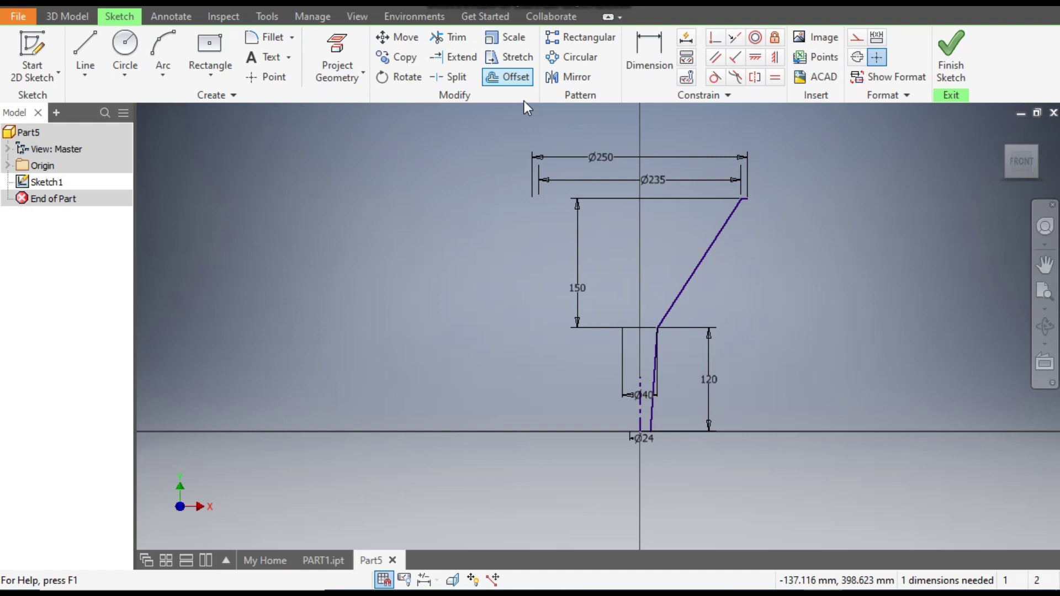
pyautogui.scroll(4, 750, 219)
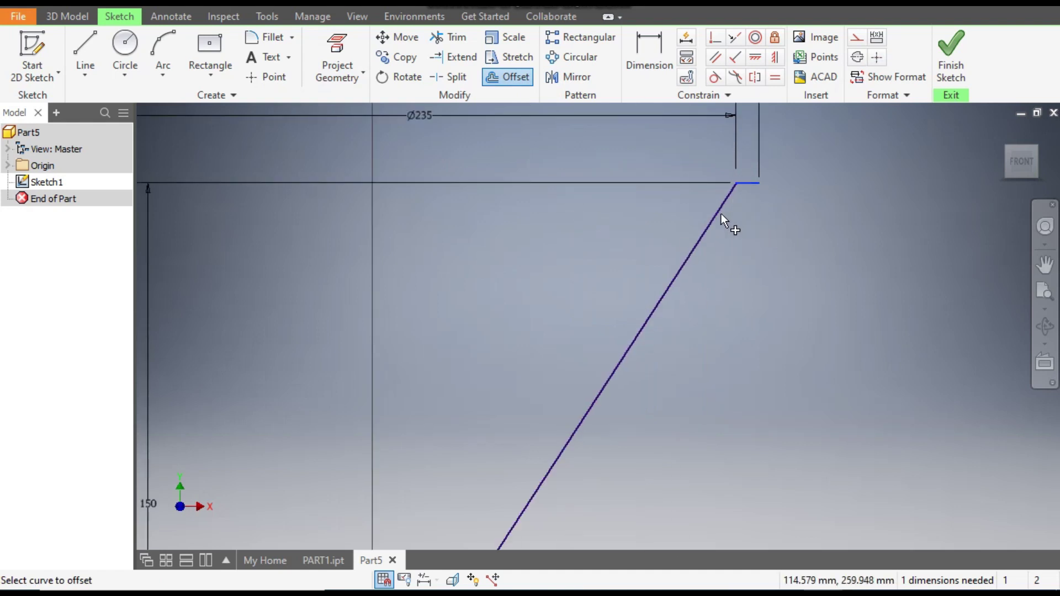
pyautogui.scroll(-5, 703, 168)
pyautogui.scroll(3, 632, 273)
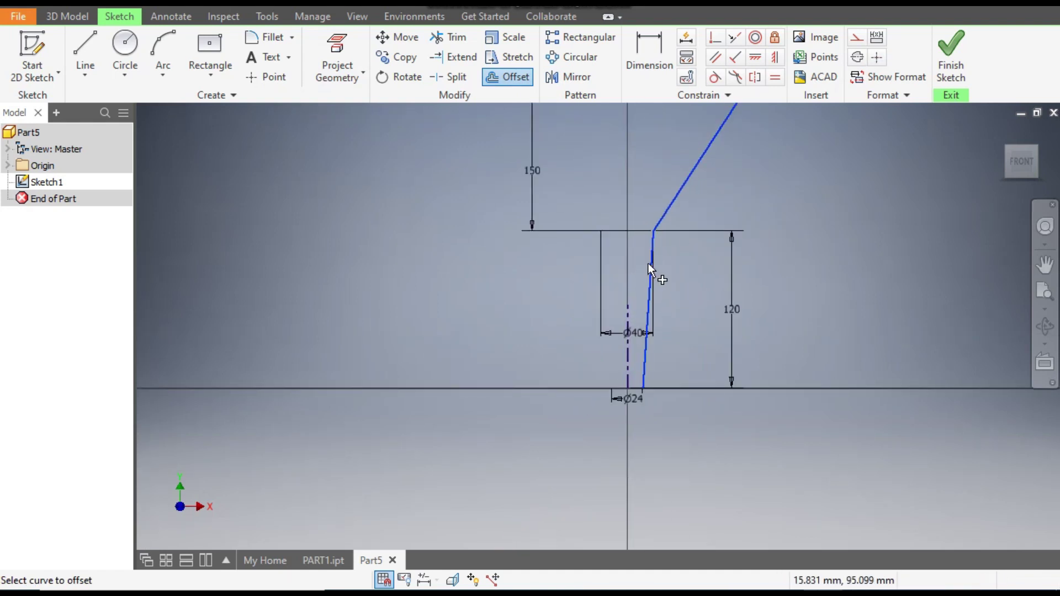
pyautogui.moveTo(672, 317)
pyautogui.mouseDown(button='middle')
pyautogui.moveTo(701, 334)
pyautogui.moveTo(694, 412)
pyautogui.mouseUp(button='middle')
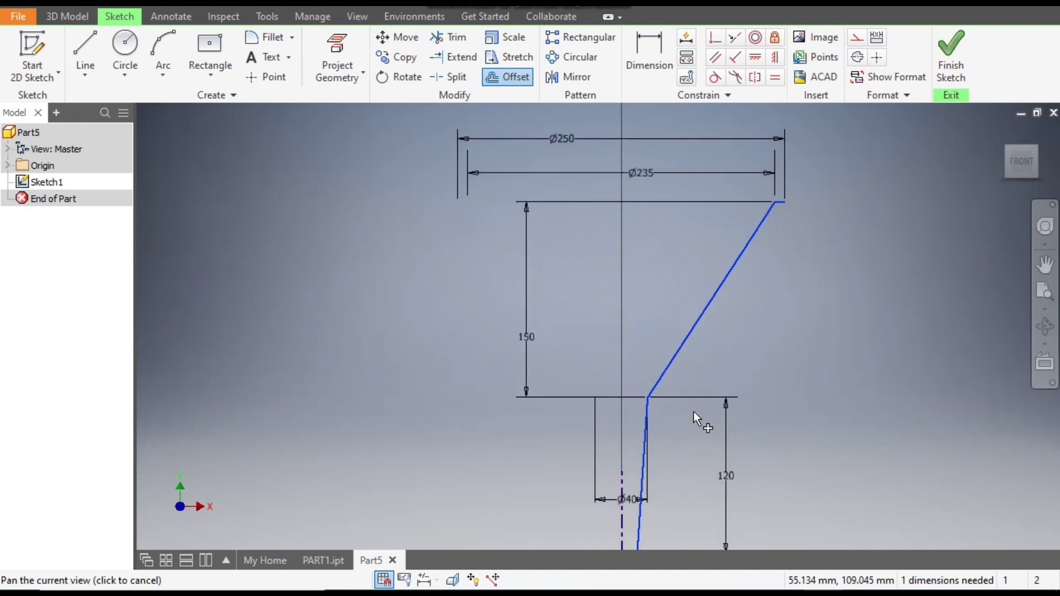
pyautogui.click(672, 318)
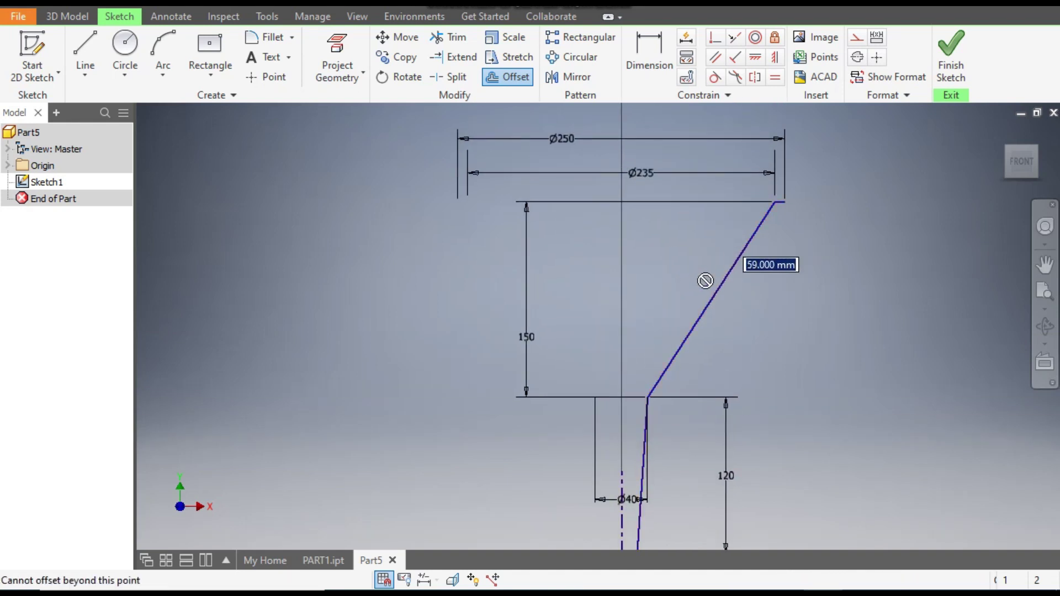
pyautogui.write('5')
pyautogui.press('Return')
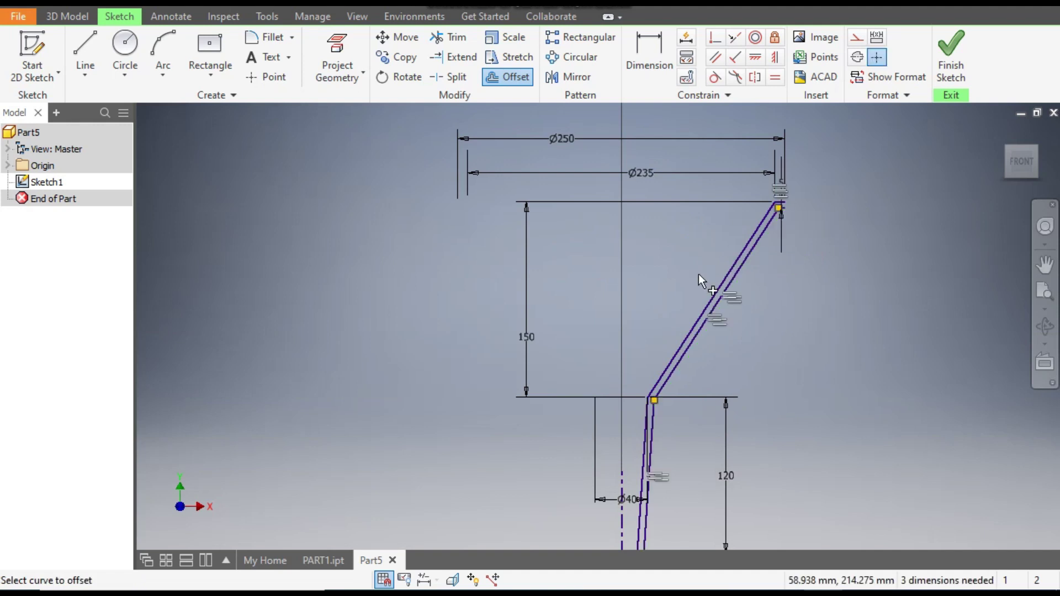
pyautogui.press('Escape')
pyautogui.hotkey('ctrl', 'z')
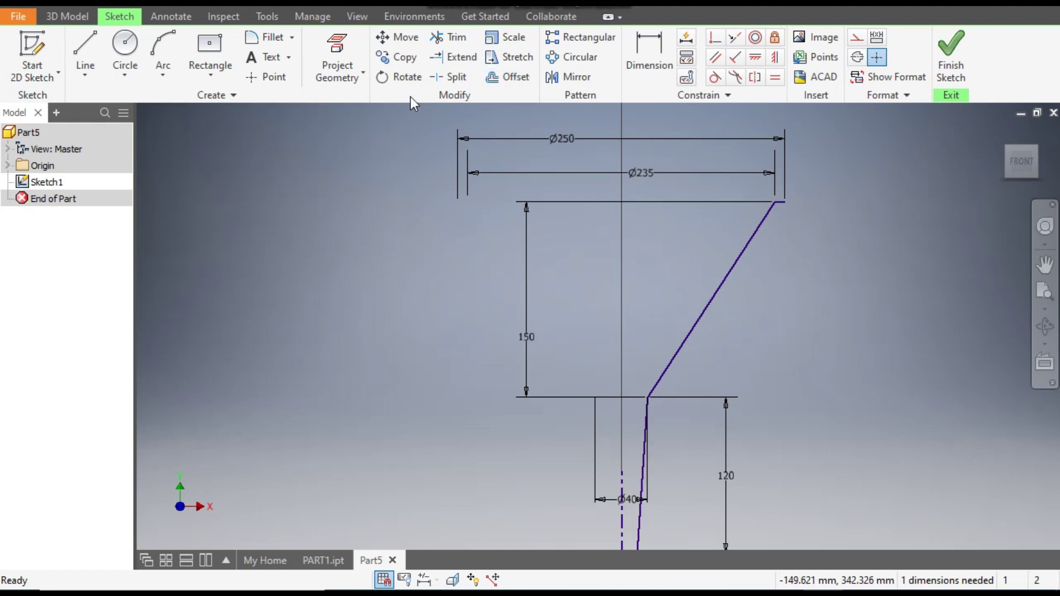
# Step: Offset the whole funnel profile 5 mm inward, toward the centerline
pyautogui.click(508, 80)
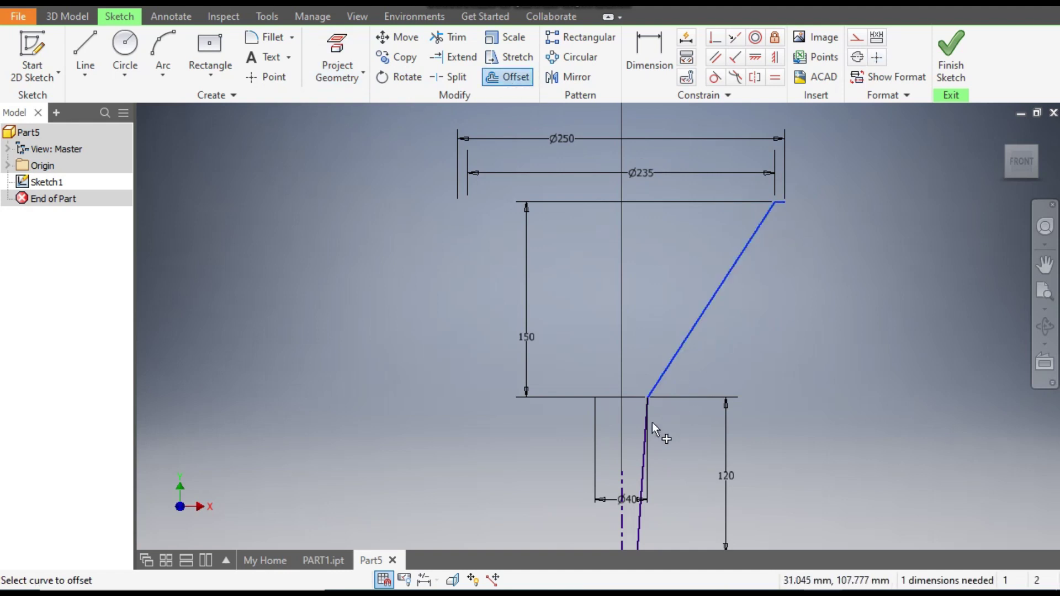
pyautogui.click(658, 231)
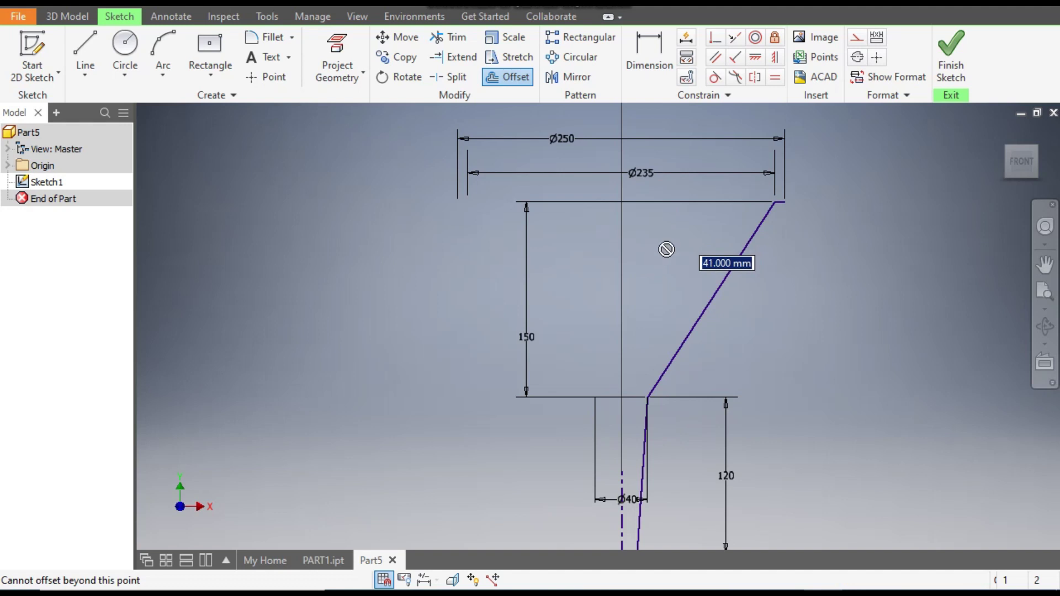
pyautogui.write('5')
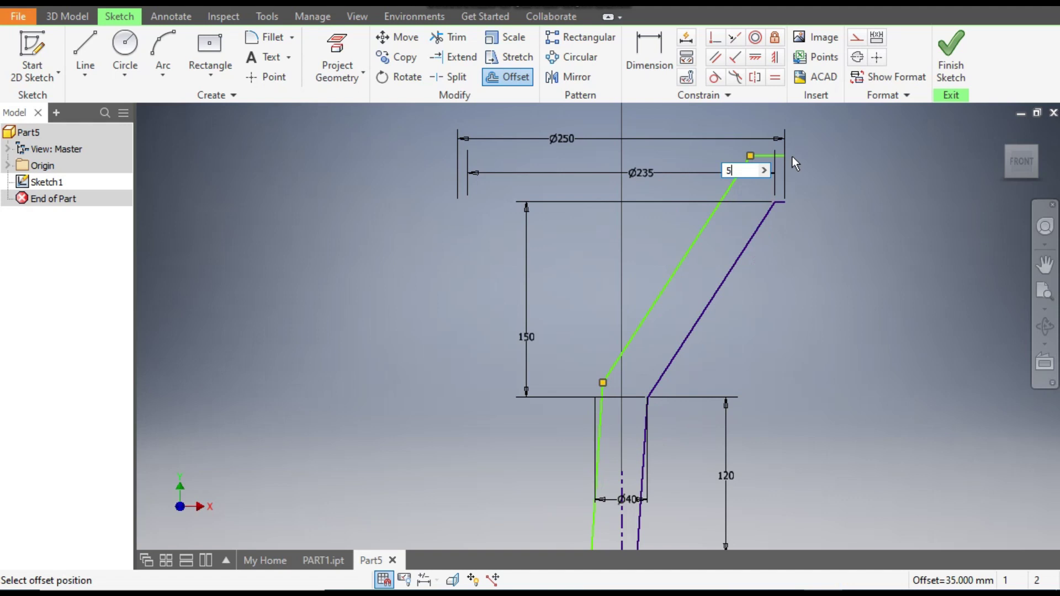
pyautogui.press('Return')
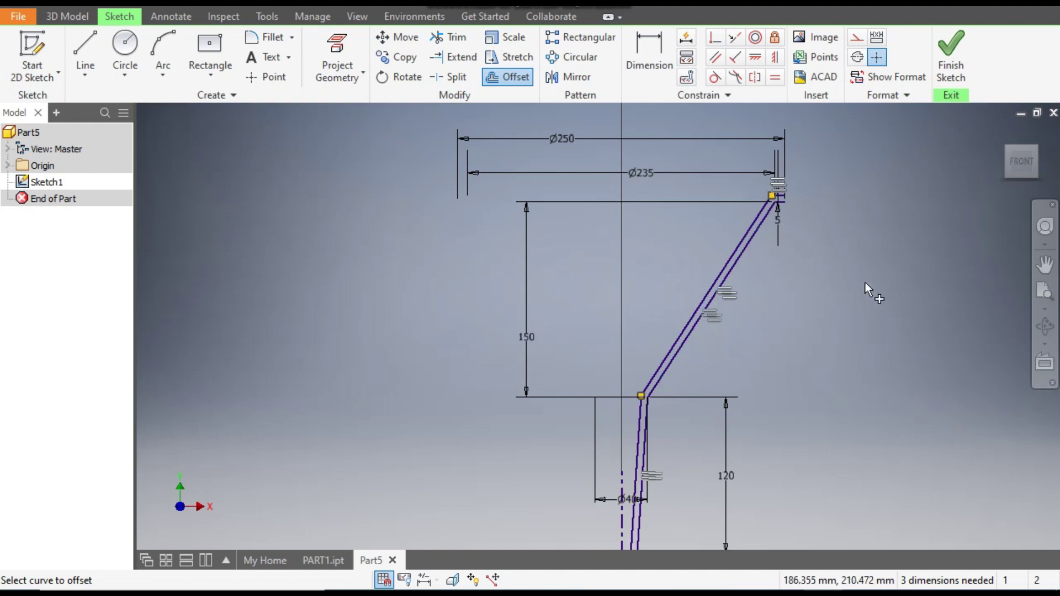
# Step: Close the outer end of the upper rim with a vertical line joining the original and offset lines
pyautogui.scroll(-3, 729, 381)
pyautogui.scroll(5, 695, 381)
pyautogui.scroll(2, 697, 380)
pyautogui.scroll(-3, 750, 393)
pyautogui.moveTo(750, 394); pyautogui.dragTo(751, 499, button='middle')
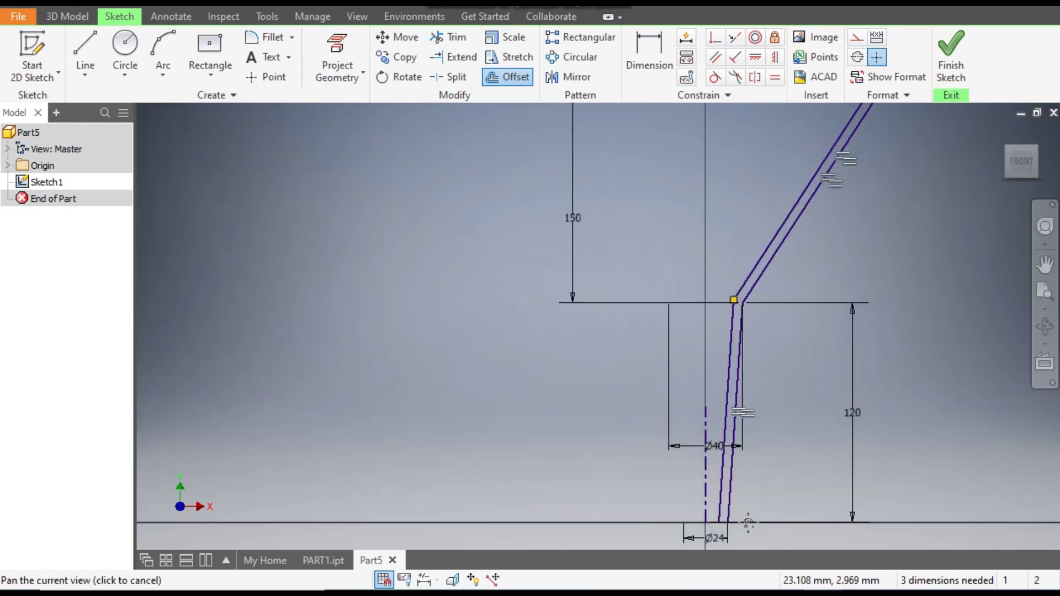
pyautogui.moveTo(794, 289); pyautogui.dragTo(627, 478, button='middle')
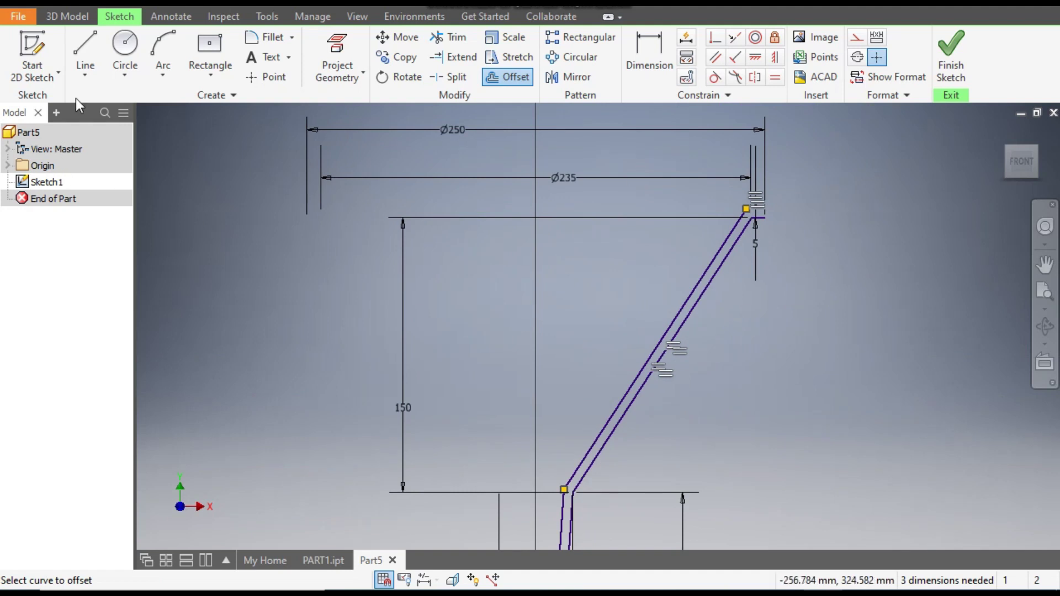
pyautogui.click(82, 47)
pyautogui.scroll(3, 778, 215)
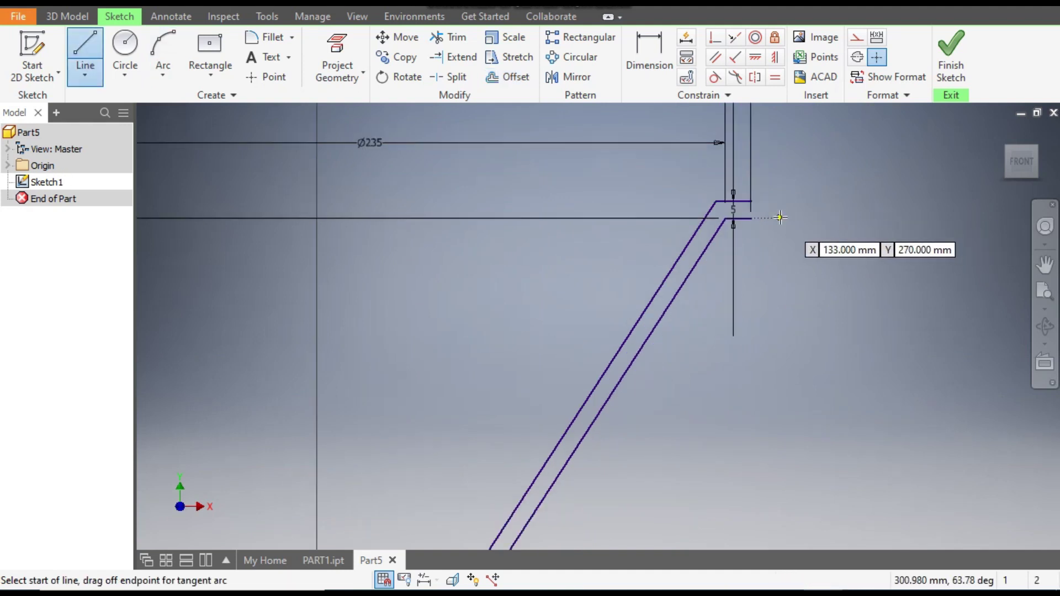
pyautogui.click(725, 187)
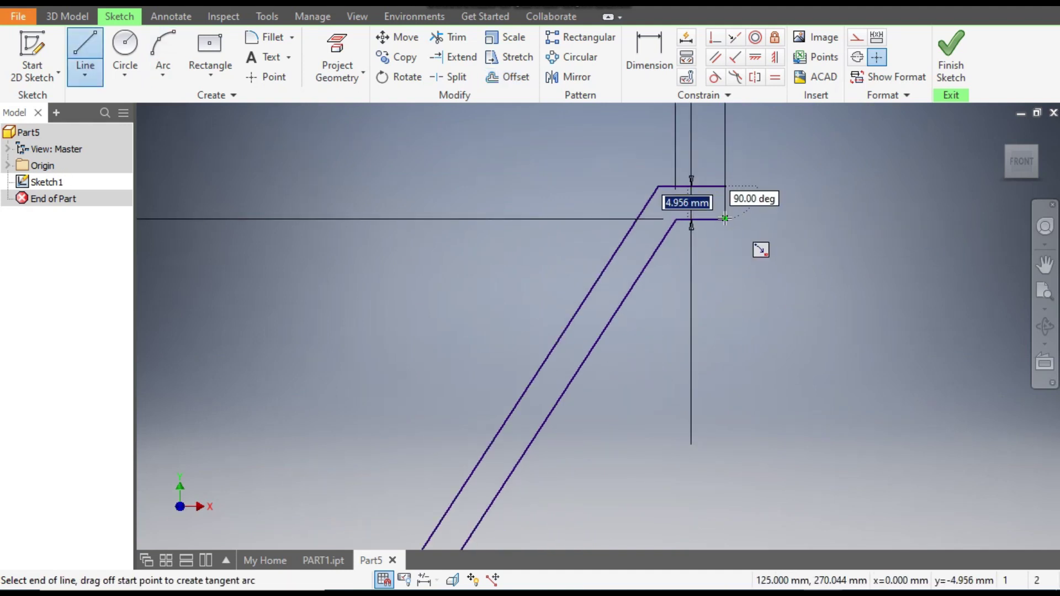
pyautogui.click(725, 219)
# Step: Draw a horizontal line inward from the outer wall's lower end and a short vertical line up to the inner wall's lower end
pyautogui.scroll(-5, 805, 184)
pyautogui.scroll(3, 745, 308)
pyautogui.scroll(3, 674, 154)
pyautogui.scroll(2, 604, 151)
pyautogui.click(736, 167)
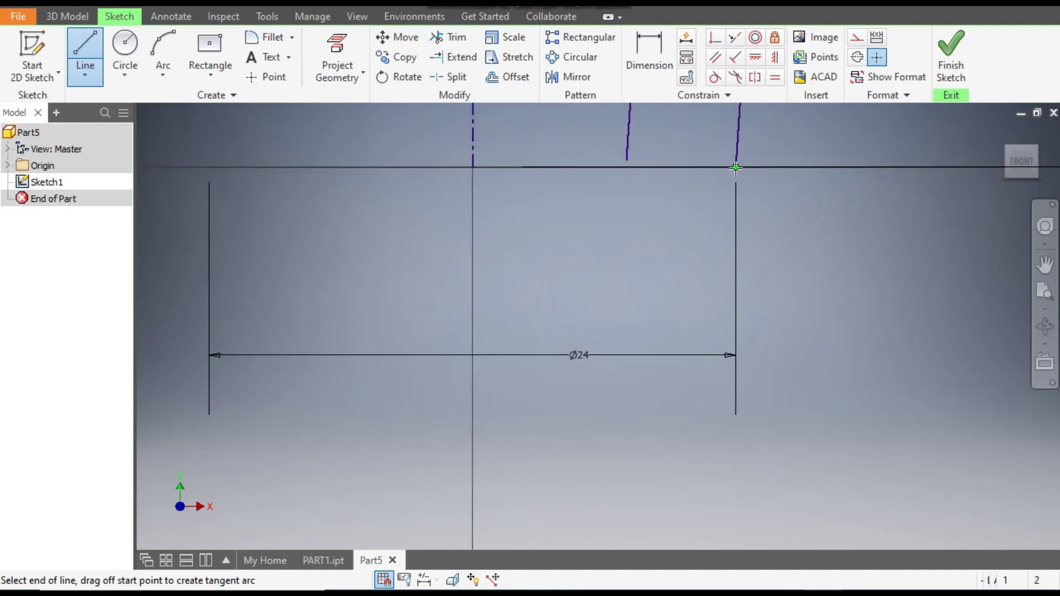
pyautogui.scroll(4, 737, 166)
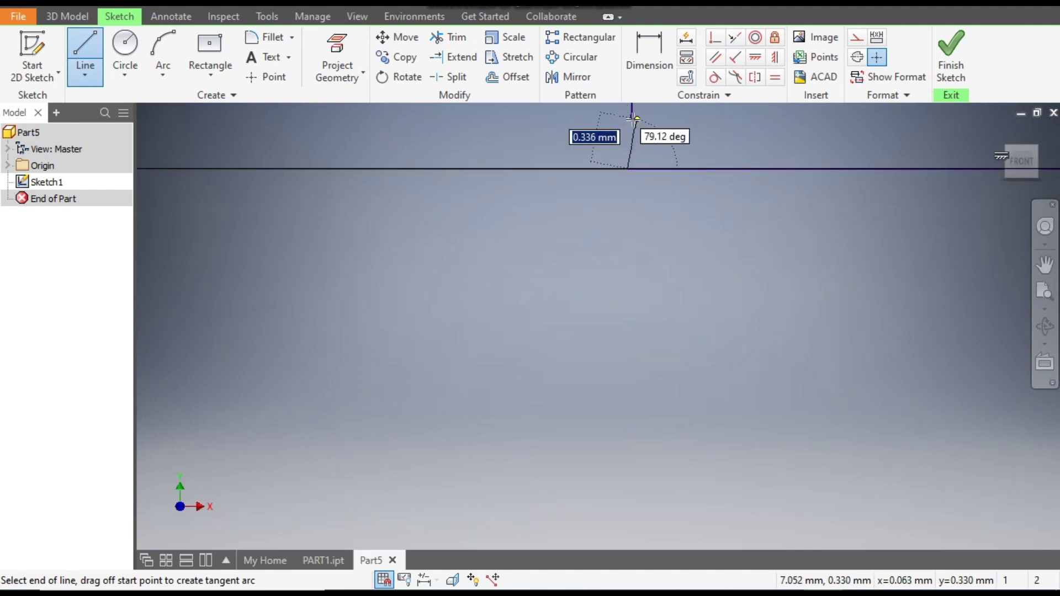
pyautogui.doubleClick(673, 161)
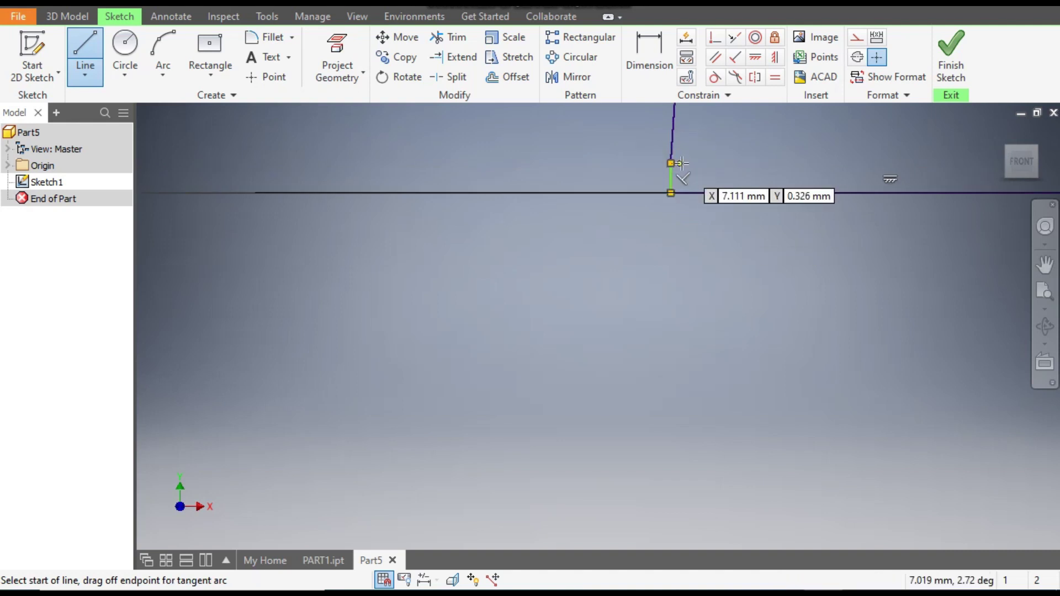
pyautogui.press('Escape')
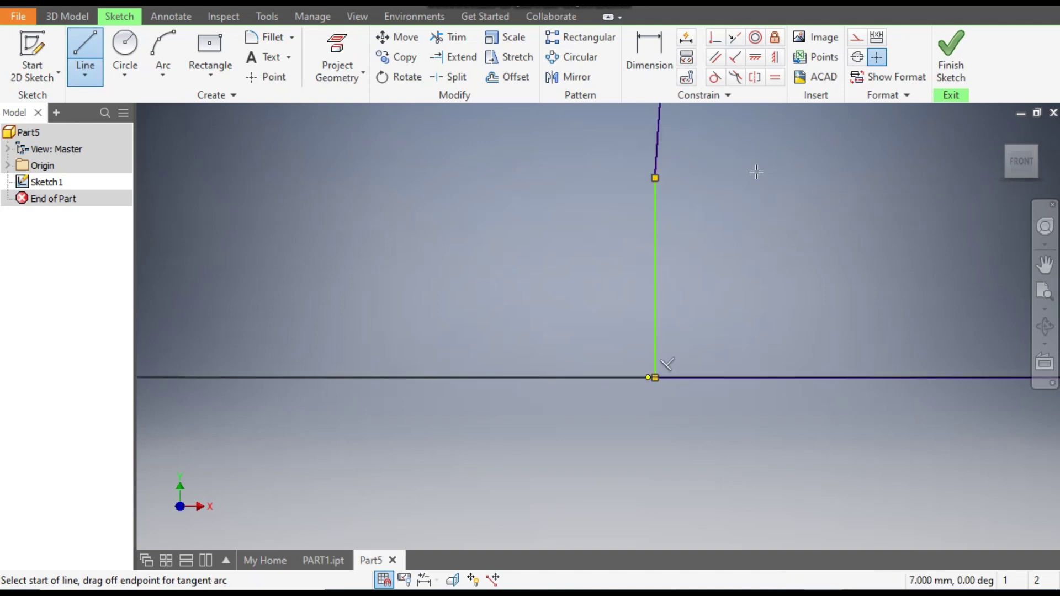
# Step: Try to make the short vertical line parallel to the inner slanted wall line
pyautogui.click(658, 306)
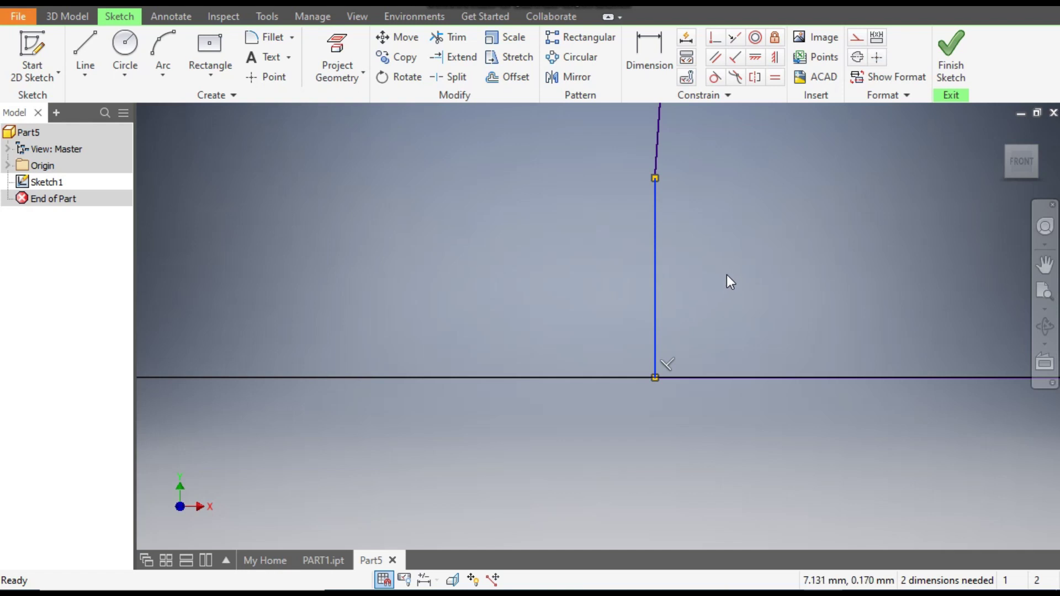
pyautogui.keyDown('ctrl'); pyautogui.click(657, 164); pyautogui.keyUp('ctrl')
pyautogui.click(717, 61)
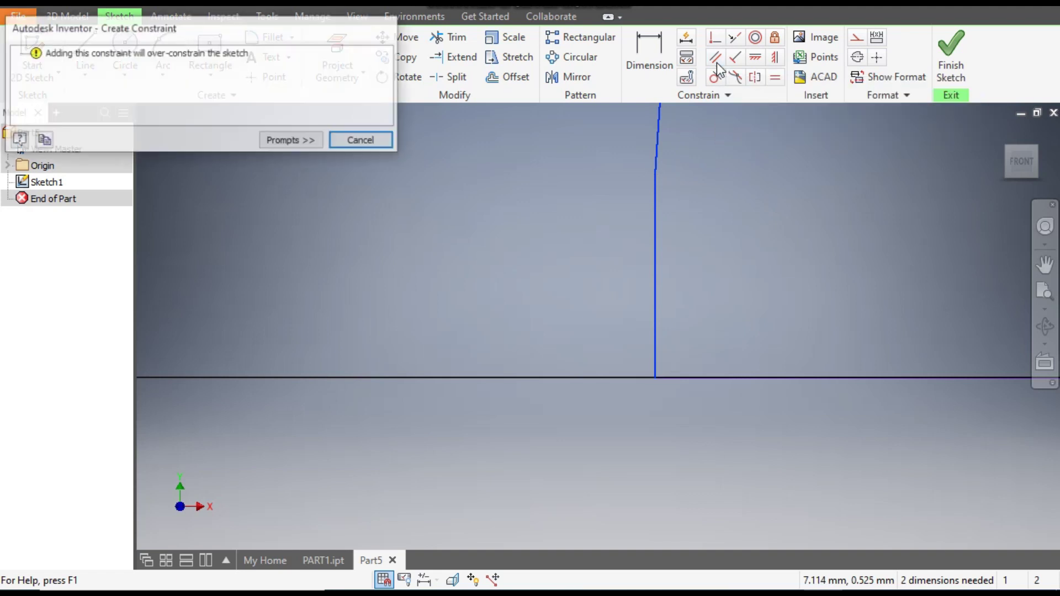
pyautogui.click(371, 141)
pyautogui.press('Escape')
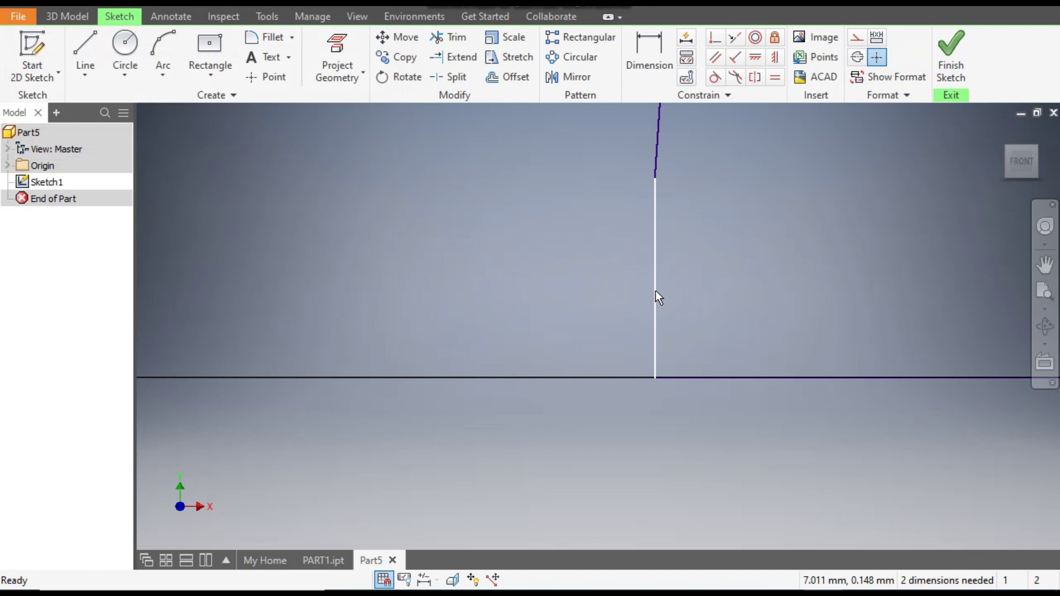
# Step: Delete the short vertical line at the lower end of the inner wall
pyautogui.moveTo(654, 380)
pyautogui.mouseDown()
pyautogui.moveTo(624, 386)
pyautogui.moveTo(665, 374)
pyautogui.mouseUp()
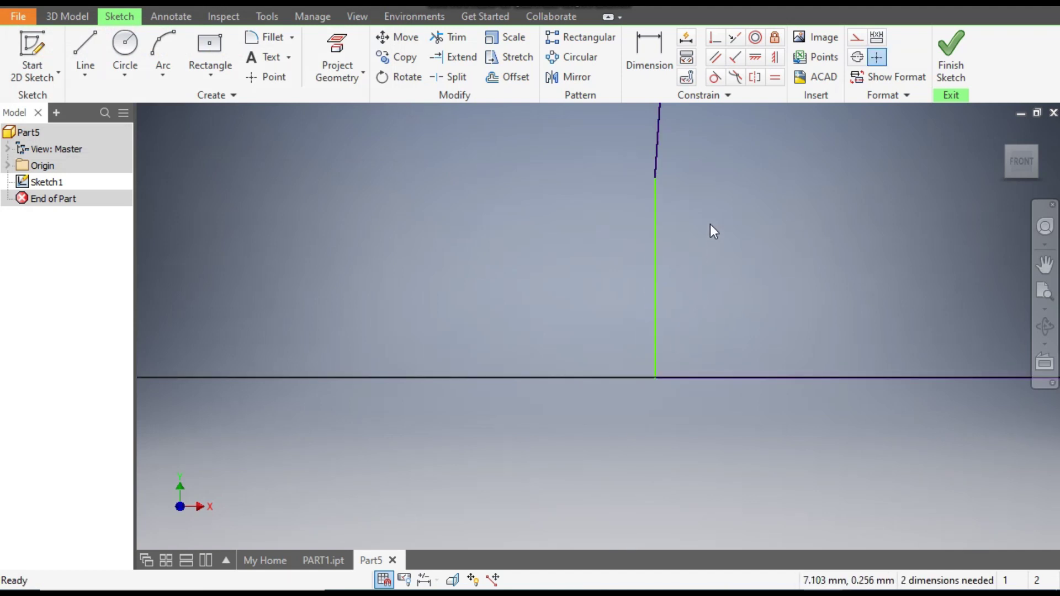
pyautogui.click(656, 243)
pyautogui.press('Delete')
# Step: Examine the lower end of the funnel wall and the complete half-profile
pyautogui.scroll(-2, 702, 251)
pyautogui.scroll(-4, 702, 250)
pyautogui.moveTo(696, 243)
pyautogui.mouseDown()
pyautogui.moveTo(695, 286)
pyautogui.moveTo(695, 259)
pyautogui.mouseUp()
pyautogui.scroll(-5, 706, 320)
pyautogui.scroll(-5, 711, 343)
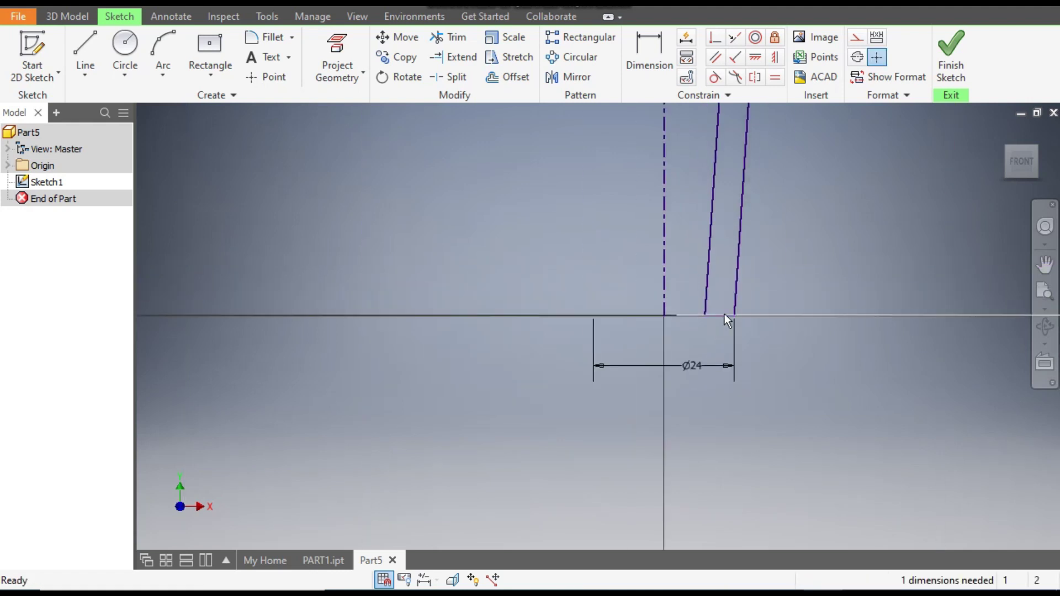
pyautogui.scroll(3, 710, 391)
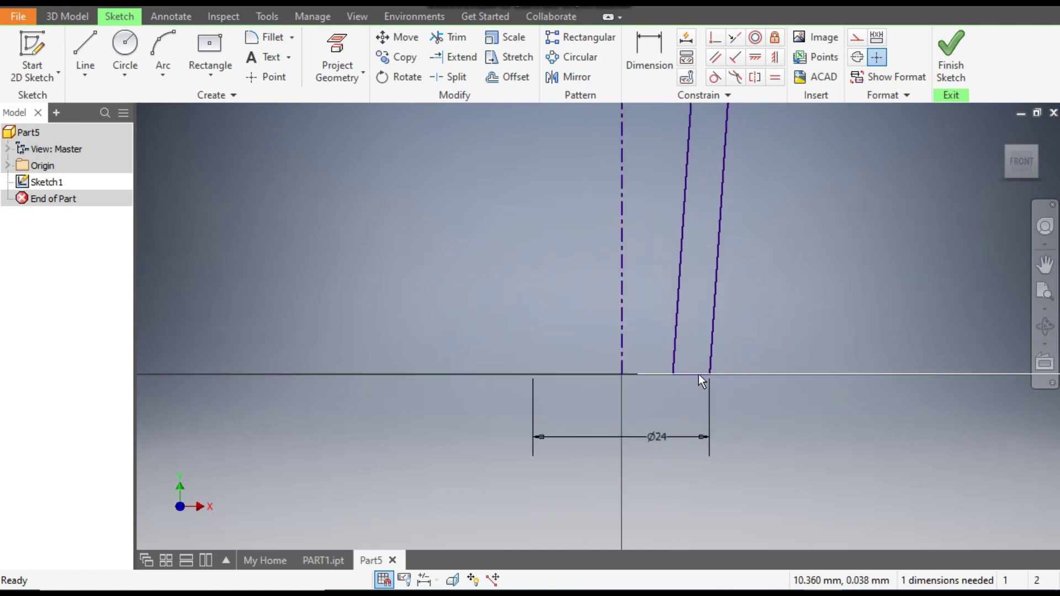
pyautogui.scroll(-5, 693, 422)
pyautogui.moveTo(712, 330); pyautogui.dragTo(675, 362, button='middle')
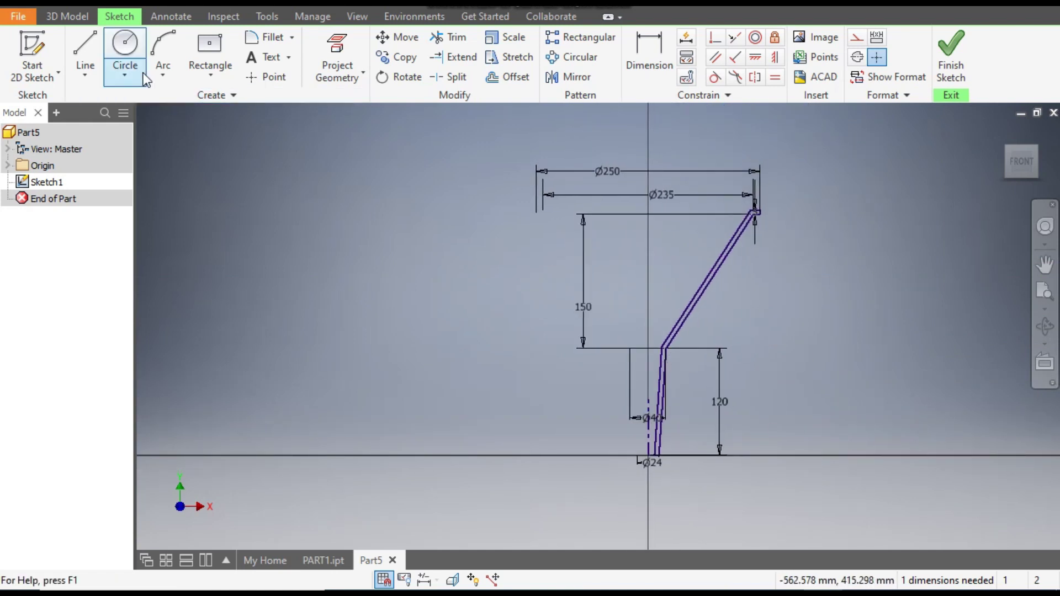
# Step: Finish the half-profile sketch and revolve it a full turn around the centerline into a solid funnel
pyautogui.click(948, 62)
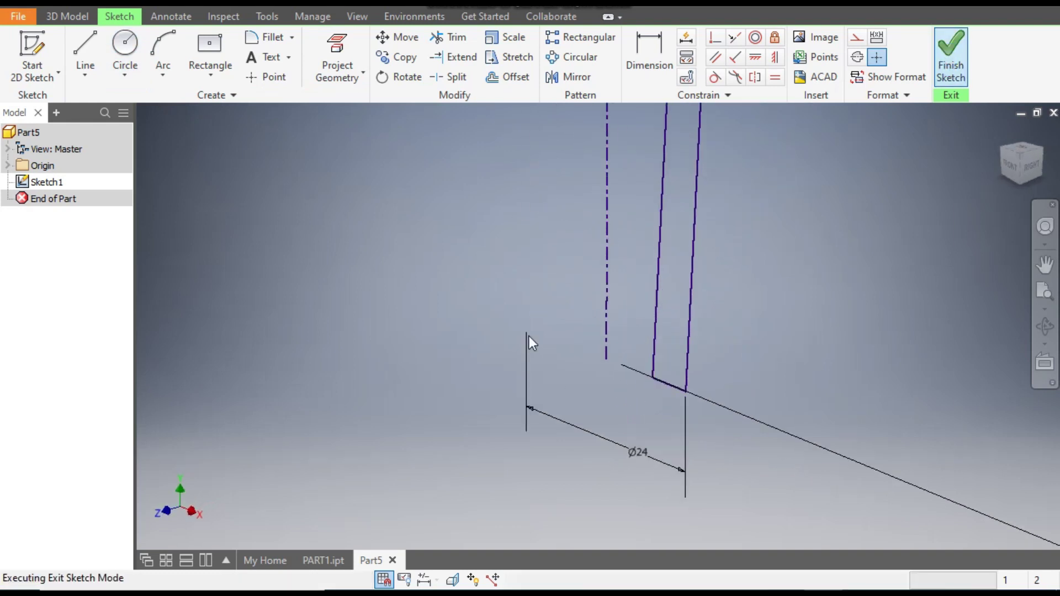
pyautogui.moveTo(564, 363); pyautogui.dragTo(569, 383, button='middle')
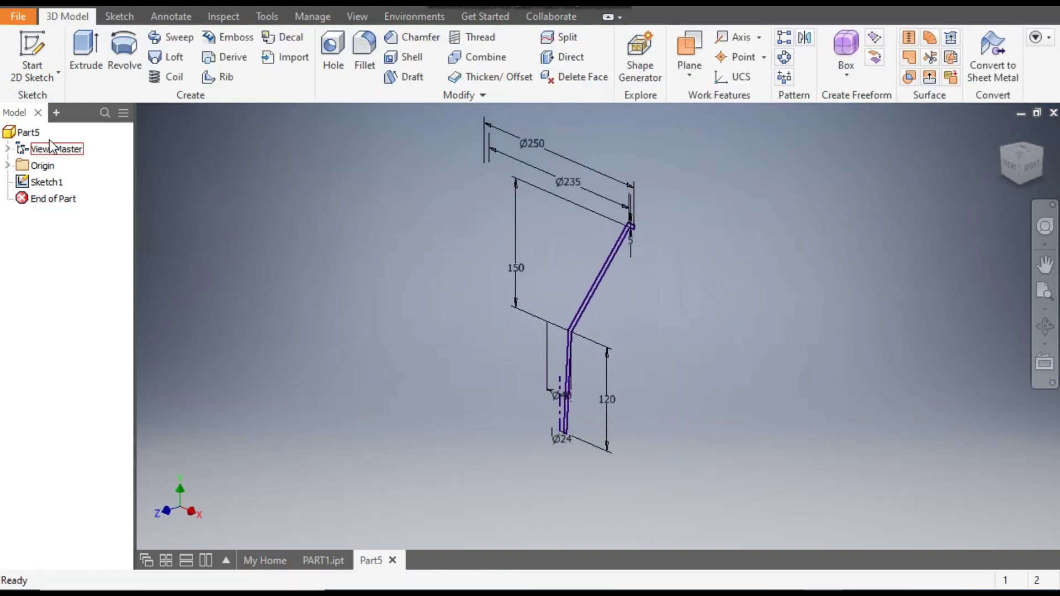
pyautogui.click(133, 55)
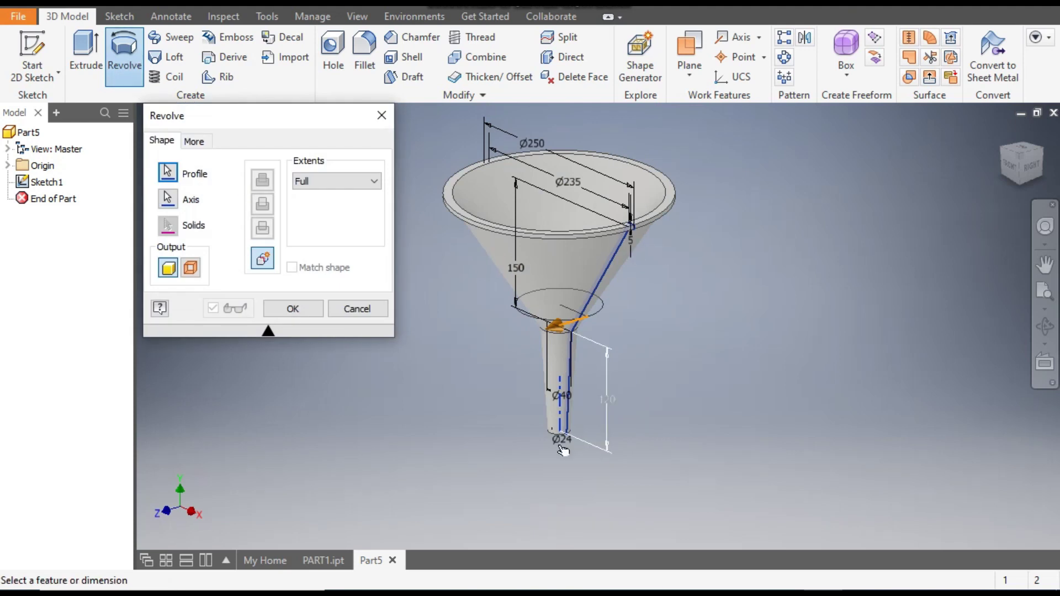
pyautogui.click(296, 311)
# Step: Start a new sketch on the flat top face of the funnel's rim, seen from above
pyautogui.click(1014, 163)
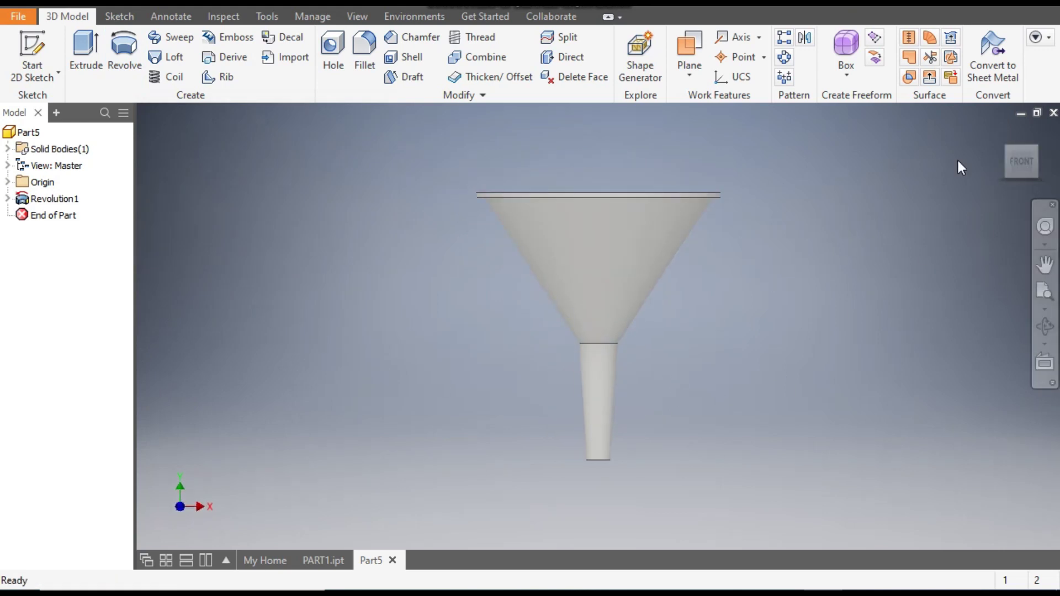
pyautogui.click(1020, 139)
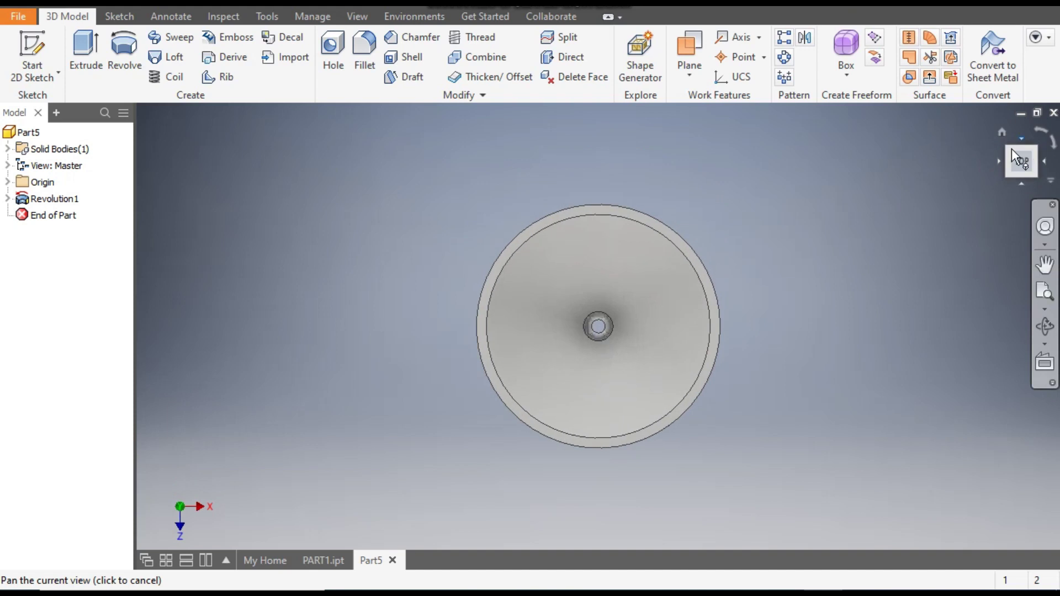
pyautogui.scroll(-3, 684, 356)
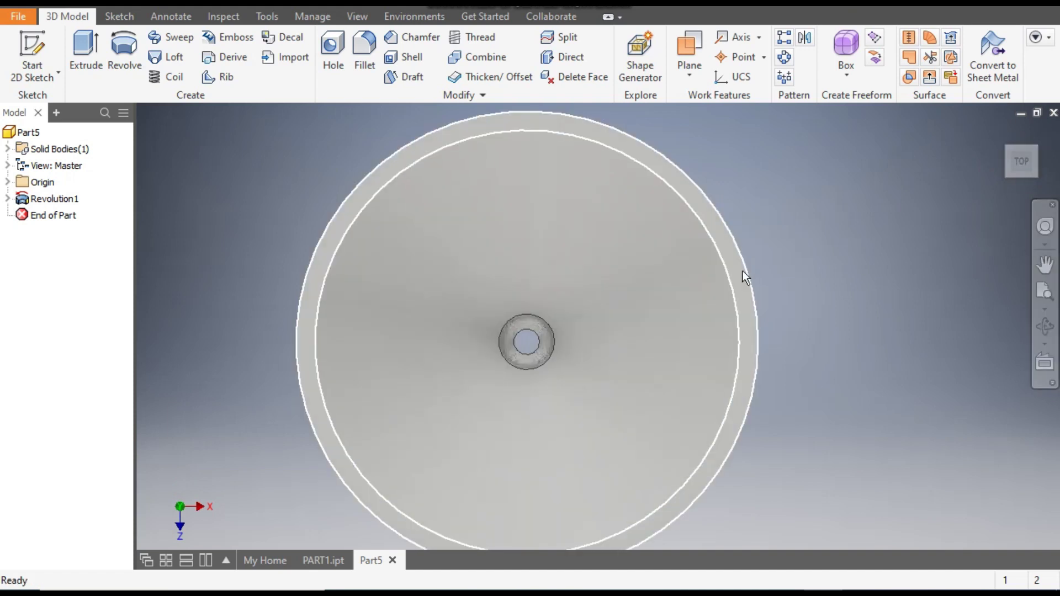
pyautogui.click(743, 270)
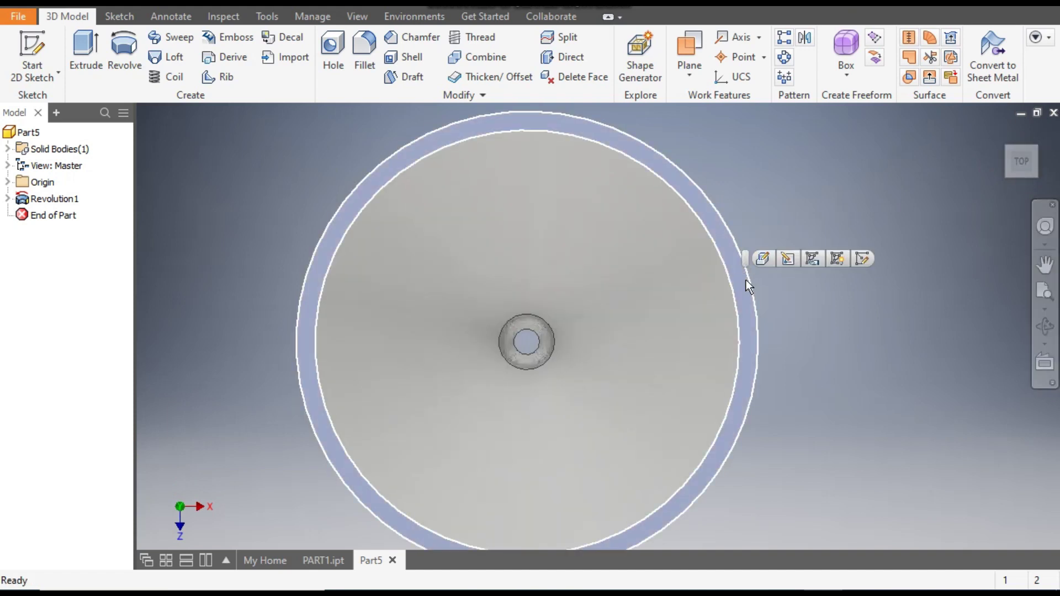
pyautogui.click(861, 259)
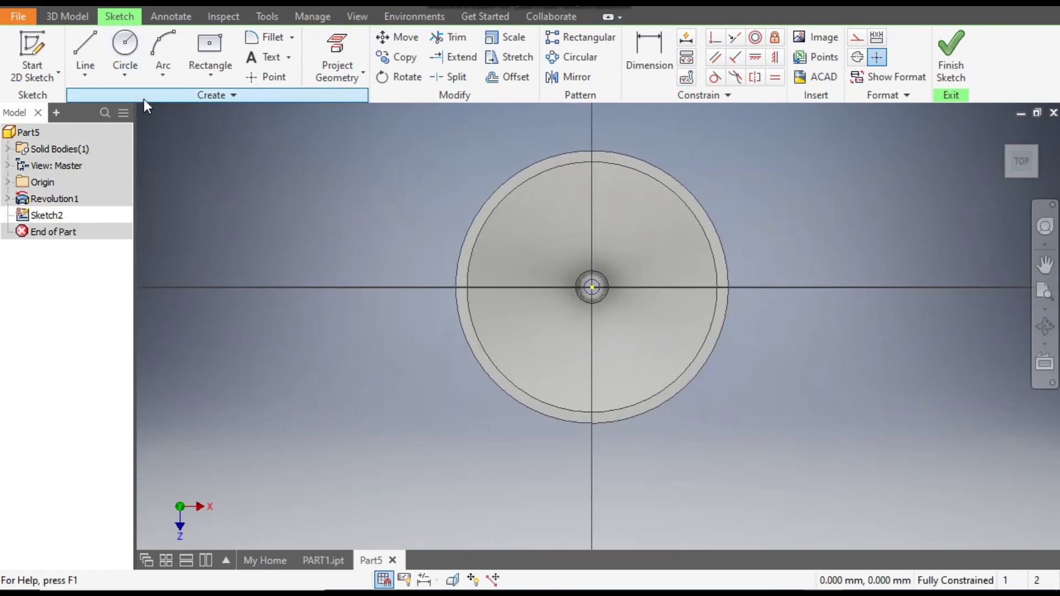
# Step: Draw a 20 mm circle on the horizontal axis about 164 mm from the funnel's centre and a 65 mm circle centred on the rim's outer edge
pyautogui.click(127, 47)
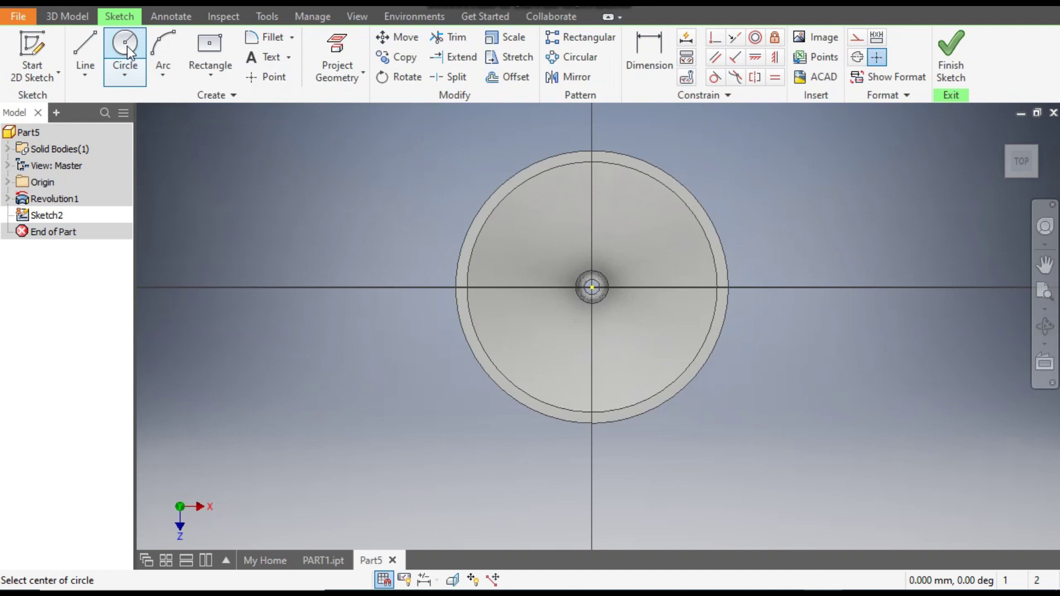
pyautogui.click(771, 287)
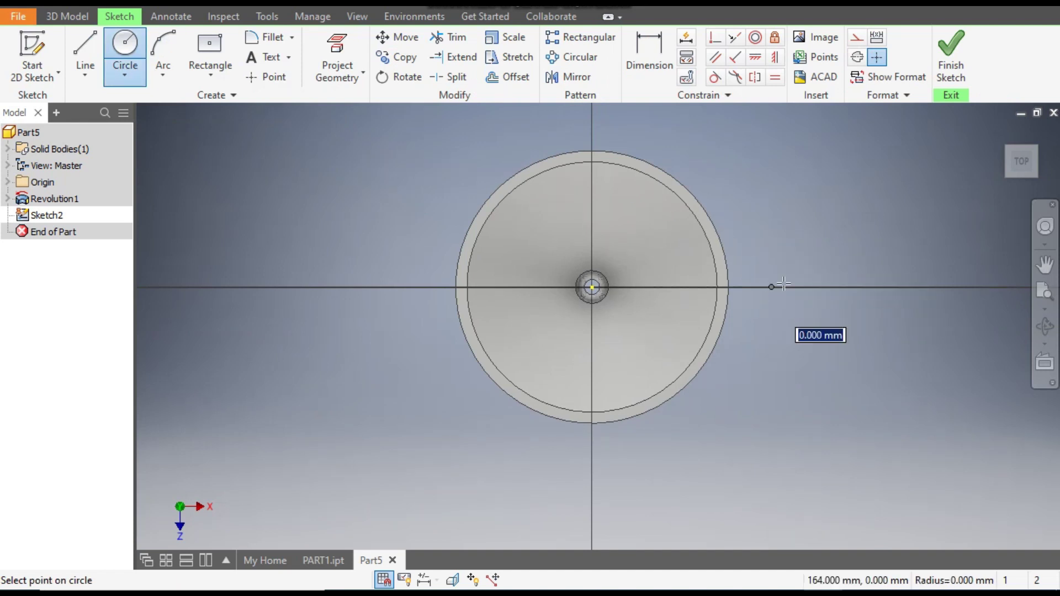
pyautogui.write('20')
pyautogui.press('Return')
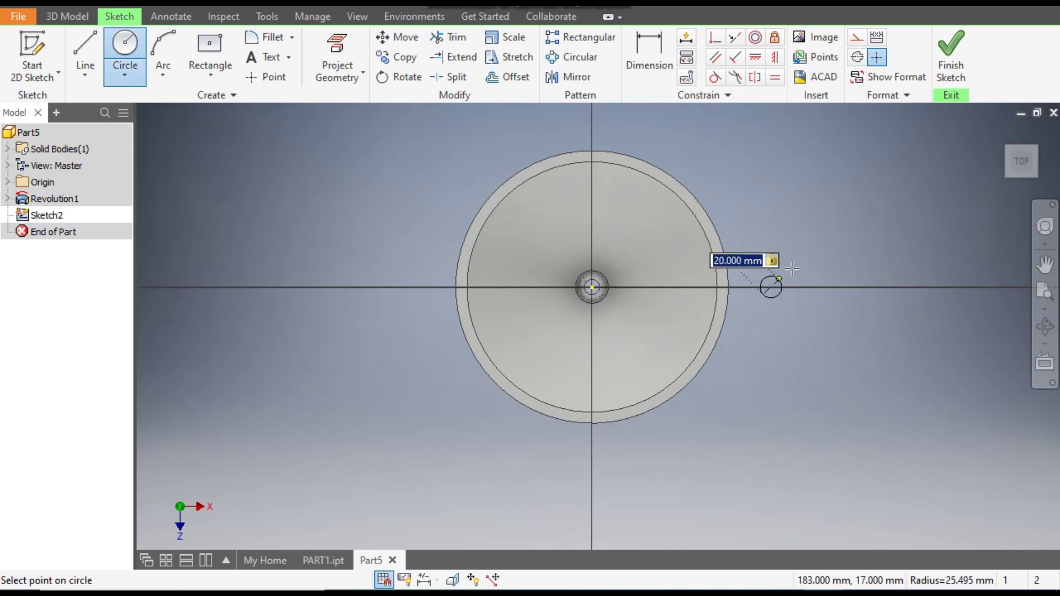
pyautogui.click(730, 287)
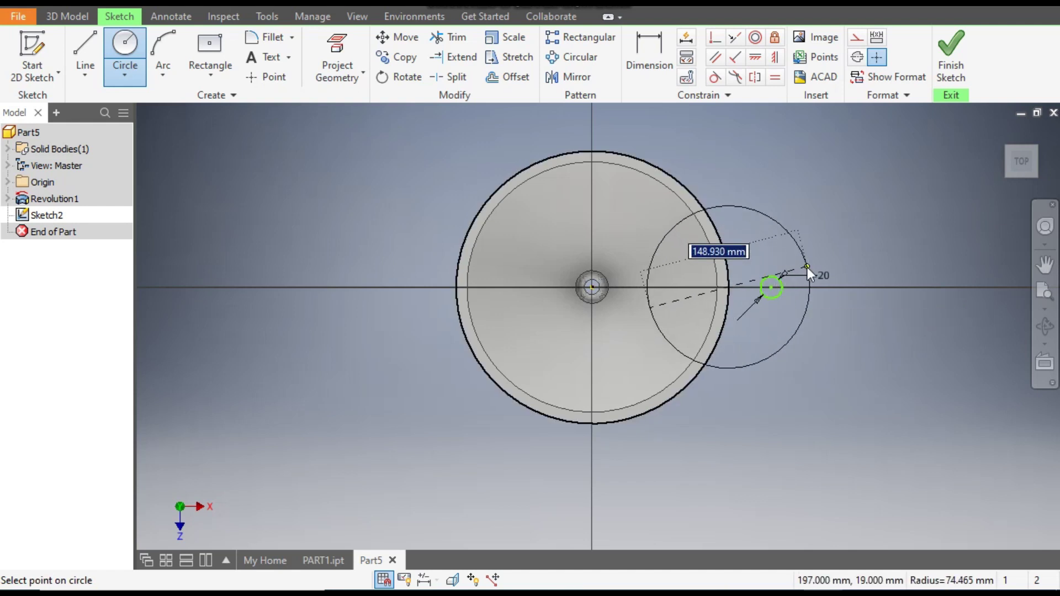
pyautogui.write('65')
pyautogui.press('Return')
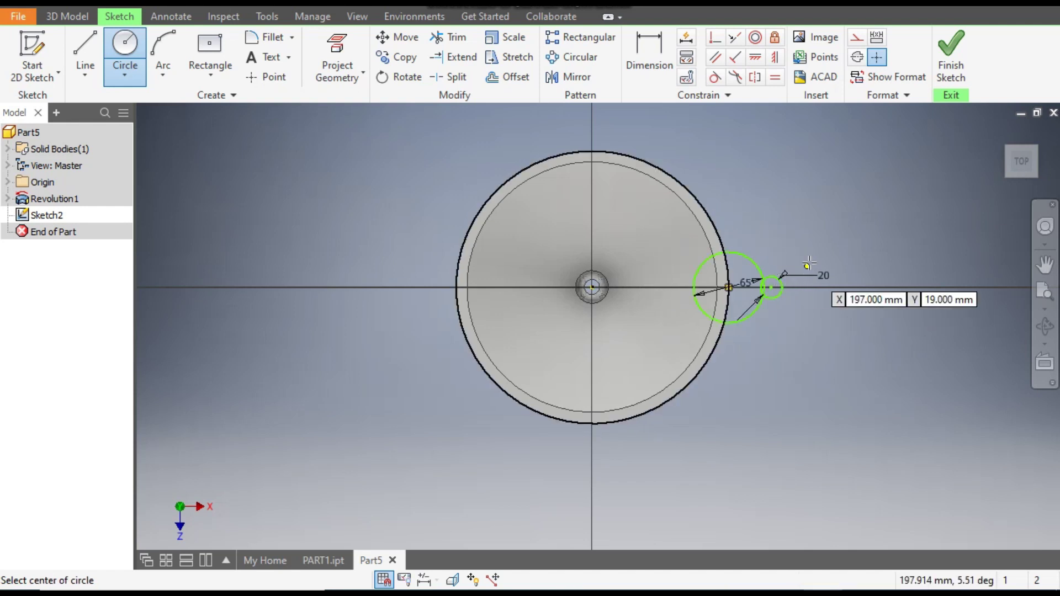
# Step: Dimension the distance from the funnel's centre to the 20 mm circle's centre as 140 mm
pyautogui.scroll(3, 744, 320)
pyautogui.moveTo(757, 296); pyautogui.dragTo(746, 379, button='middle')
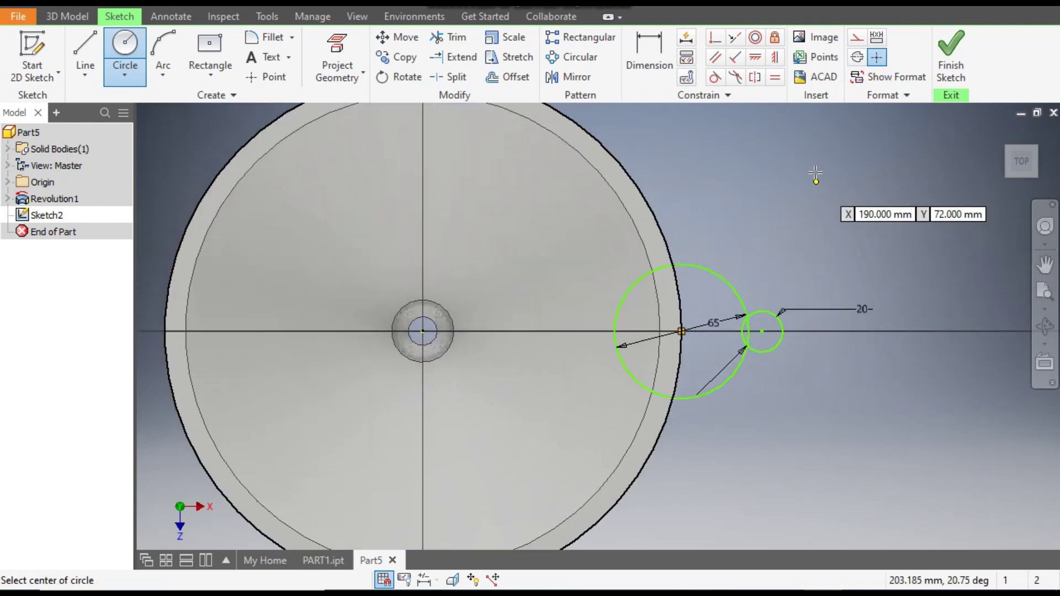
pyautogui.click(654, 55)
pyautogui.click(762, 332)
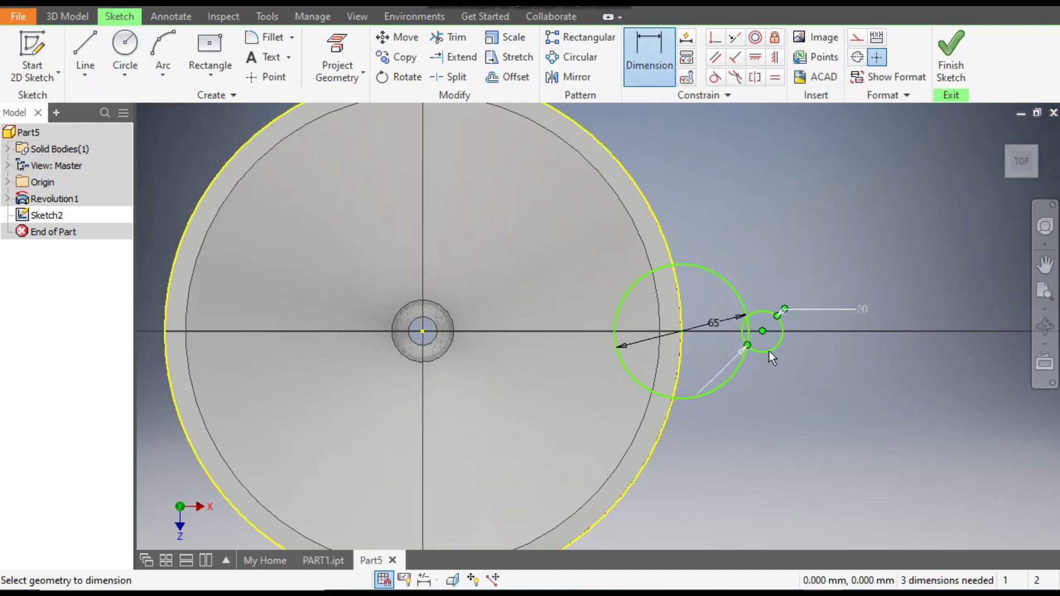
pyautogui.click(438, 328)
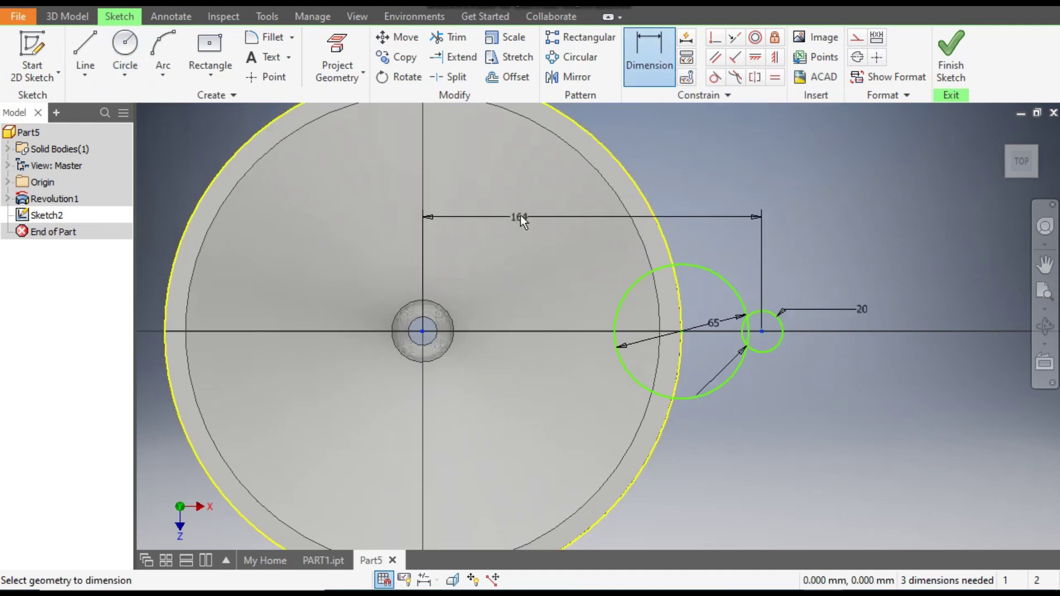
pyautogui.click(519, 214)
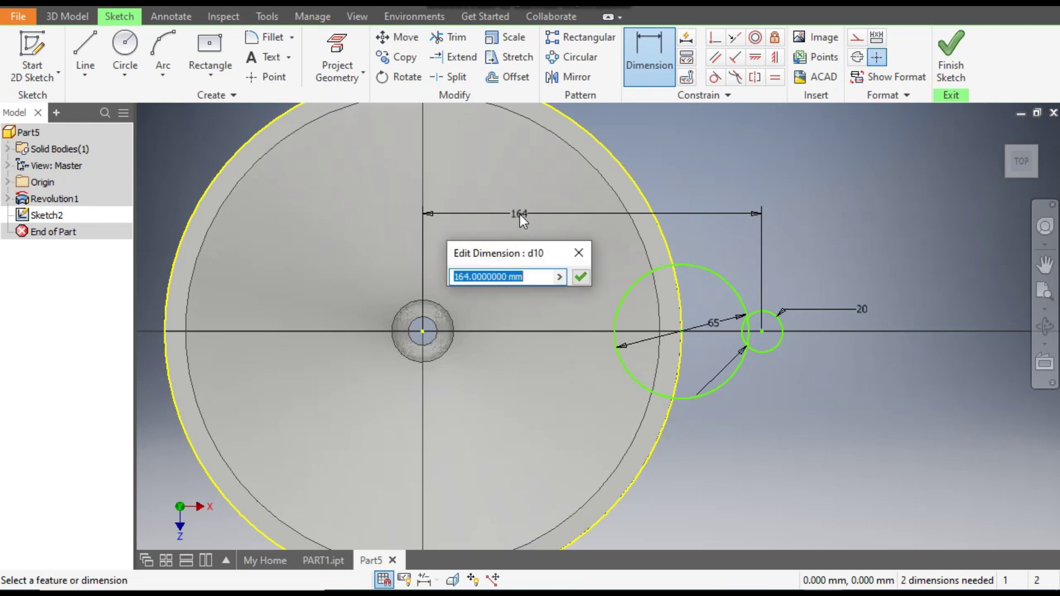
pyautogui.write('140')
pyautogui.press('Return')
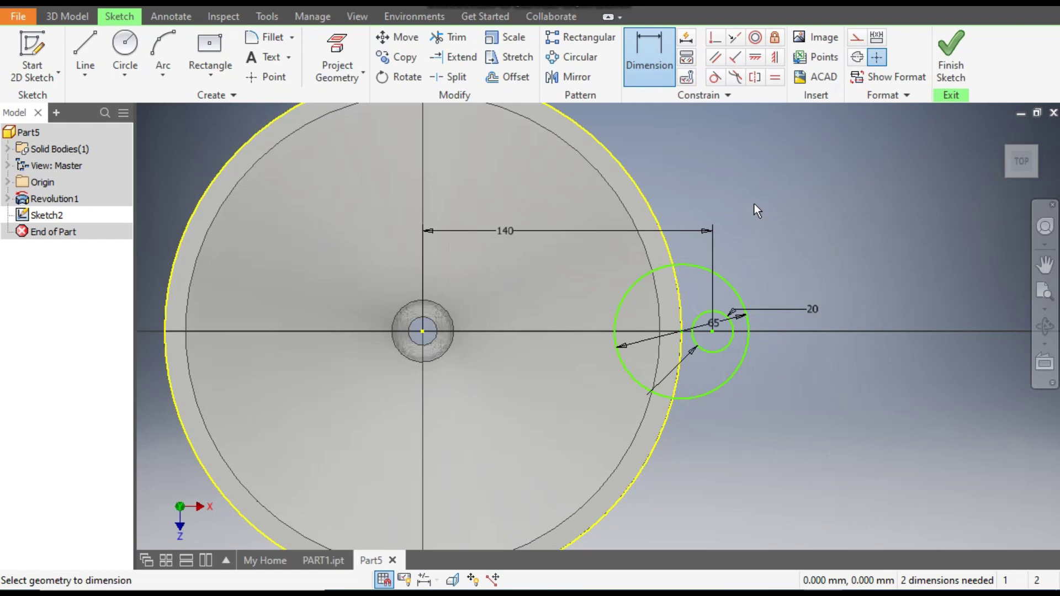
pyautogui.press('Escape')
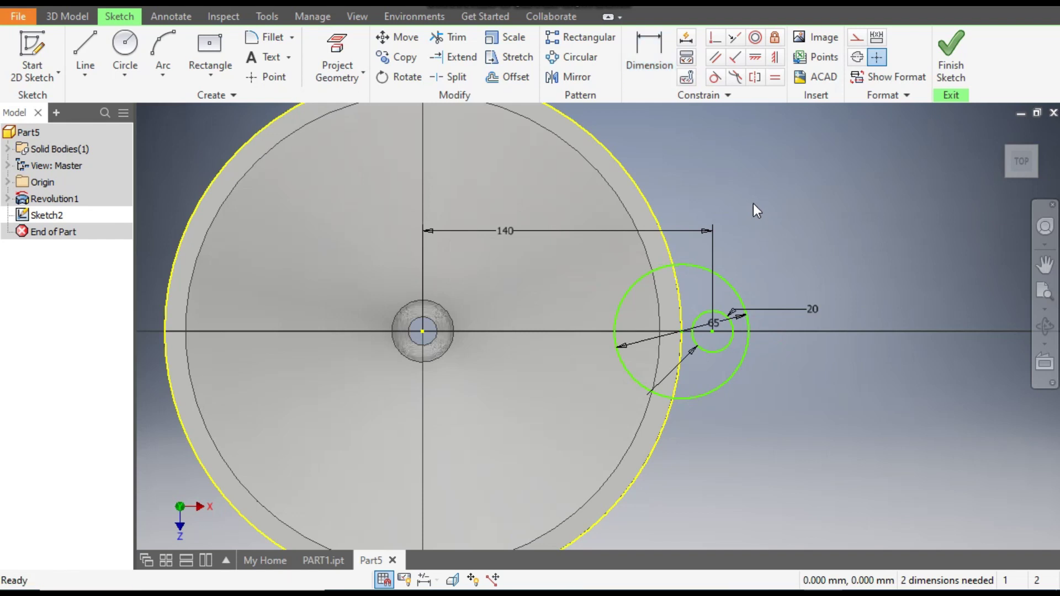
# Step: Move both circles off the horizontal axis and constrain their centres to be horizontally aligned with each other
pyautogui.moveTo(713, 329); pyautogui.dragTo(709, 289)
pyautogui.moveTo(683, 330); pyautogui.dragTo(680, 301)
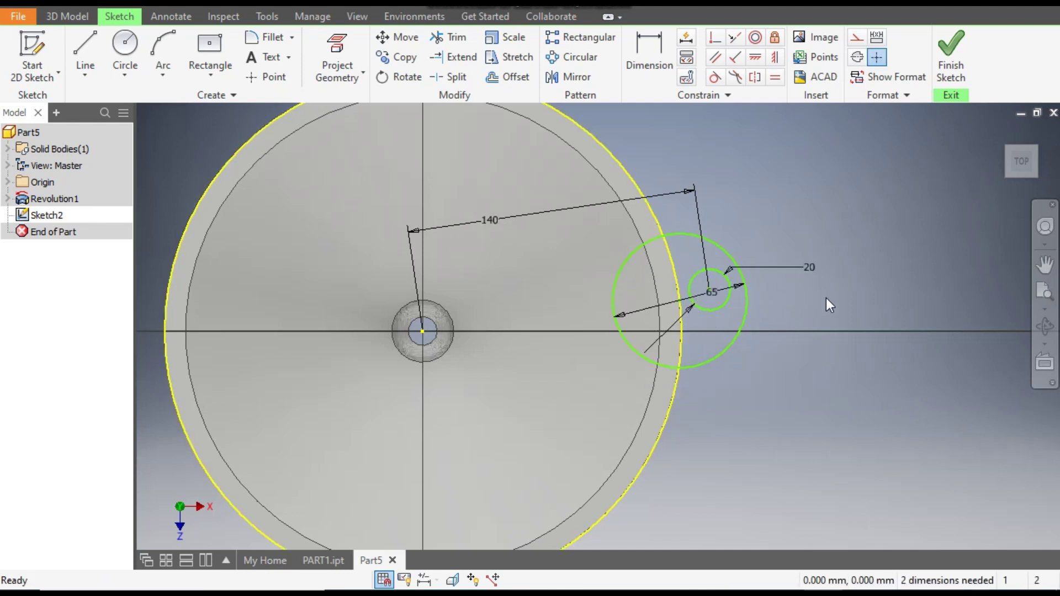
pyautogui.click(754, 57)
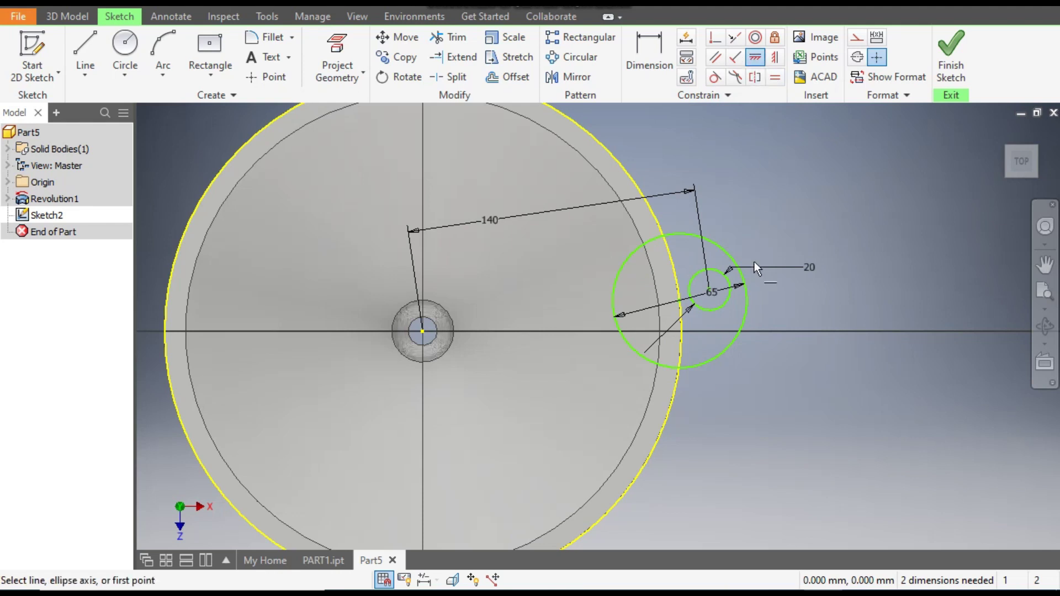
pyautogui.click(710, 289)
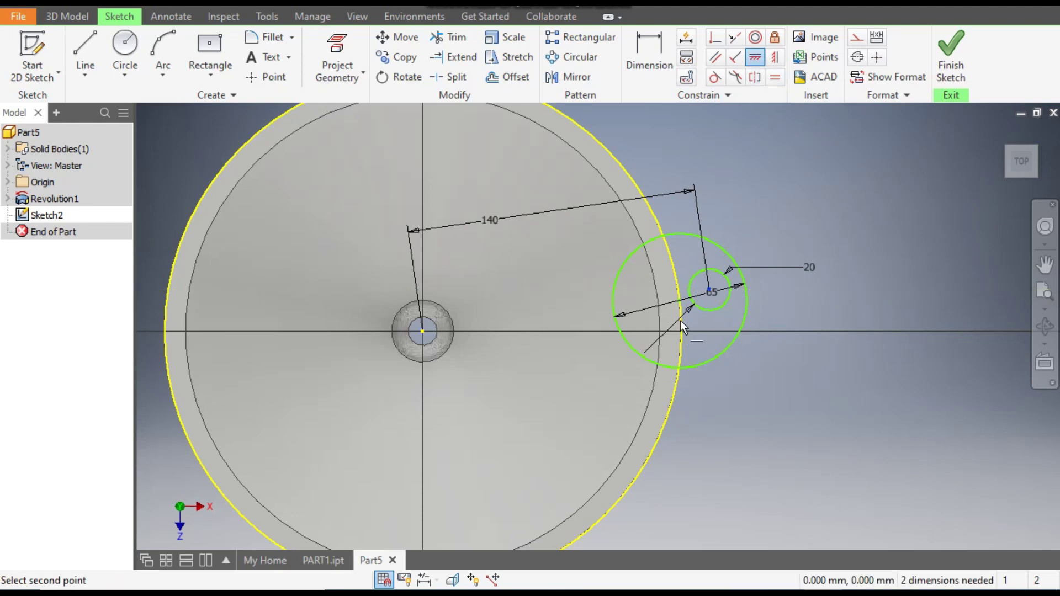
pyautogui.click(680, 300)
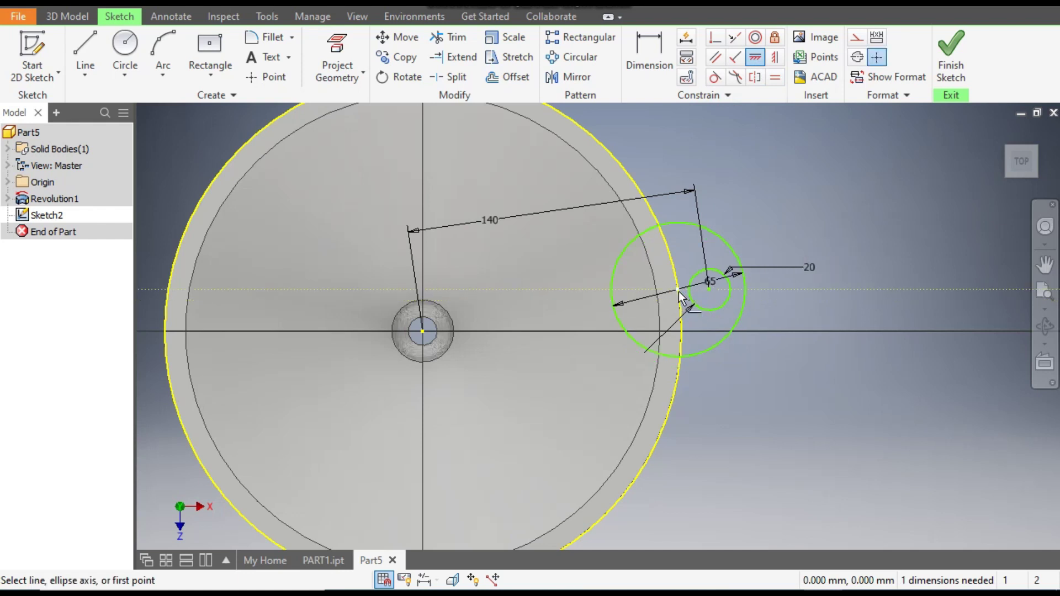
# Step: Constrain the 20 mm circle's centre to be horizontally aligned with the funnel's centre
pyautogui.scroll(3, 678, 292)
pyautogui.click(730, 287)
pyautogui.scroll(-2, 830, 291)
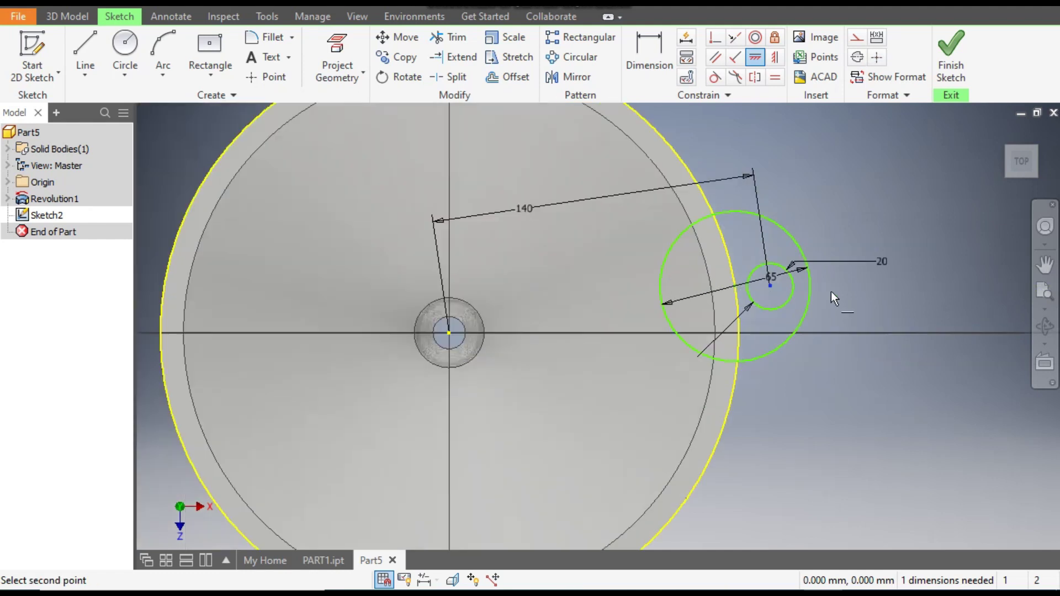
pyautogui.click(448, 333)
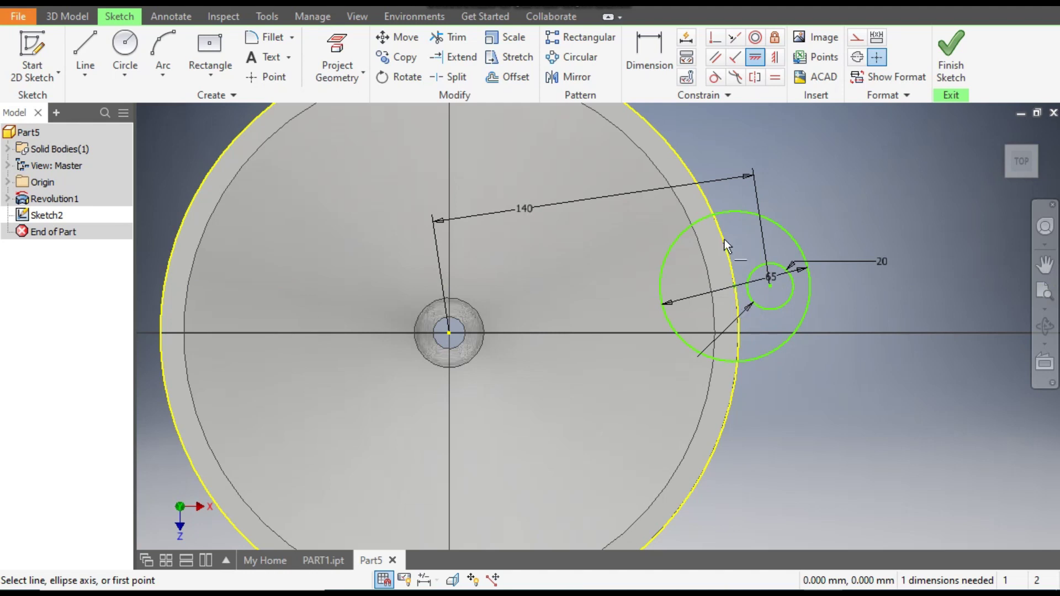
pyautogui.click(337, 61)
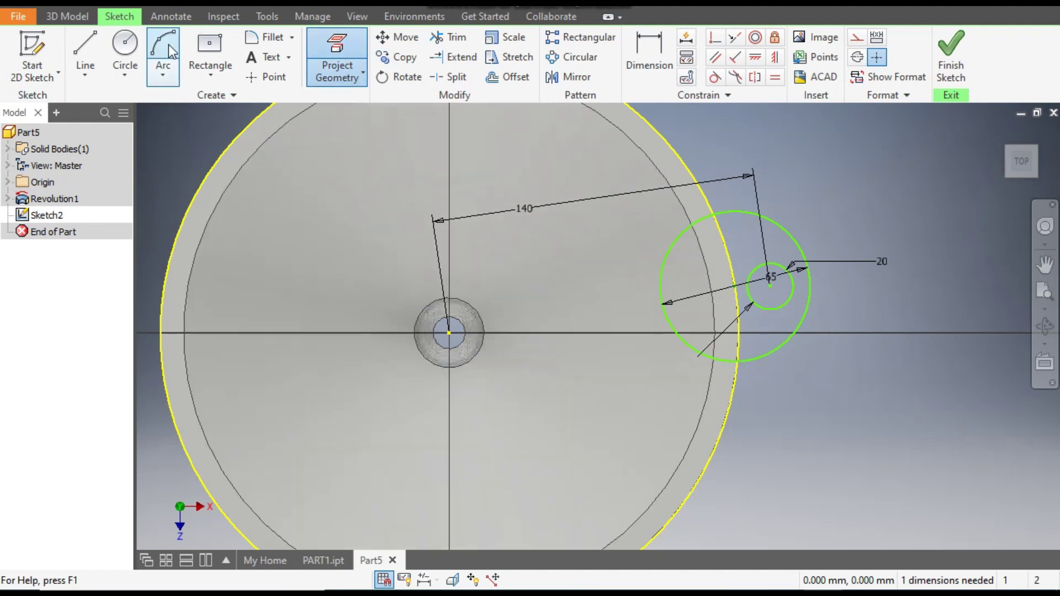
pyautogui.press('Escape')
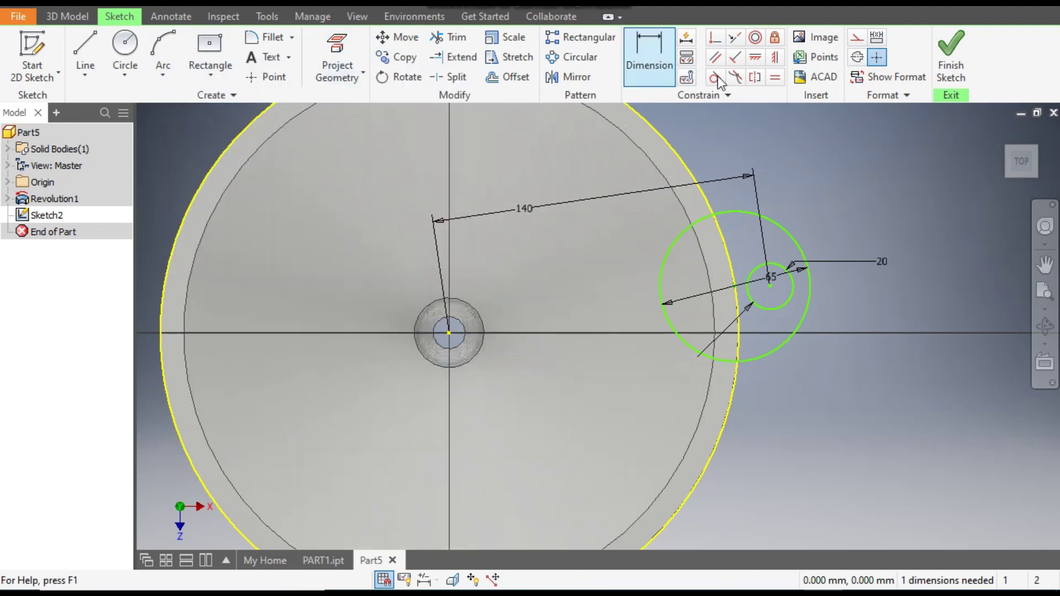
pyautogui.click(449, 333)
pyautogui.click(768, 285)
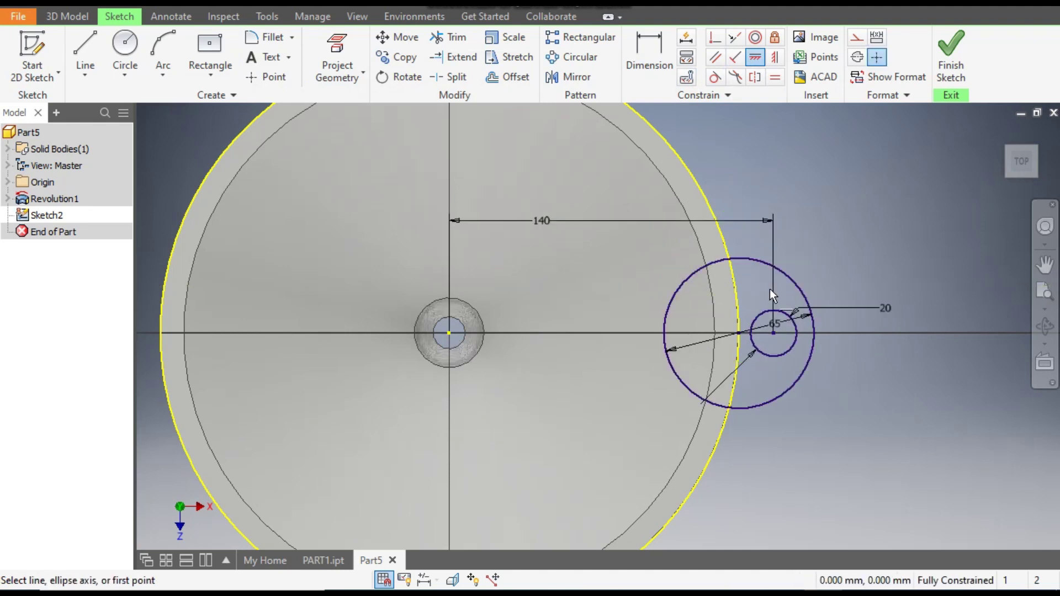
pyautogui.moveTo(831, 248); pyautogui.dragTo(813, 253, button='middle')
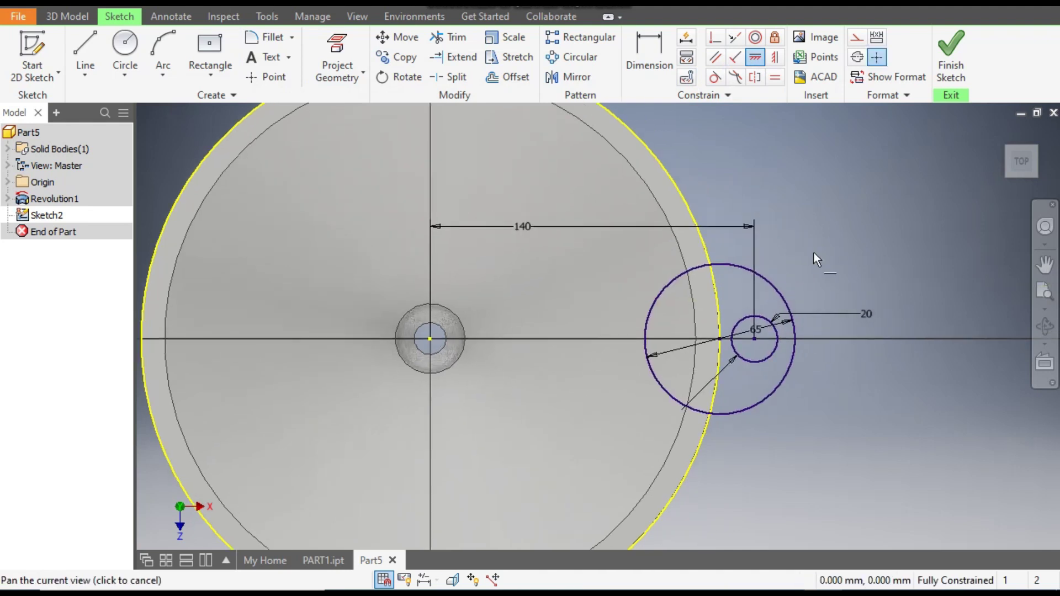
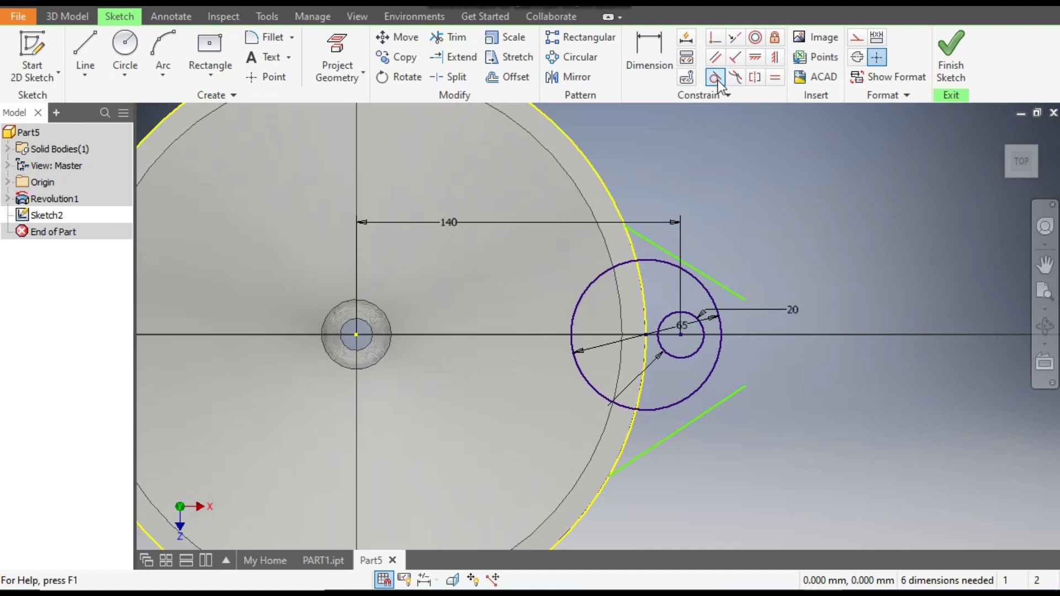
# Step: Make the lower and upper slanted lines tangent to the 65 mm circle
pyautogui.click(717, 80)
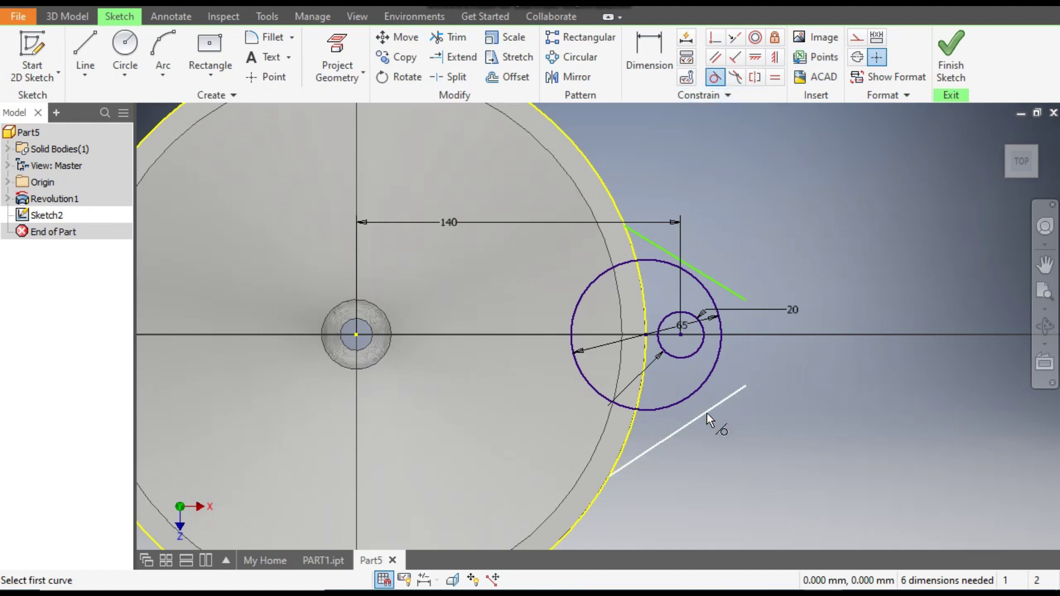
pyautogui.click(680, 423)
pyautogui.click(674, 406)
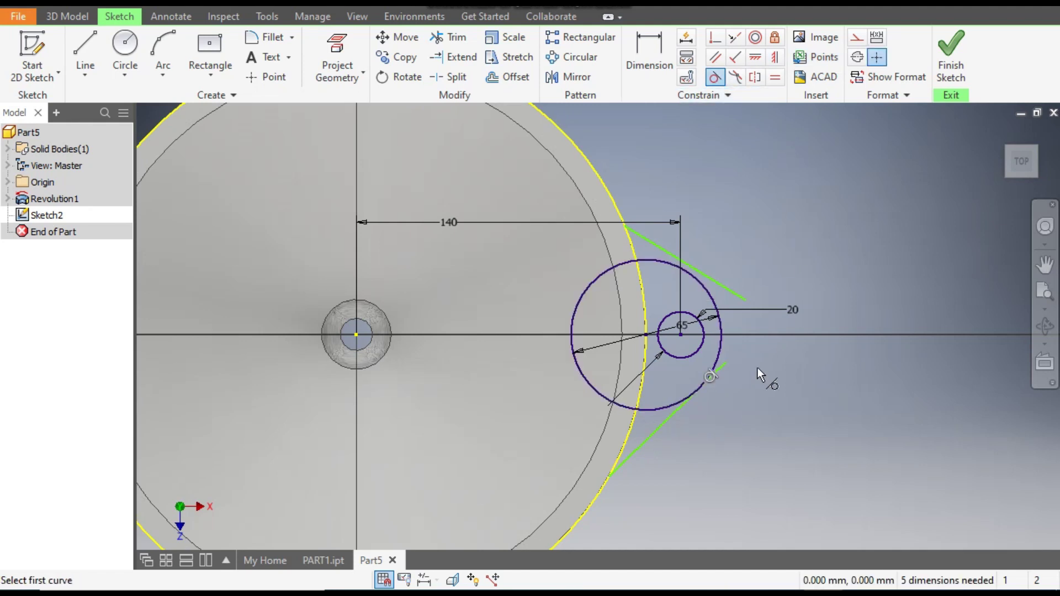
pyautogui.click(657, 248)
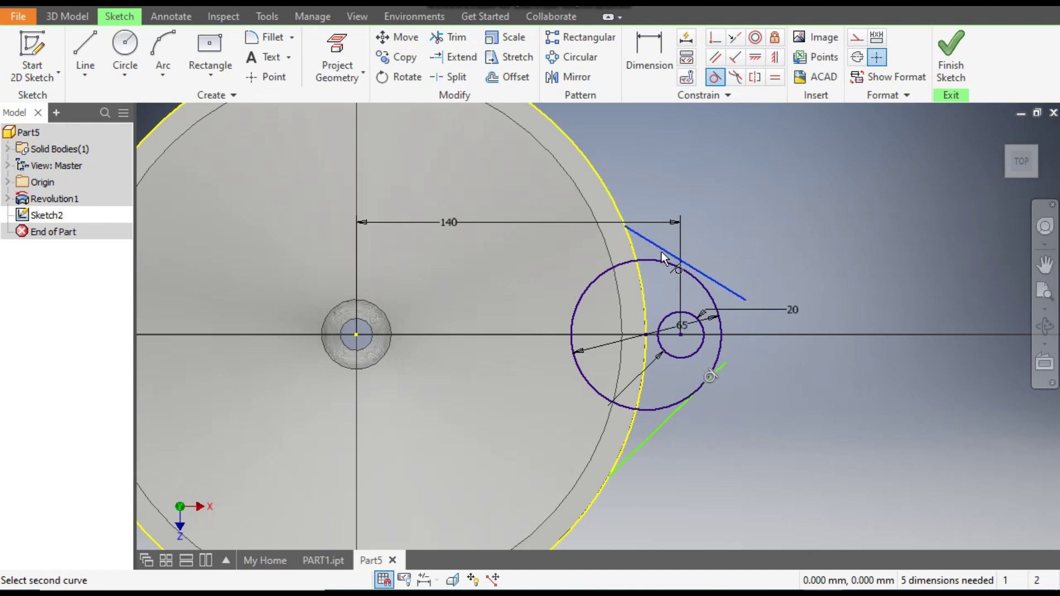
pyautogui.click(661, 261)
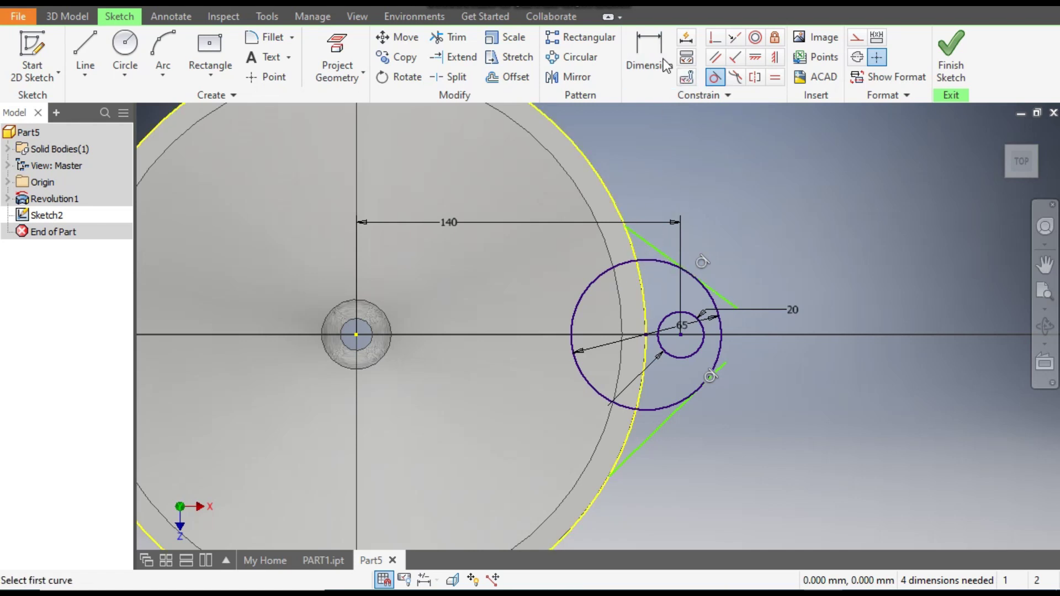
# Step: Dimension the vertical distance between the two slanted lines' endpoints on the funnel rim as 80 mm
pyautogui.click(648, 50)
pyautogui.click(625, 226)
pyautogui.click(609, 478)
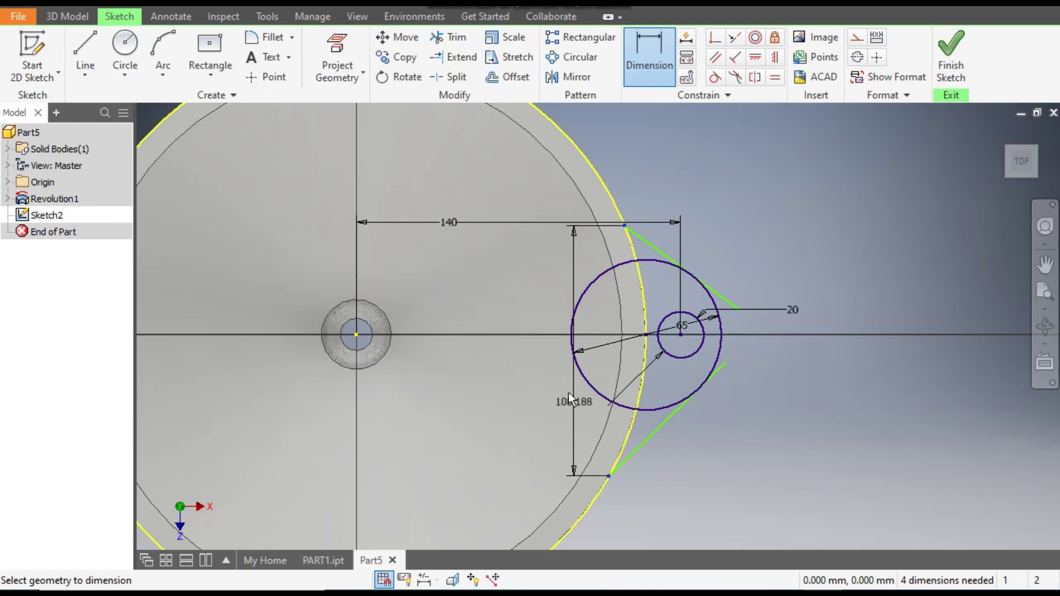
pyautogui.click(535, 376)
pyautogui.write('80')
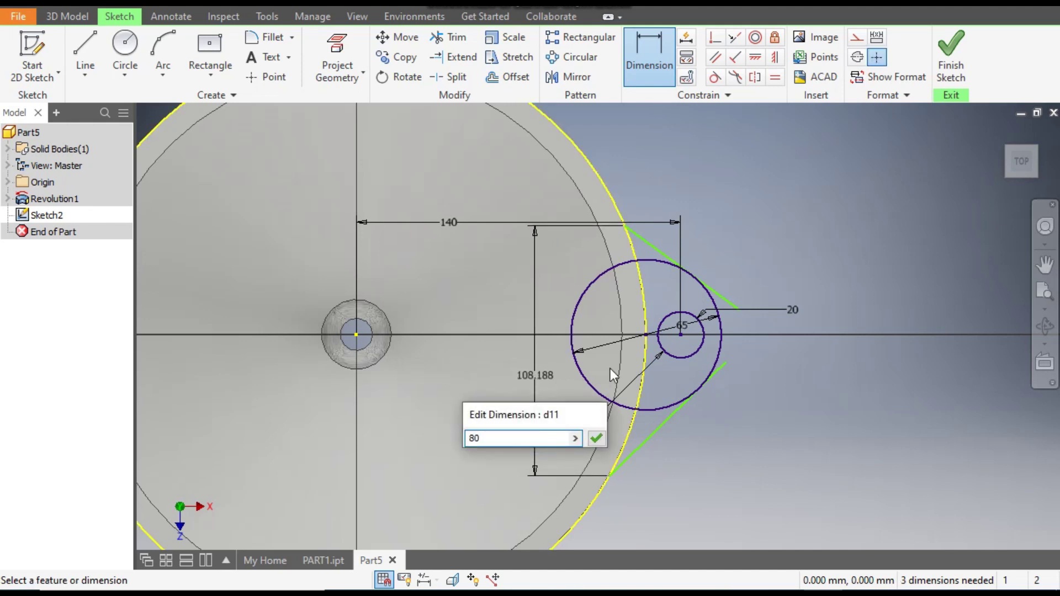
pyautogui.press('Return')
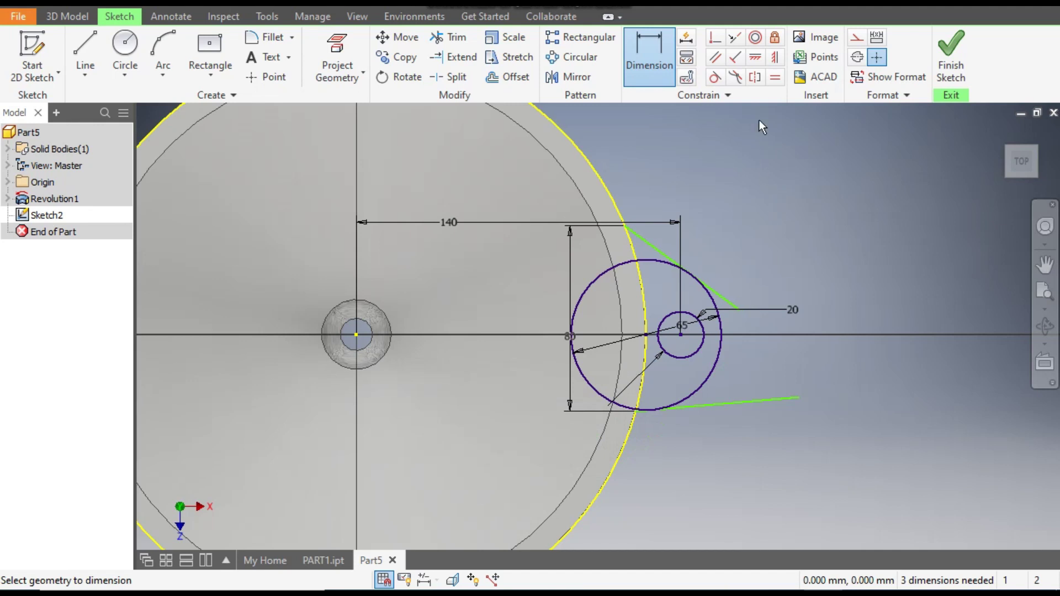
# Step: Try to make the lower slanted line tangent to the funnel's outer rim circle
pyautogui.click(716, 79)
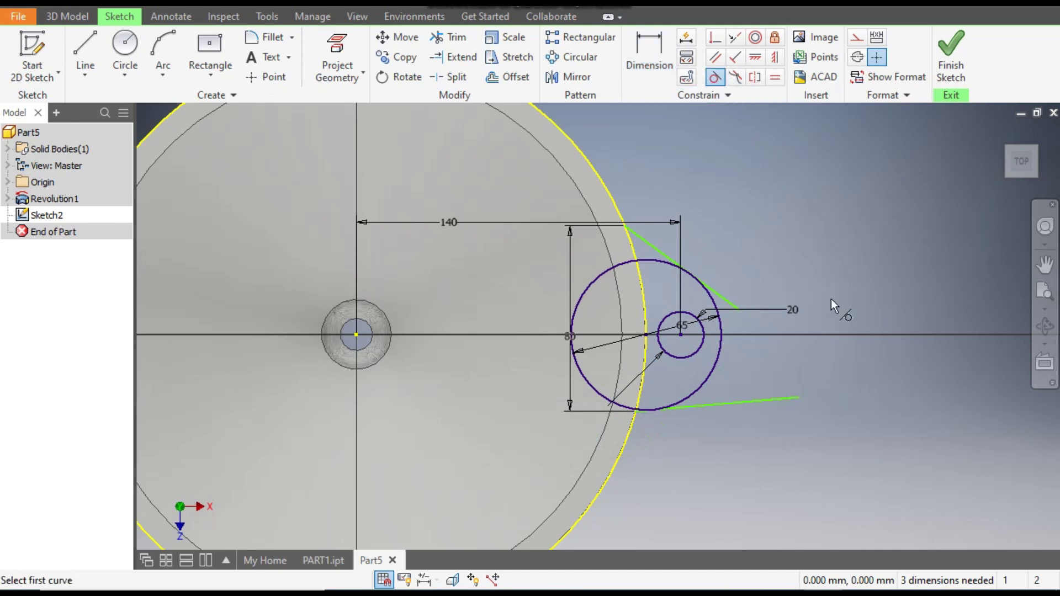
pyautogui.click(749, 403)
pyautogui.click(626, 449)
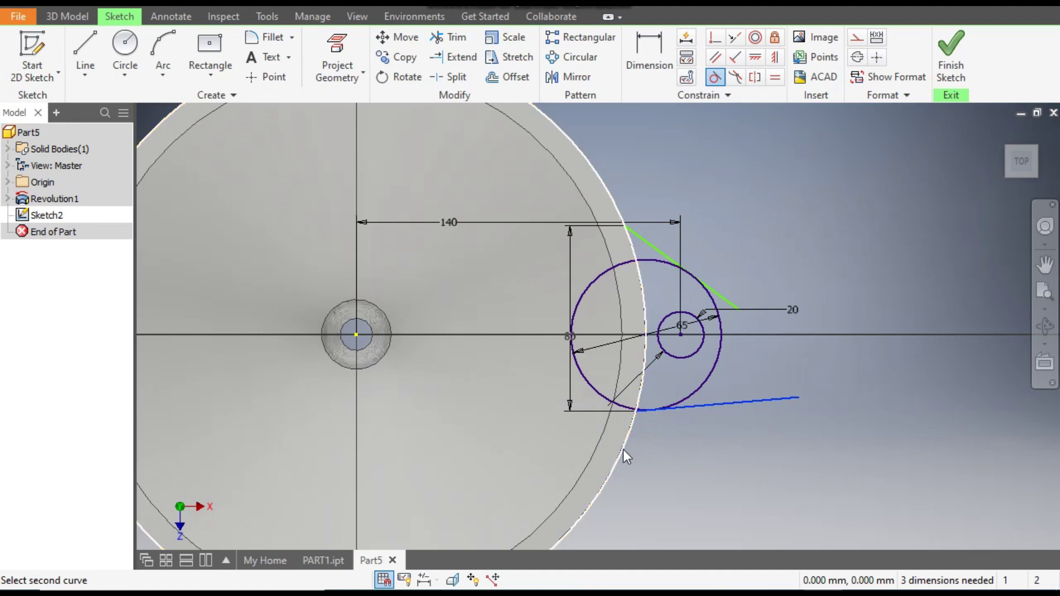
pyautogui.click(355, 145)
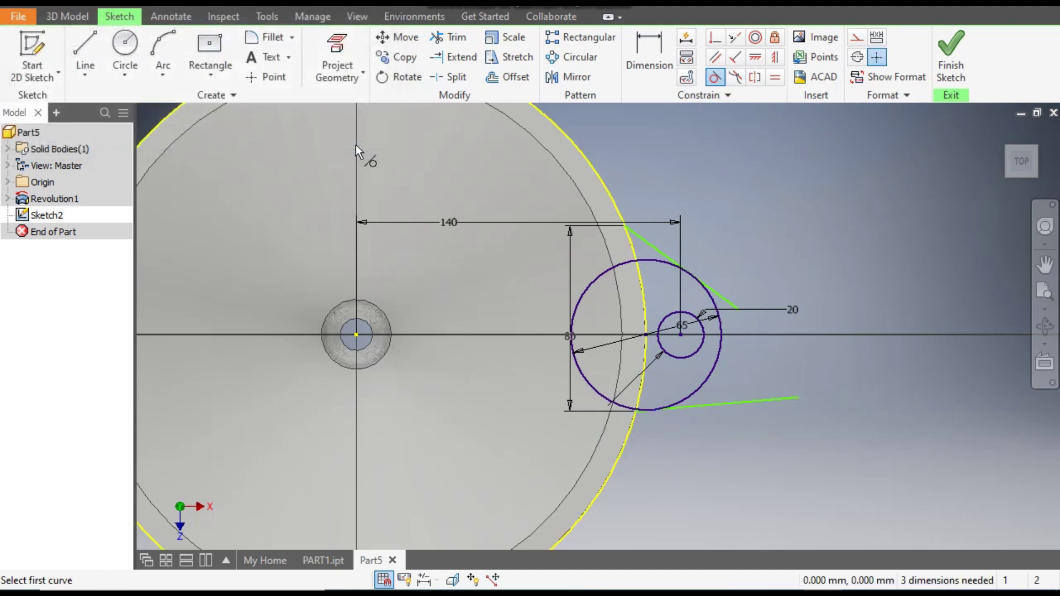
pyautogui.press('Escape')
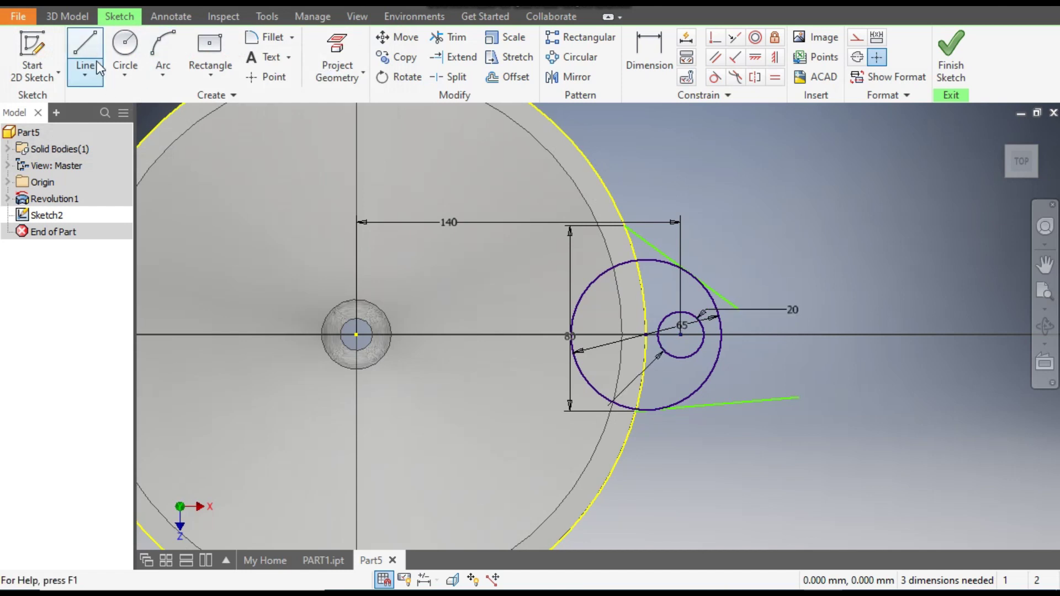
# Step: Draw a line from the 20 mm circle's centre to the funnel's centre and convert it to construction geometry
pyautogui.click(85, 48)
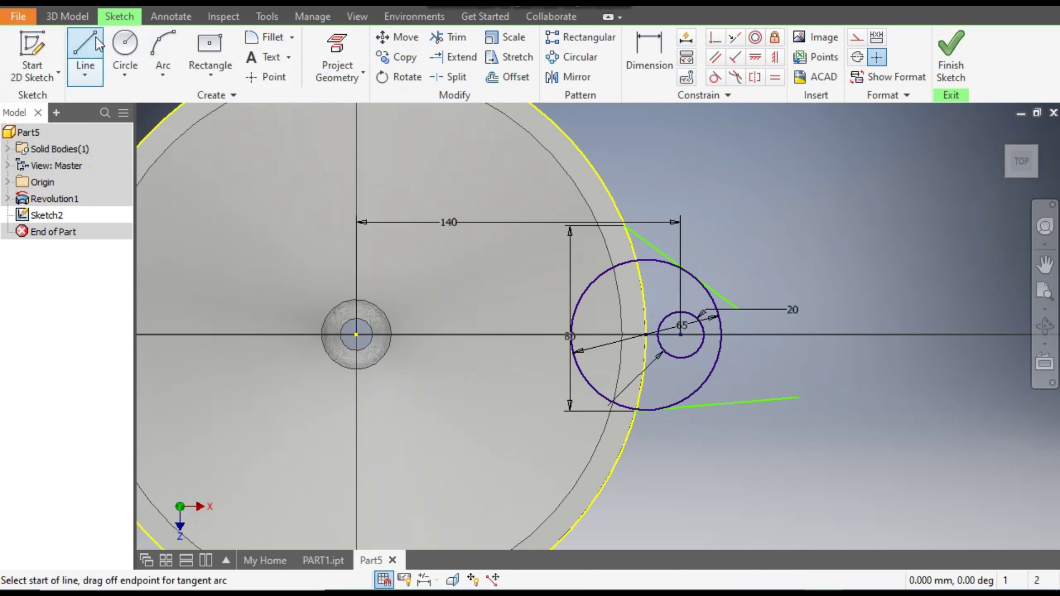
pyautogui.click(681, 334)
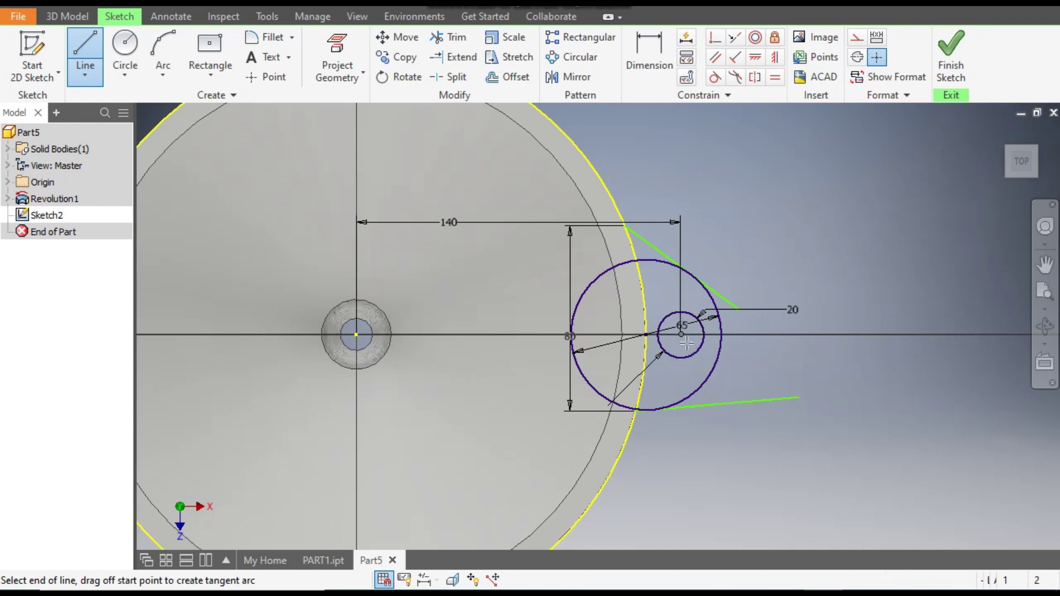
pyautogui.click(356, 335)
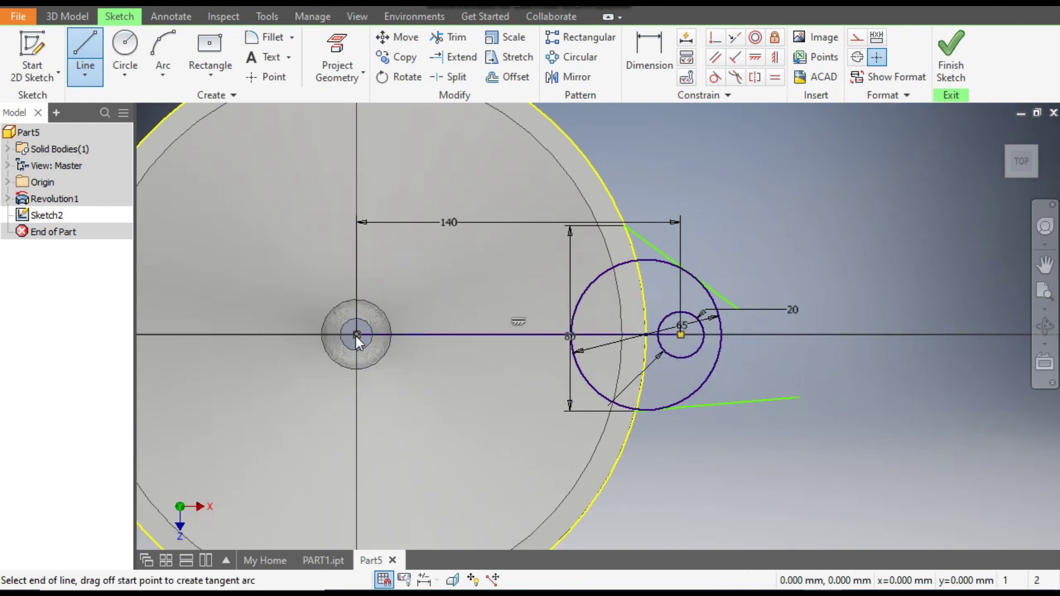
pyautogui.press('Escape')
pyautogui.click(435, 340)
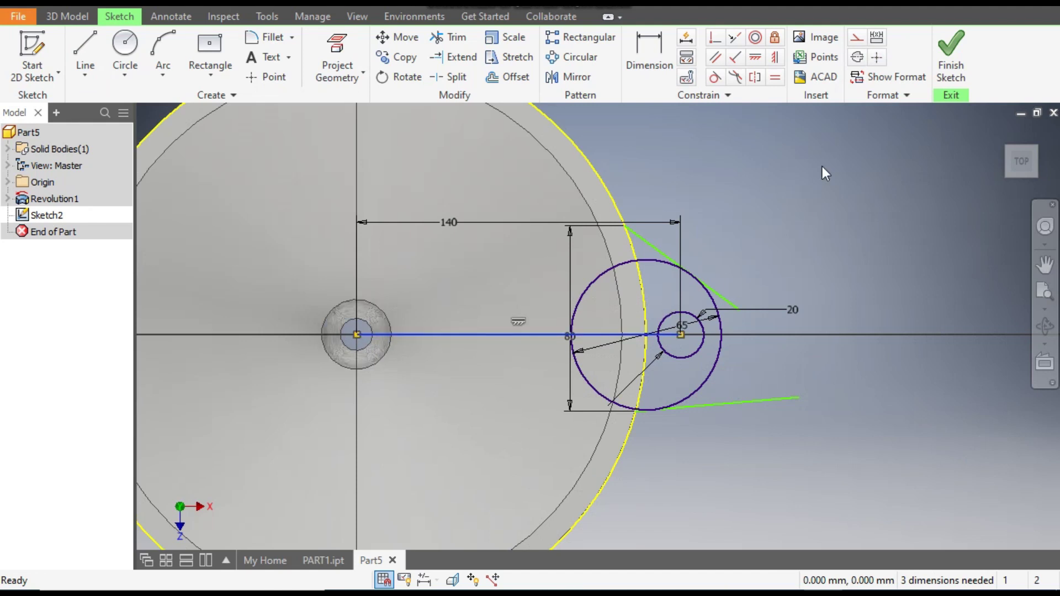
pyautogui.click(856, 40)
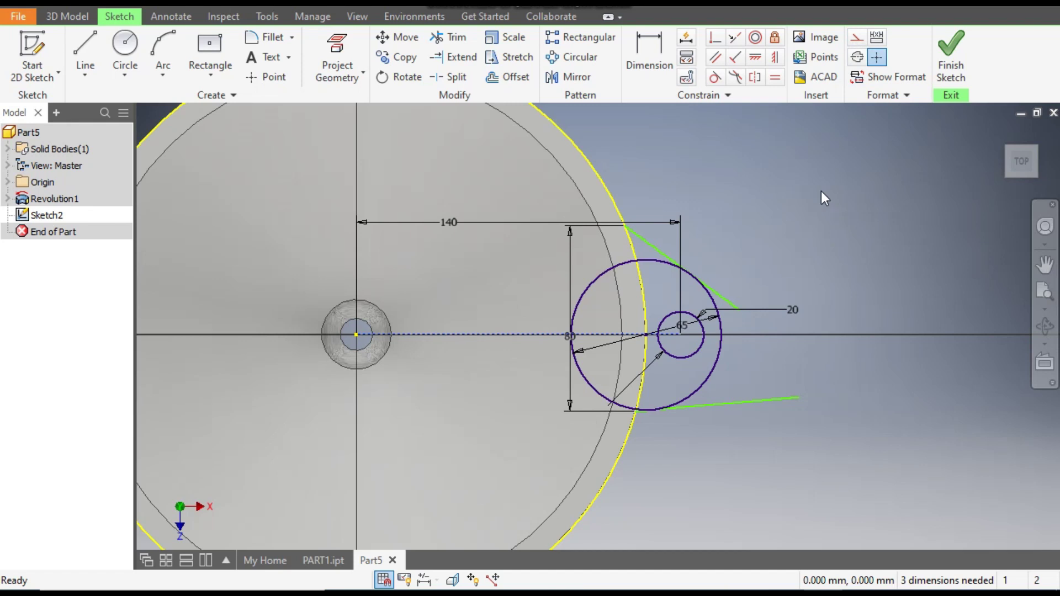
# Step: Make the upper and lower slanted lines symmetric about the horizontal construction line
pyautogui.click(756, 79)
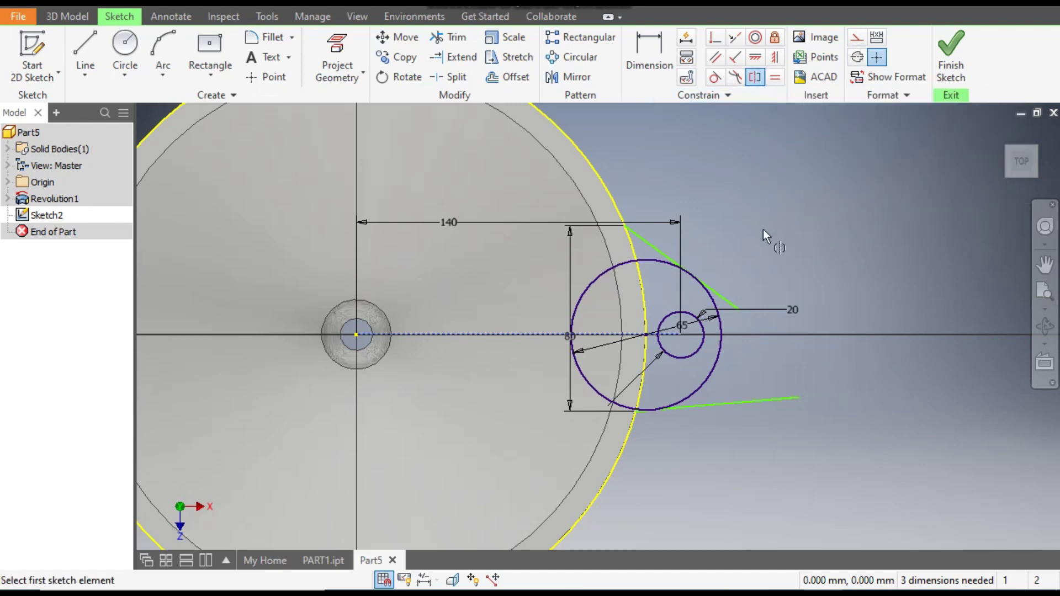
pyautogui.click(732, 300)
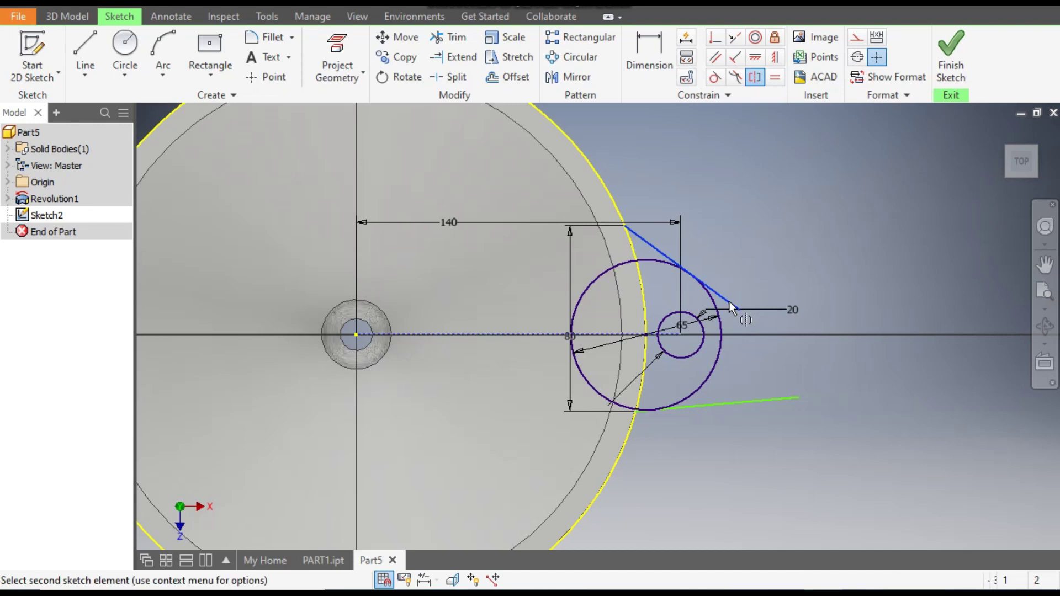
pyautogui.click(771, 399)
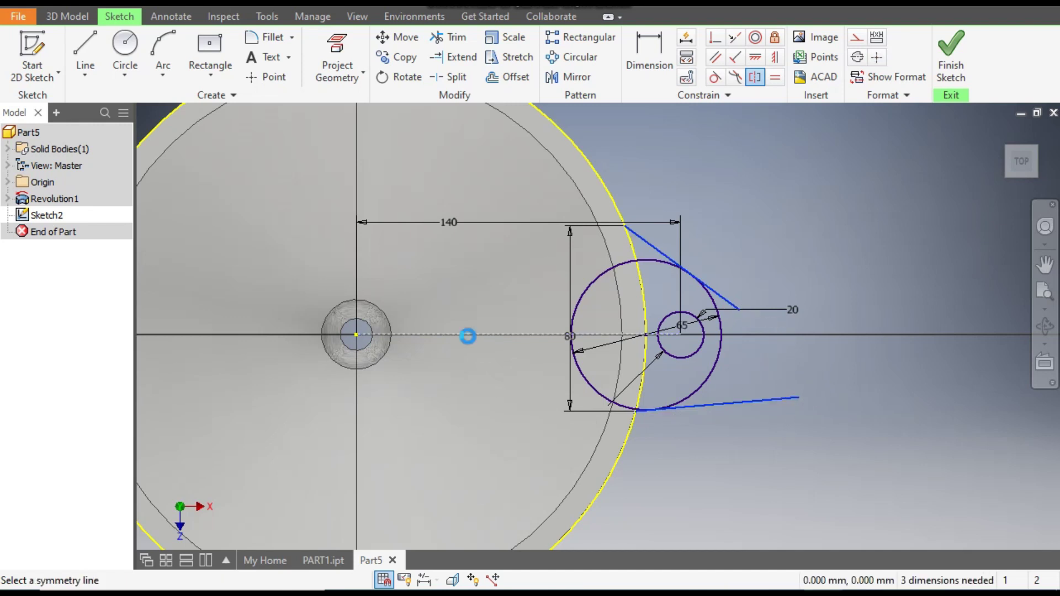
pyautogui.click(468, 335)
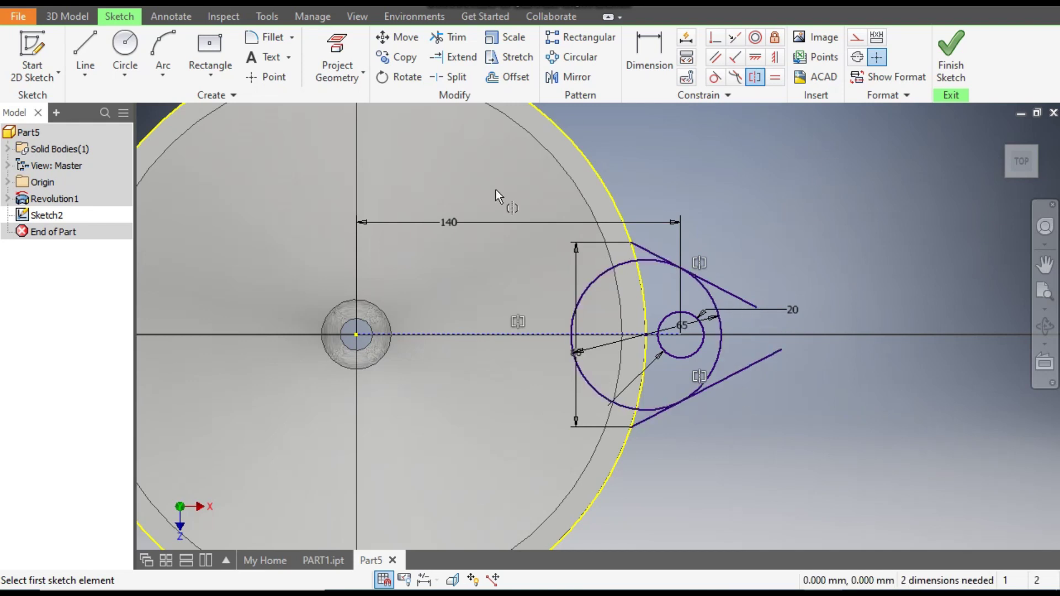
# Step: Trim the slanted lines' ends beyond the 65 mm circle and the circle's portion on the funnel side between the tangent points
pyautogui.click(450, 37)
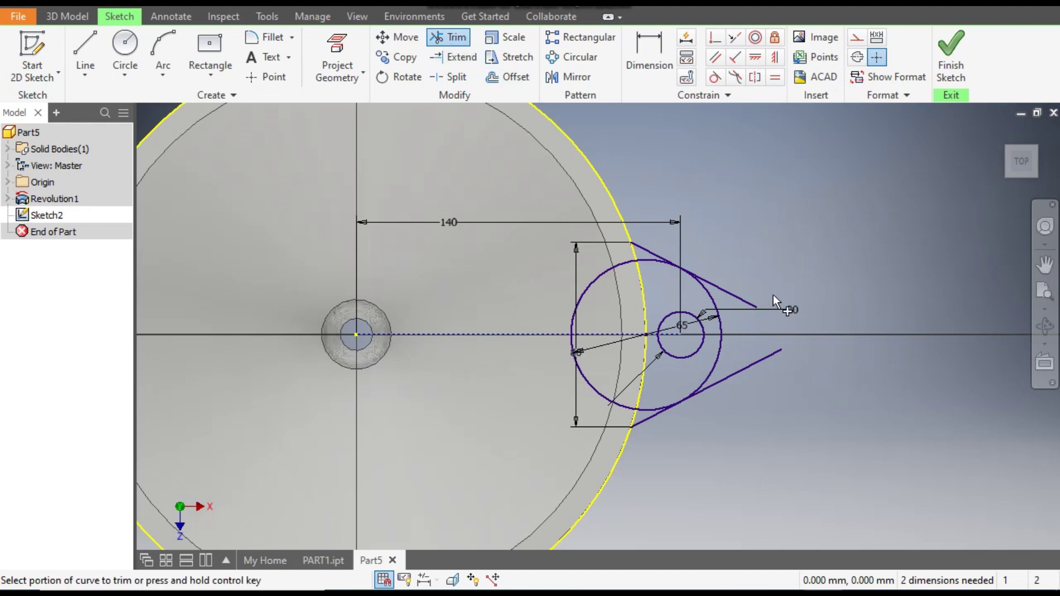
pyautogui.click(750, 304)
pyautogui.click(771, 355)
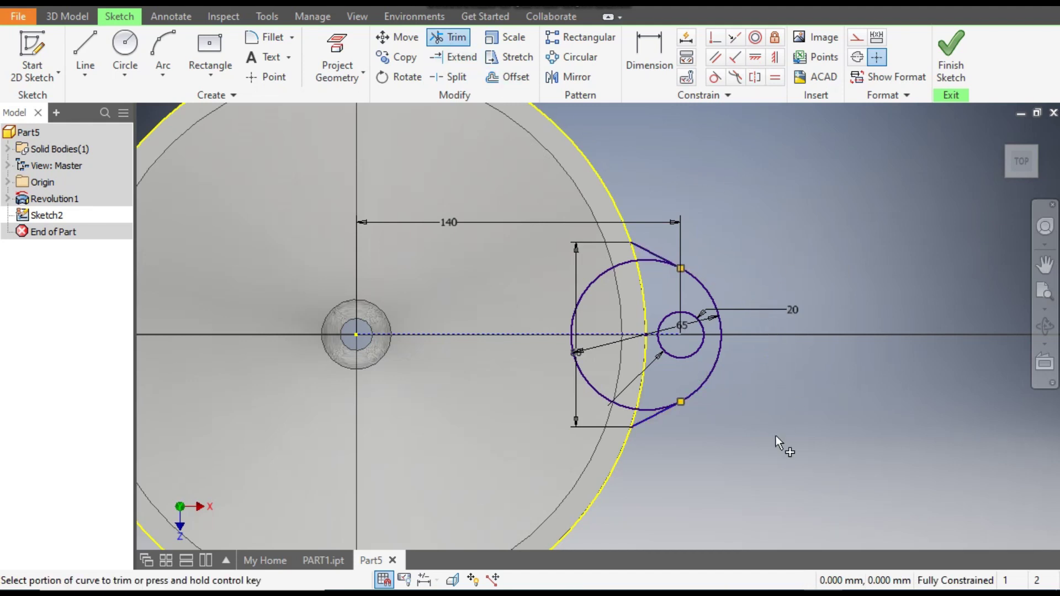
pyautogui.click(590, 388)
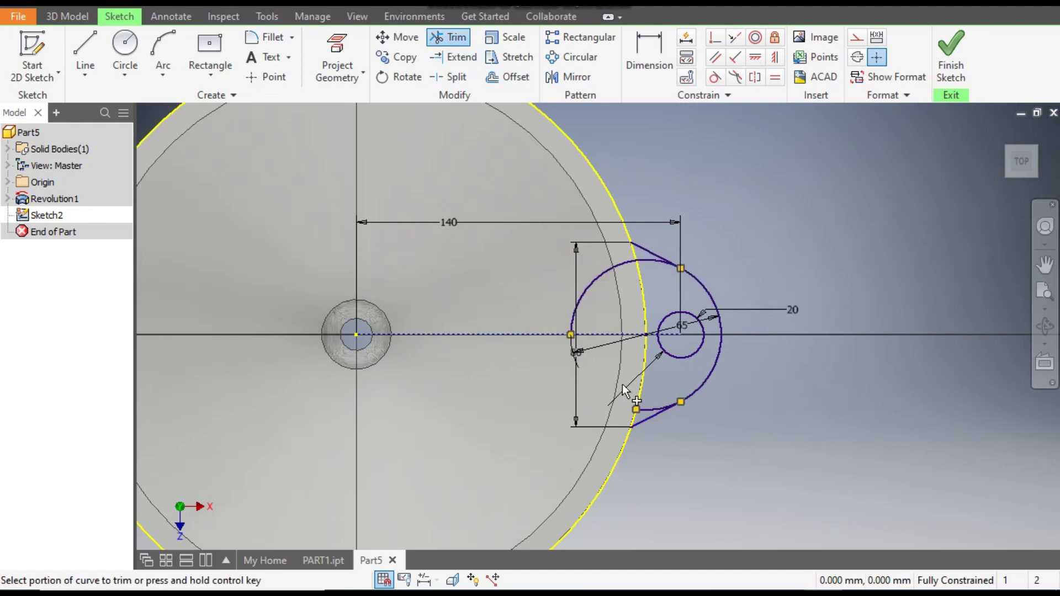
pyautogui.click(588, 290)
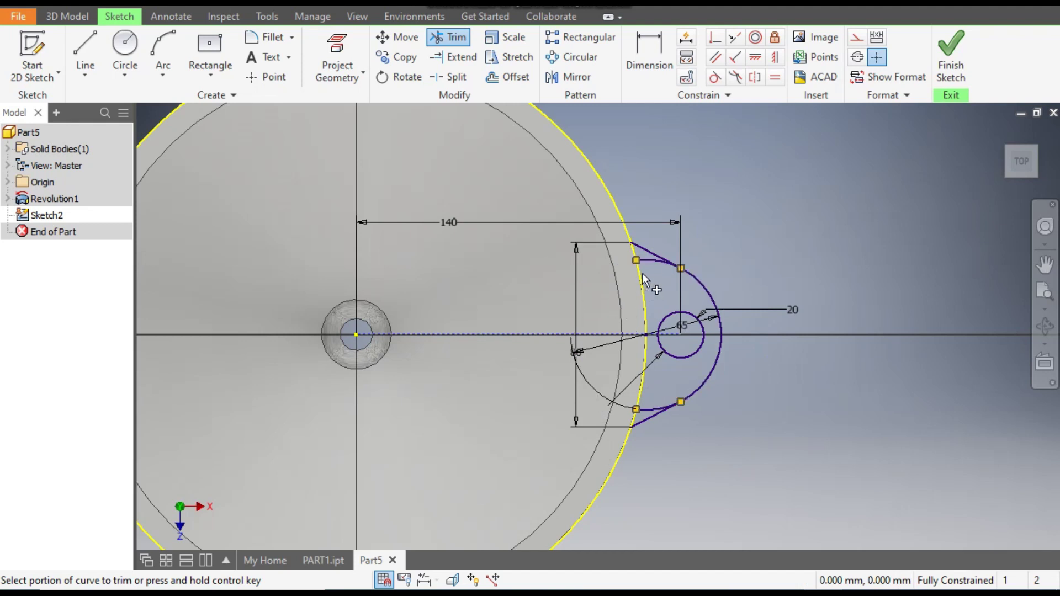
pyautogui.scroll(1, 641, 263)
pyautogui.click(650, 257)
pyautogui.scroll(-1, 654, 266)
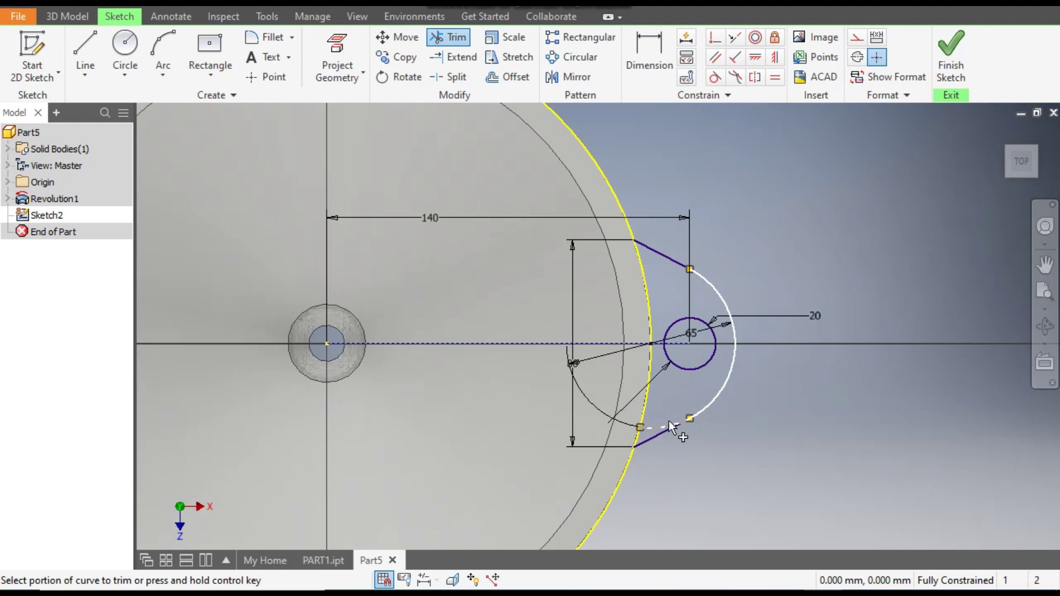
pyautogui.click(669, 424)
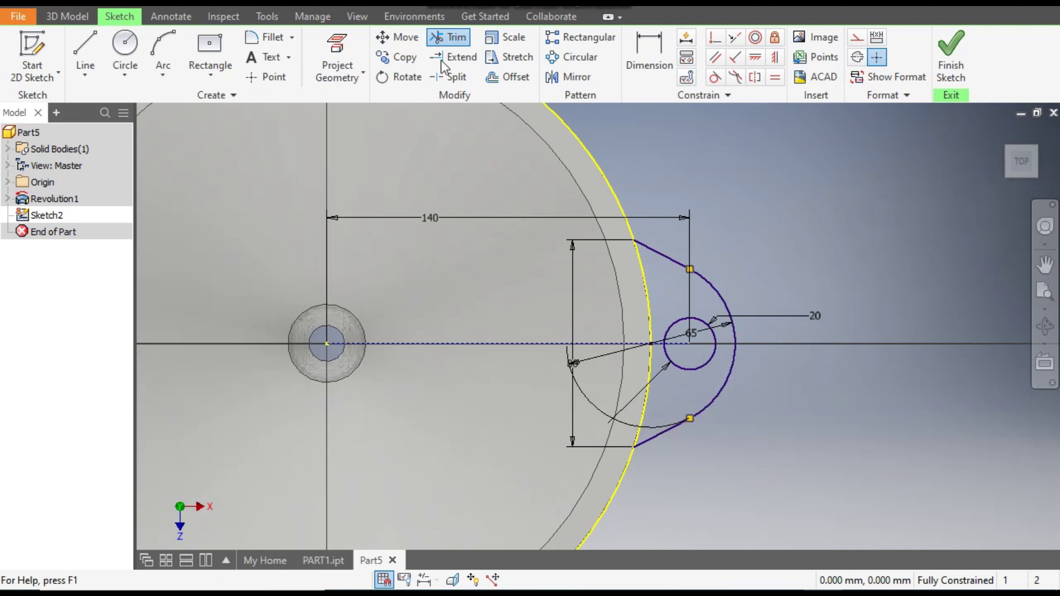
# Step: Close the tab profile with a three-point arc along the rim between the slanted lines' ends, and finish the sketch
pyautogui.click(164, 79)
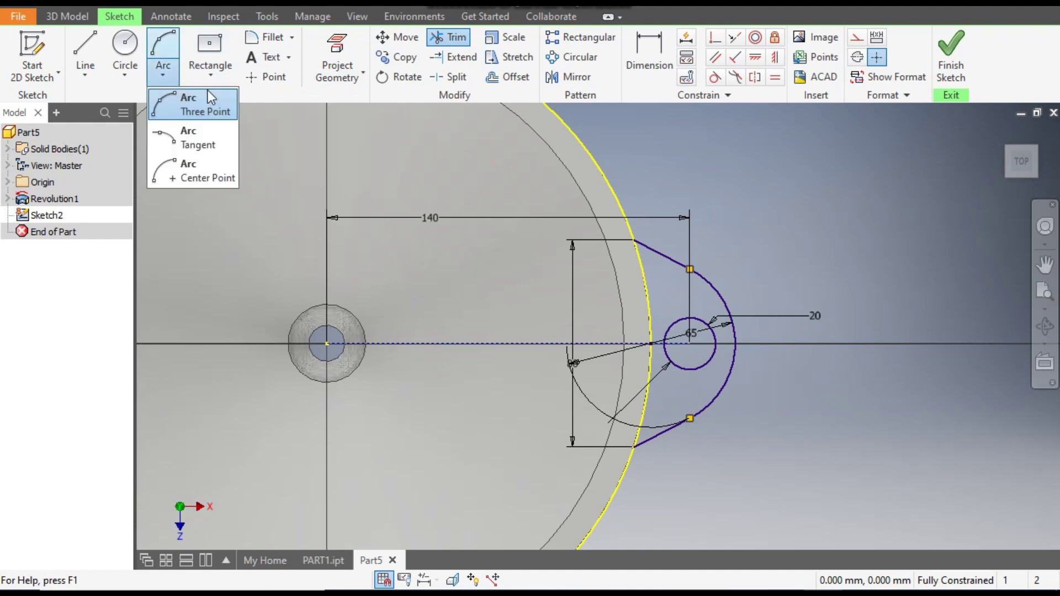
pyautogui.click(210, 110)
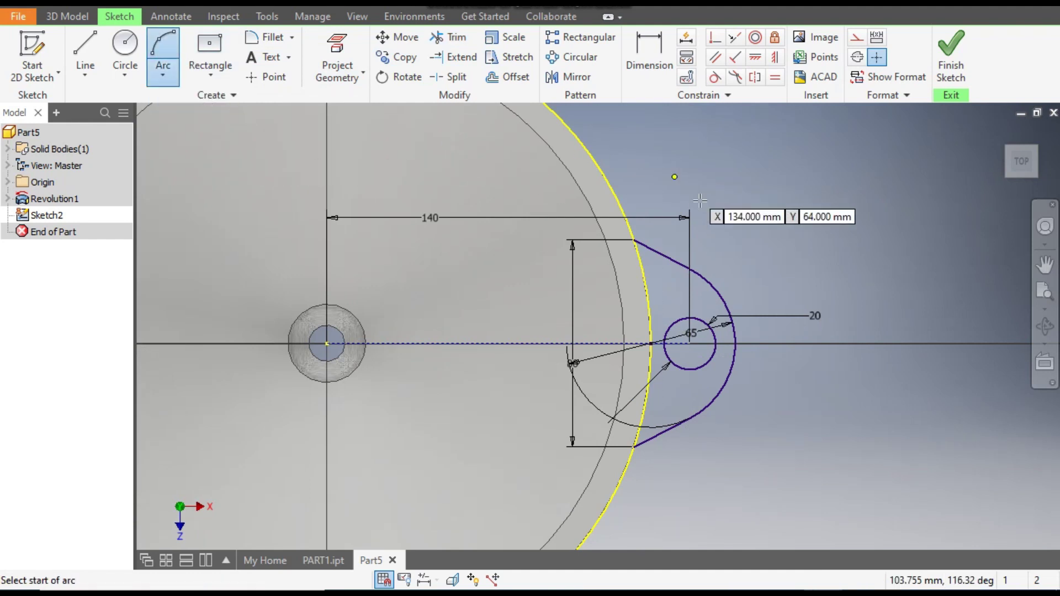
pyautogui.click(635, 239)
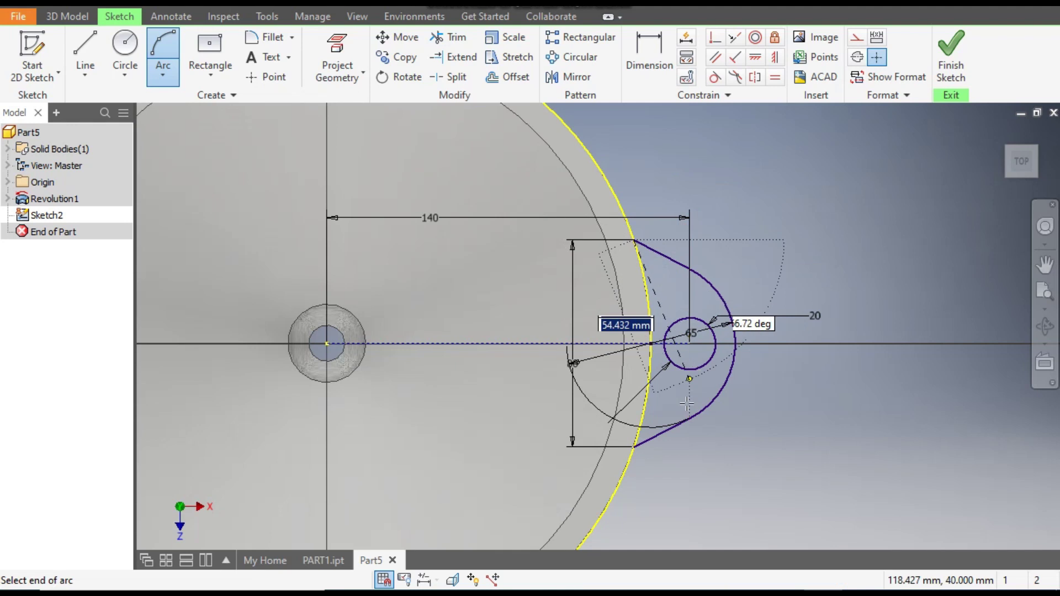
pyautogui.click(634, 446)
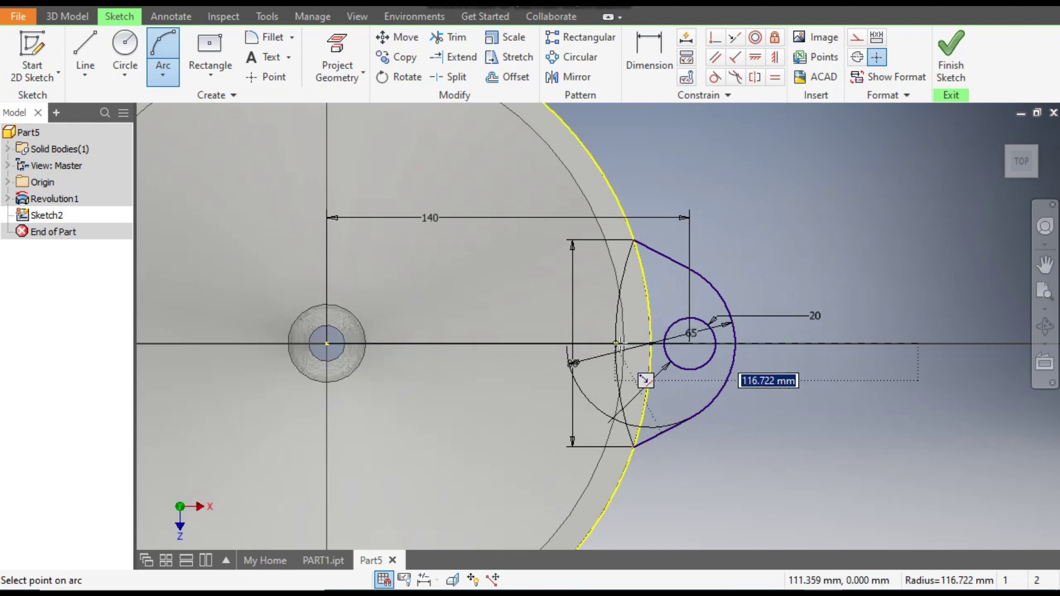
pyautogui.click(650, 337)
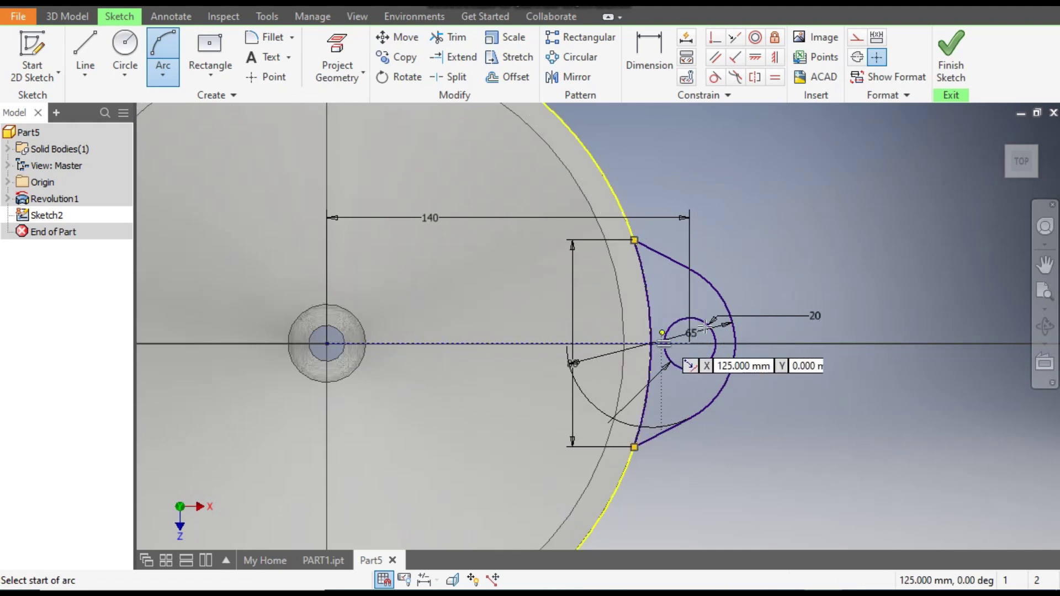
pyautogui.scroll(3, 809, 265)
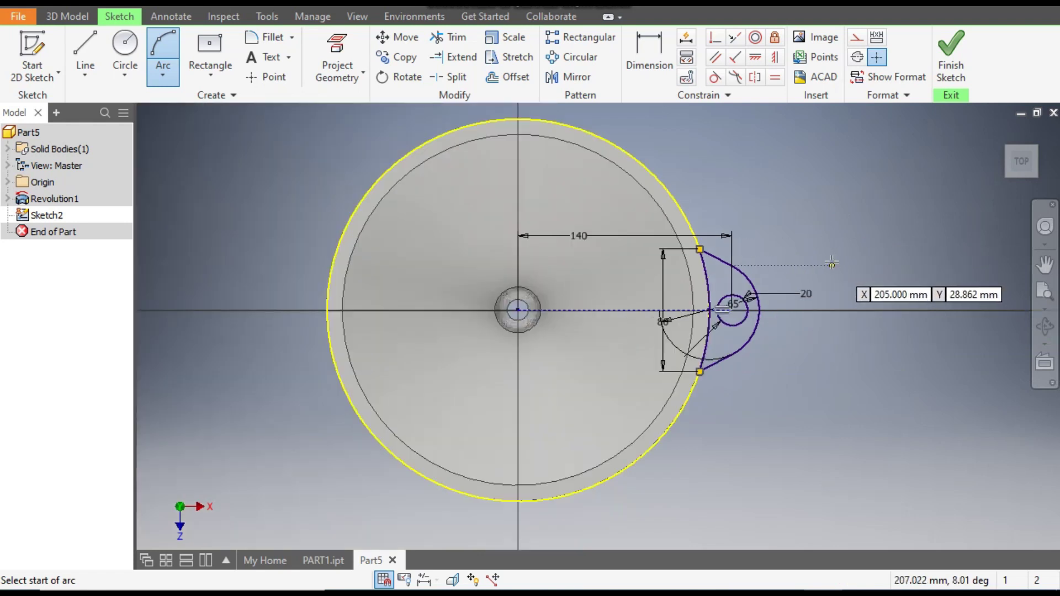
pyautogui.click(951, 55)
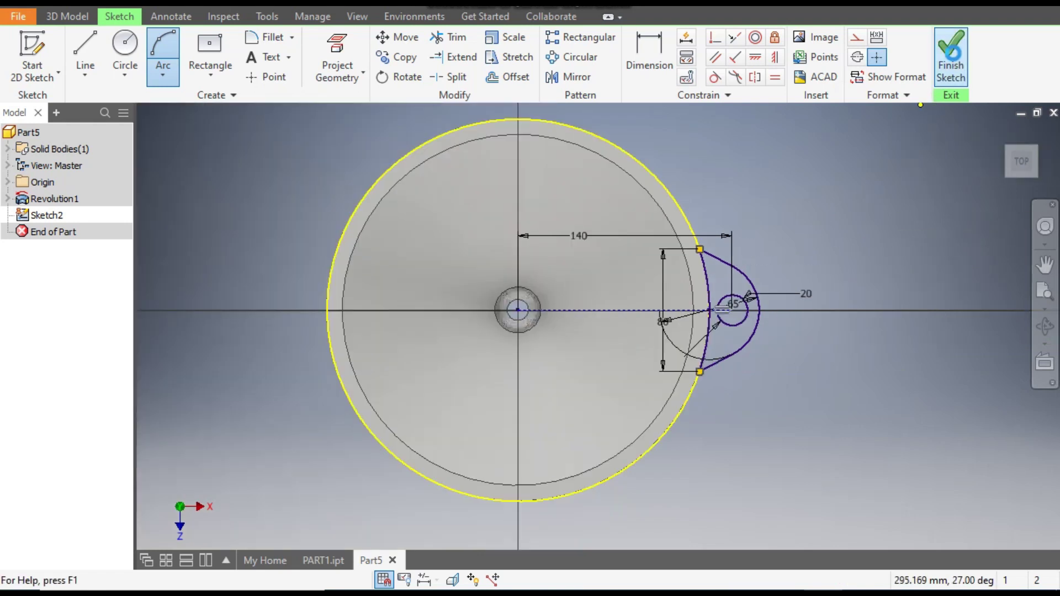
# Step: Extrude the tab profile around the 20 mm hole 5 mm downward, joined to the funnel
pyautogui.click(1001, 135)
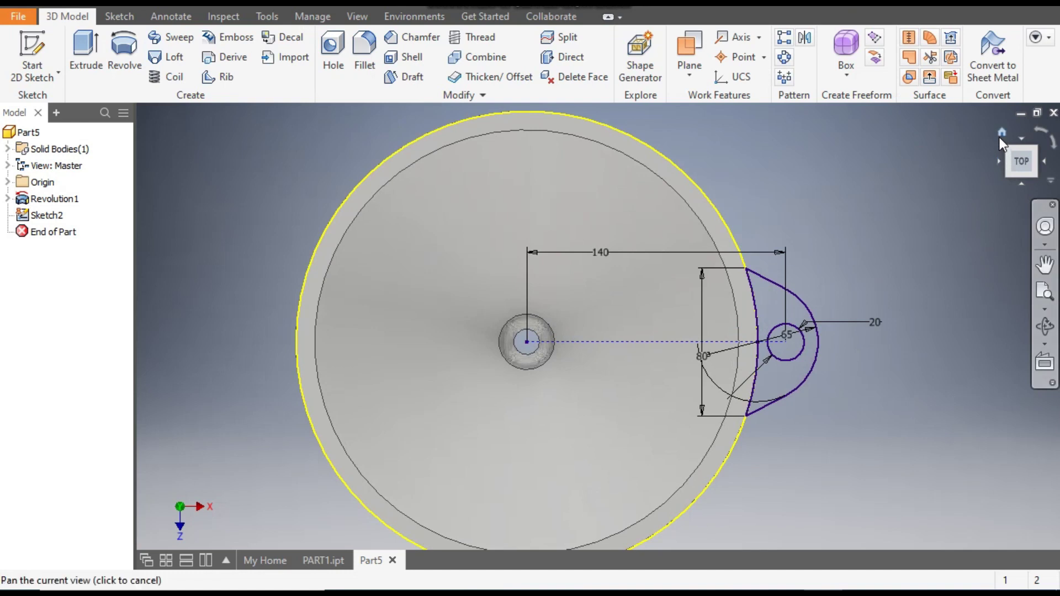
pyautogui.scroll(5, 680, 300)
pyautogui.moveTo(628, 294); pyautogui.dragTo(597, 394, button='middle')
pyautogui.click(103, 74)
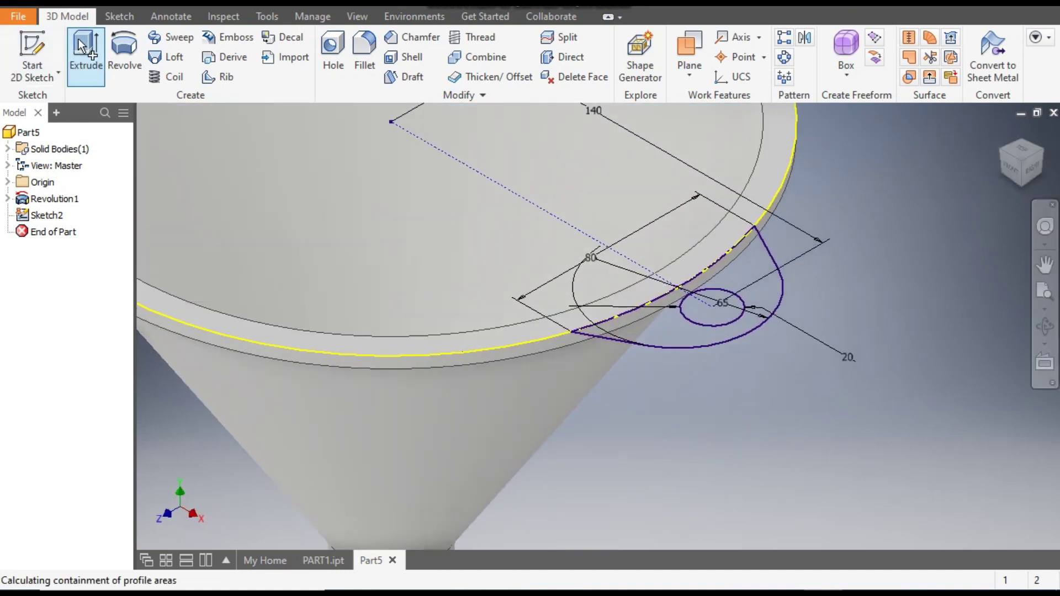
pyautogui.click(751, 264)
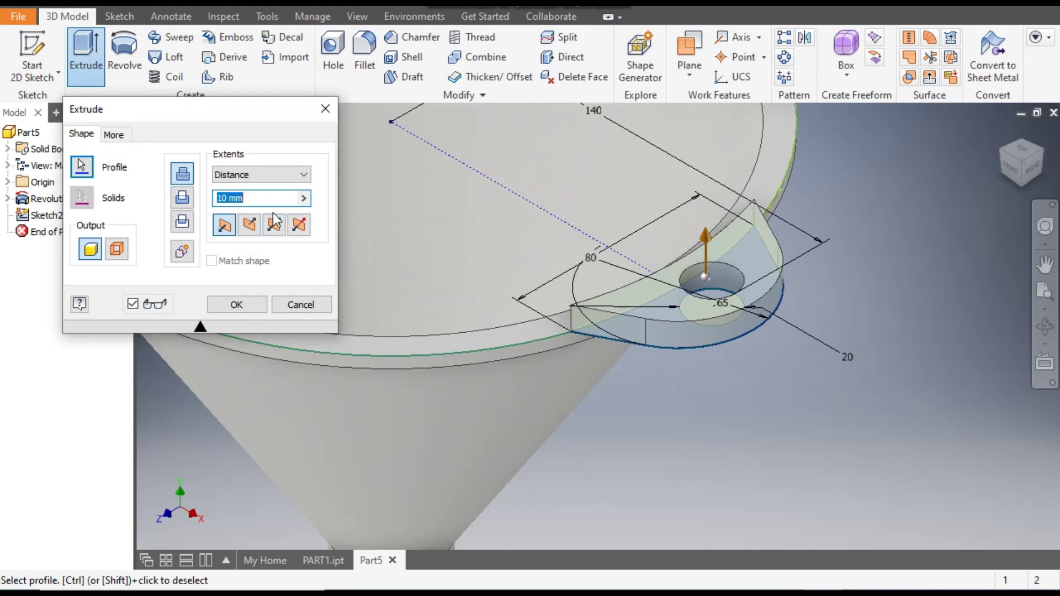
pyautogui.write('5')
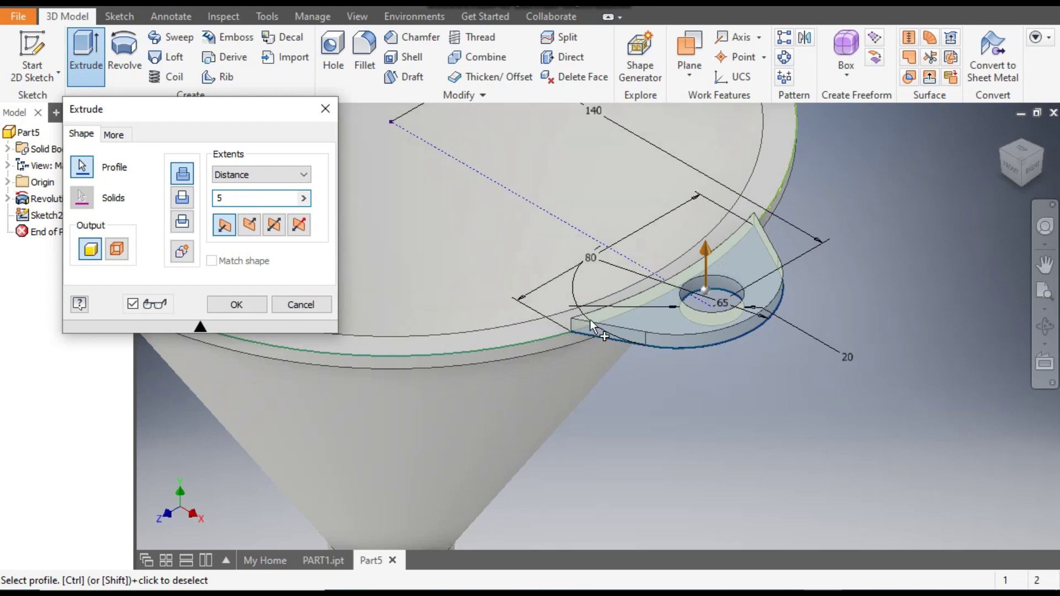
pyautogui.scroll(2, 589, 320)
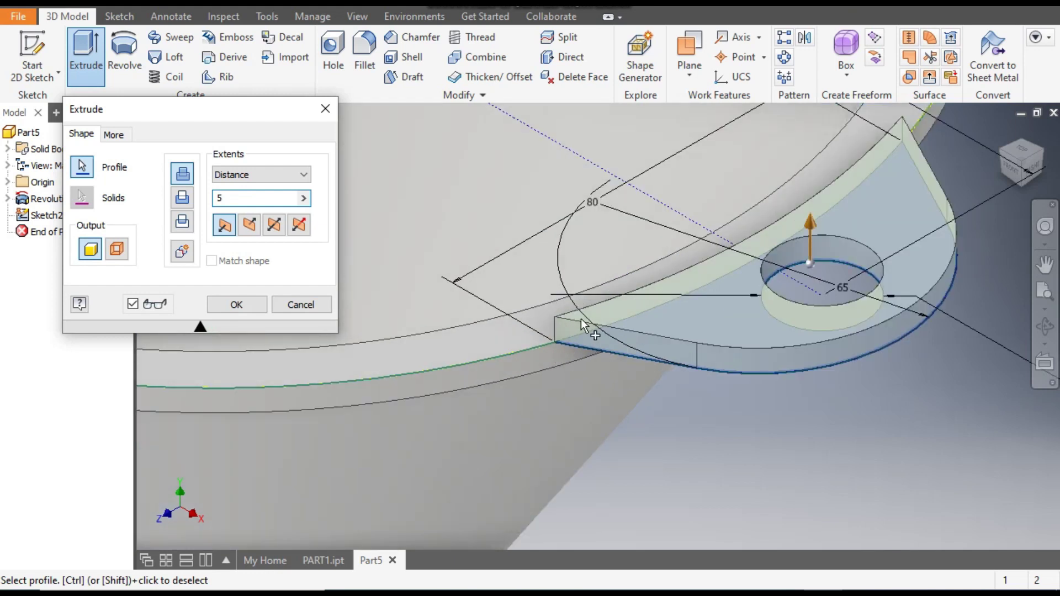
pyautogui.click(249, 227)
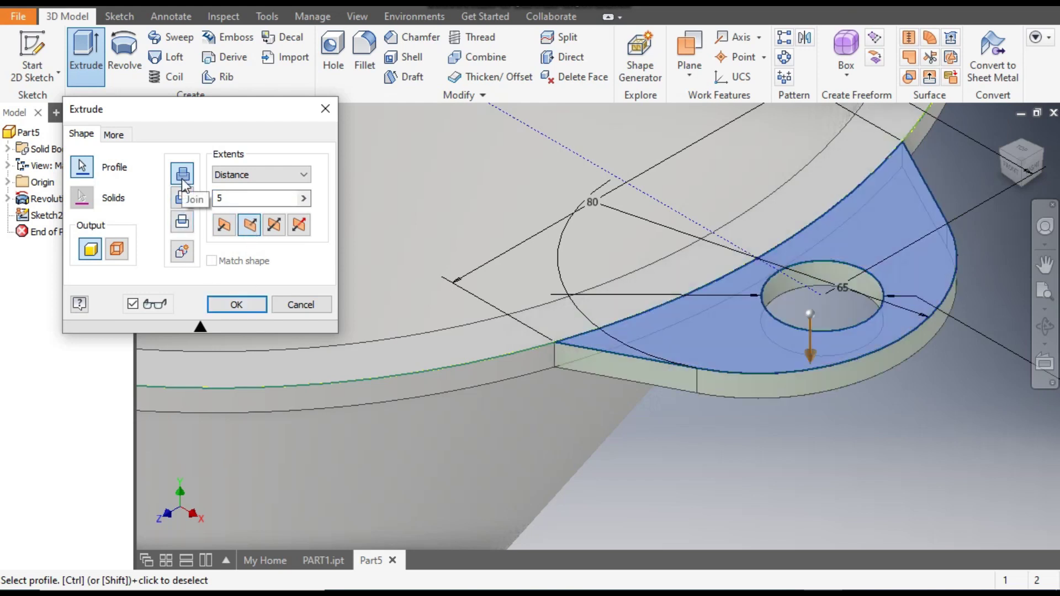
pyautogui.click(233, 307)
pyautogui.press('F6')
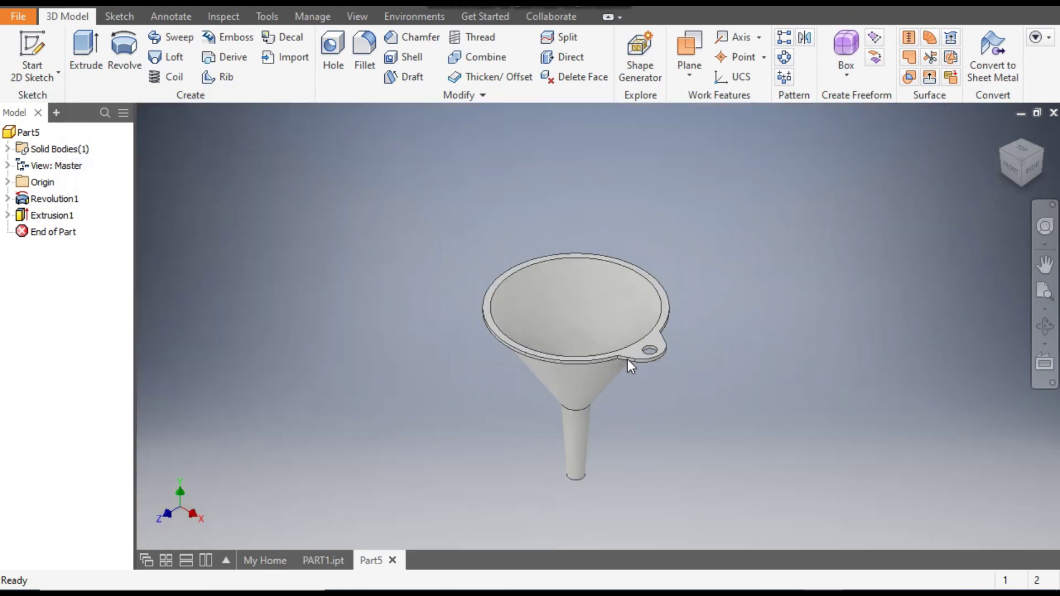
# Step: Start a new sketch on the XY origin plane, viewed from the front
pyautogui.scroll(3, 627, 359)
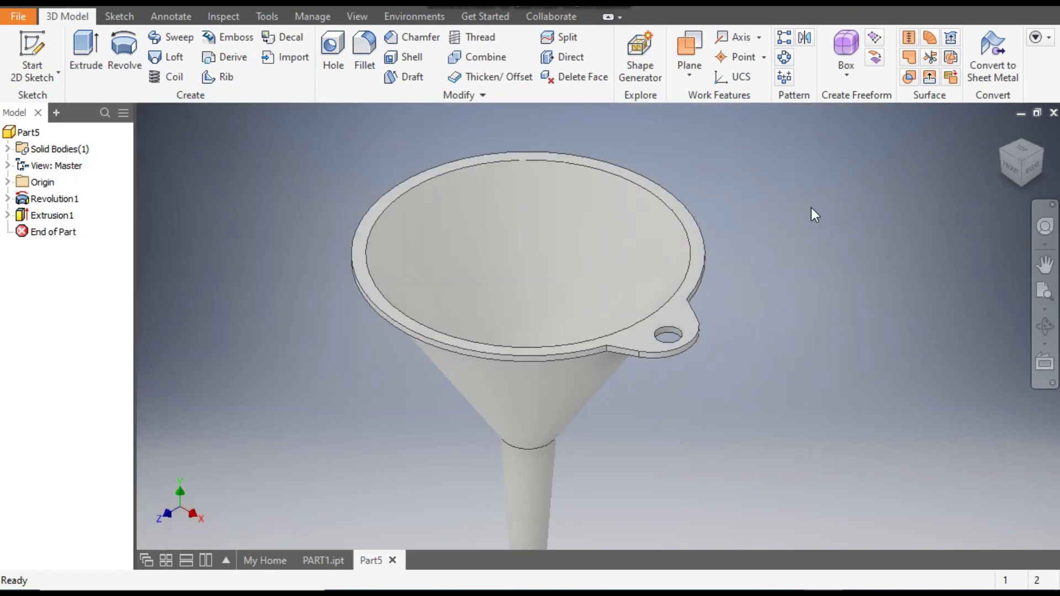
pyautogui.press('F2')
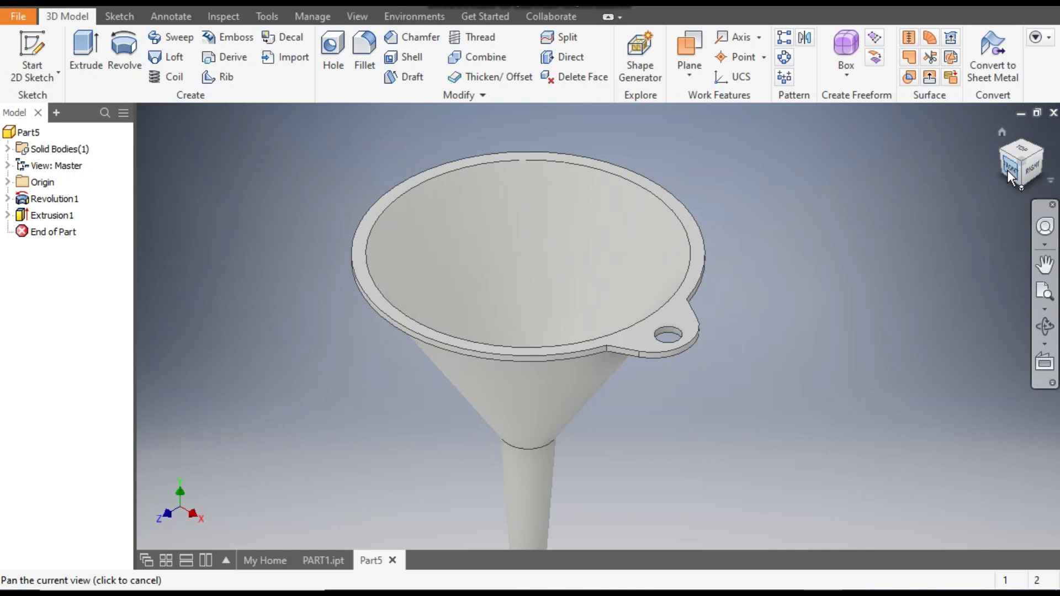
pyautogui.click(1007, 171)
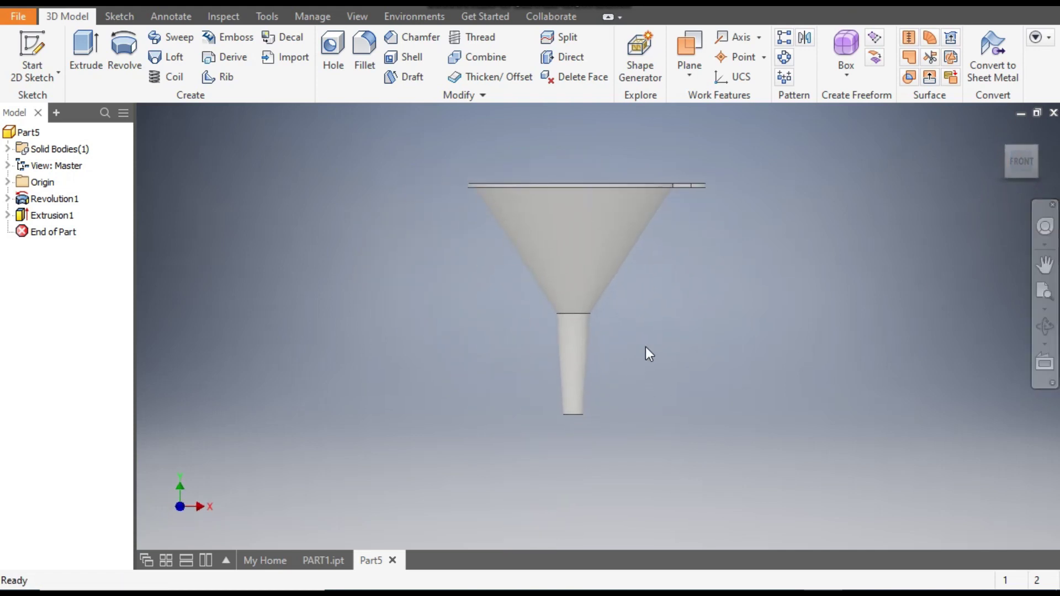
pyautogui.click(8, 183)
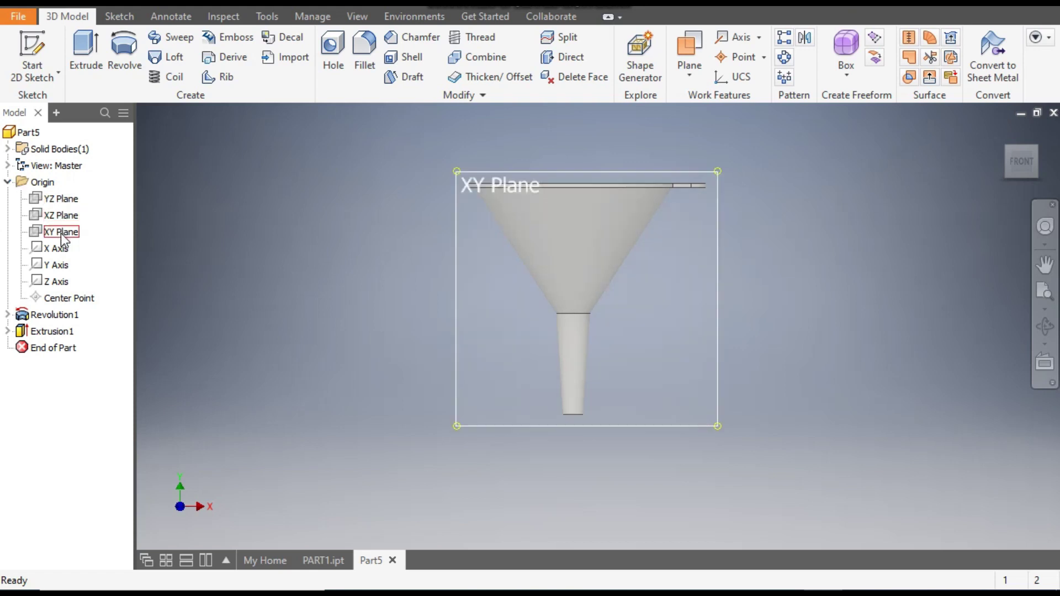
pyautogui.click(62, 233)
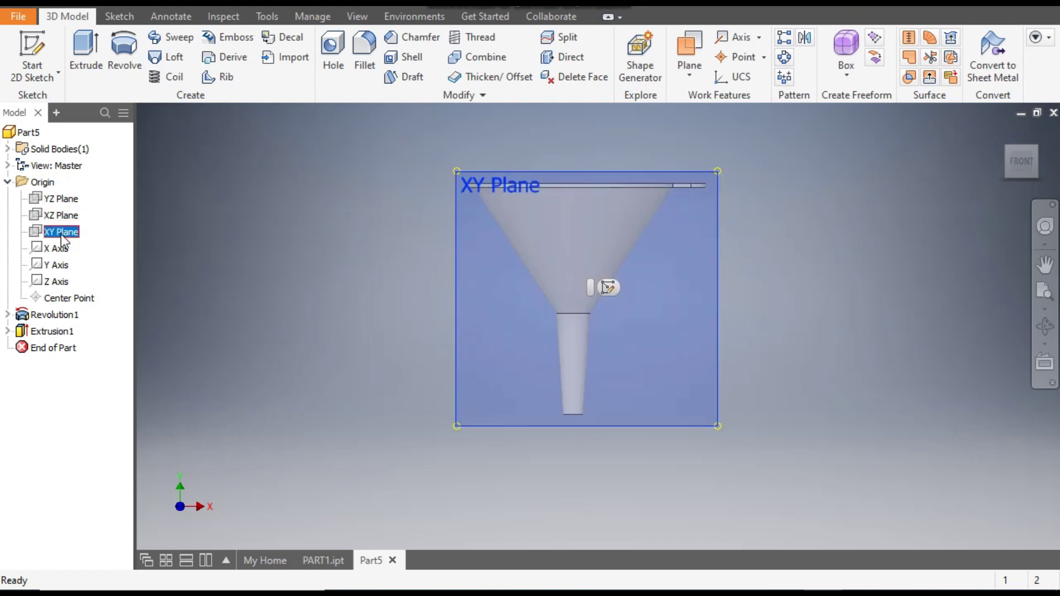
pyautogui.click(608, 288)
pyautogui.moveTo(611, 329)
pyautogui.mouseDown(button='middle')
pyautogui.moveTo(644, 324)
pyautogui.moveTo(626, 394)
pyautogui.mouseUp(button='middle')
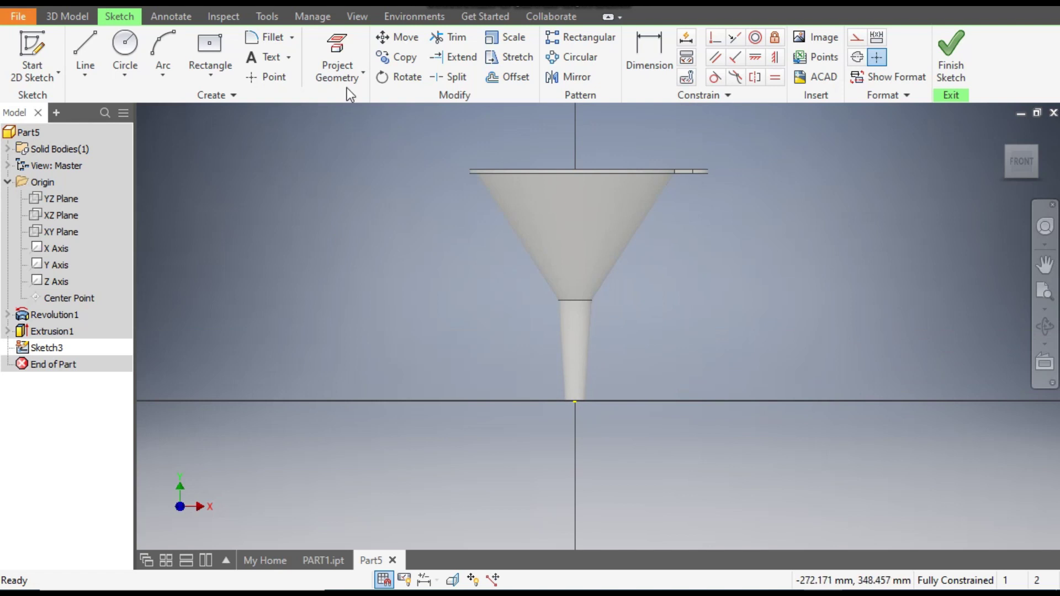
# Step: Change the model's visual style to Wireframe
pyautogui.click(357, 17)
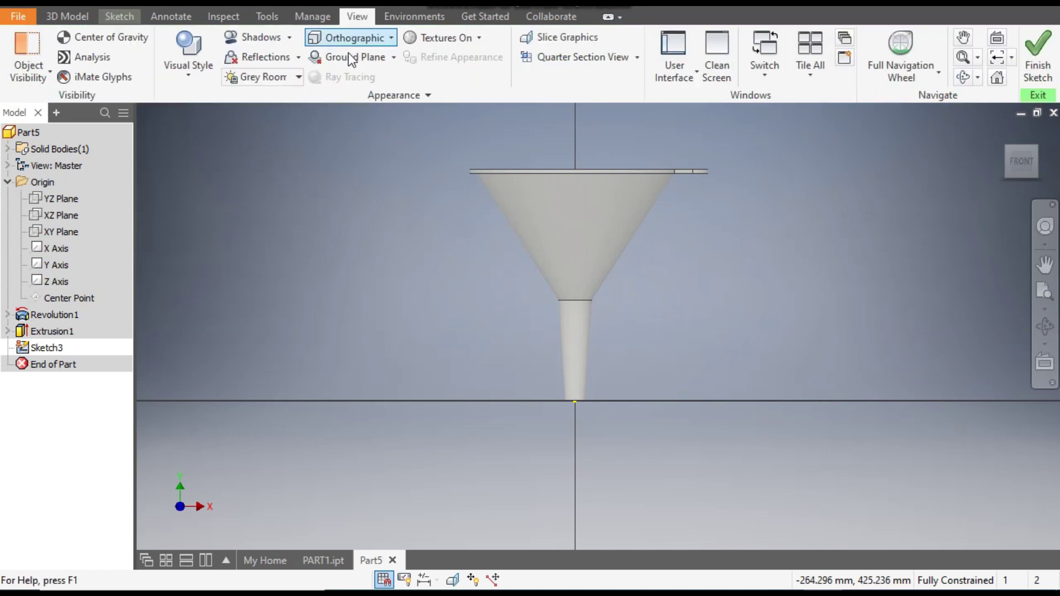
pyautogui.click(191, 74)
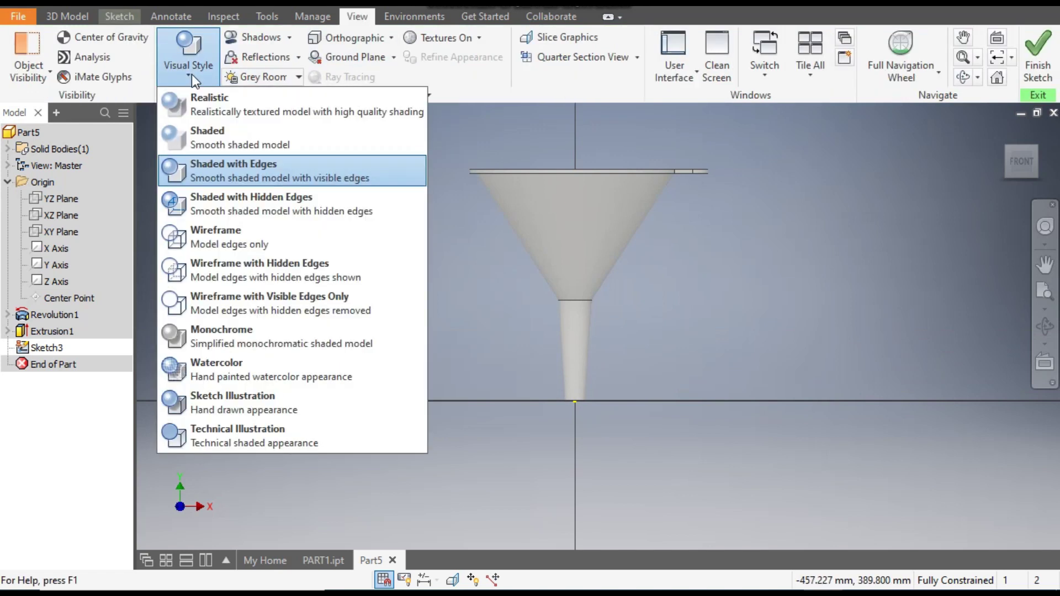
pyautogui.click(259, 237)
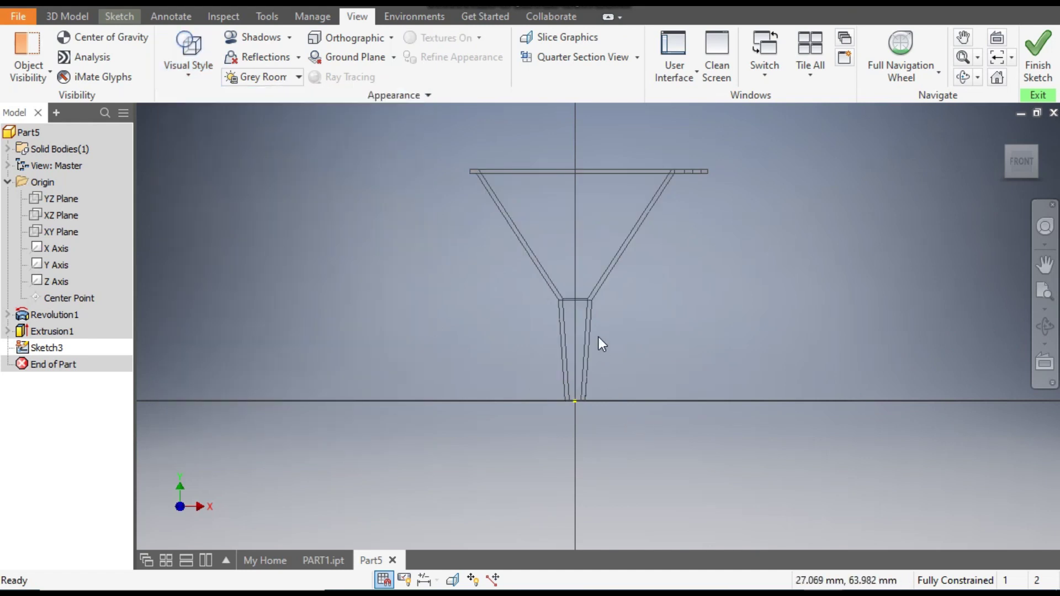
# Step: Draw a slanted line from the spout's lower-left outer corner to its right outer edge, about 24 mm above the bottom
pyautogui.scroll(3, 433, 217)
pyautogui.scroll(-2, 422, 171)
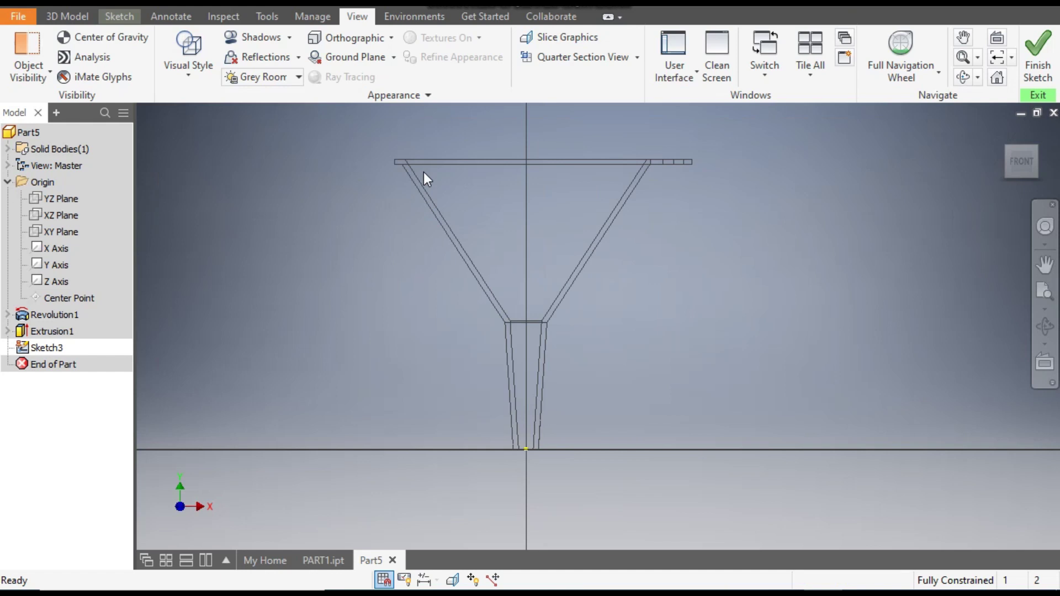
pyautogui.scroll(2, 523, 449)
pyautogui.scroll(5, 530, 448)
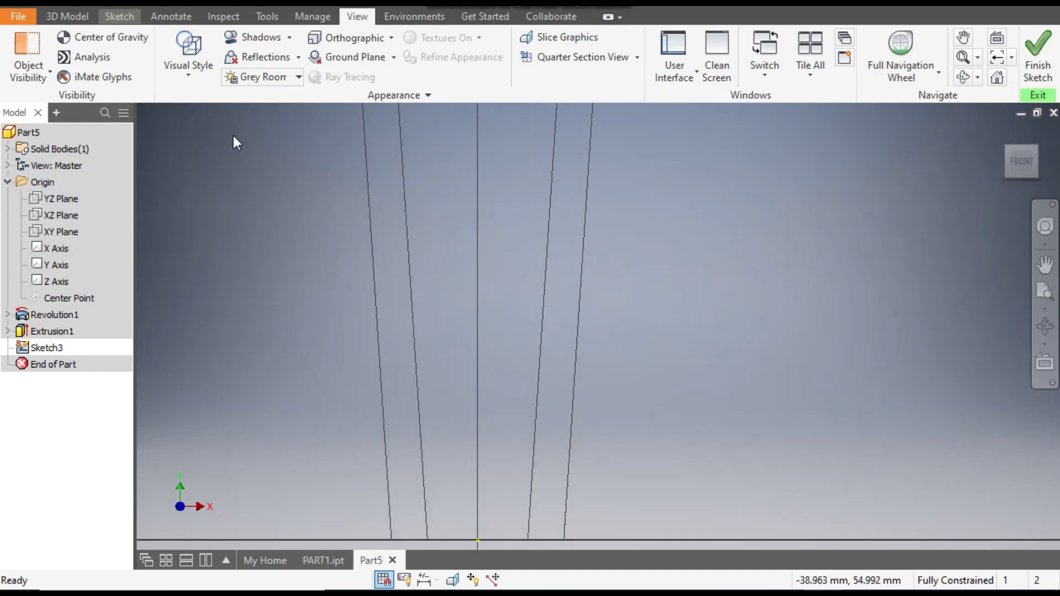
pyautogui.click(123, 16)
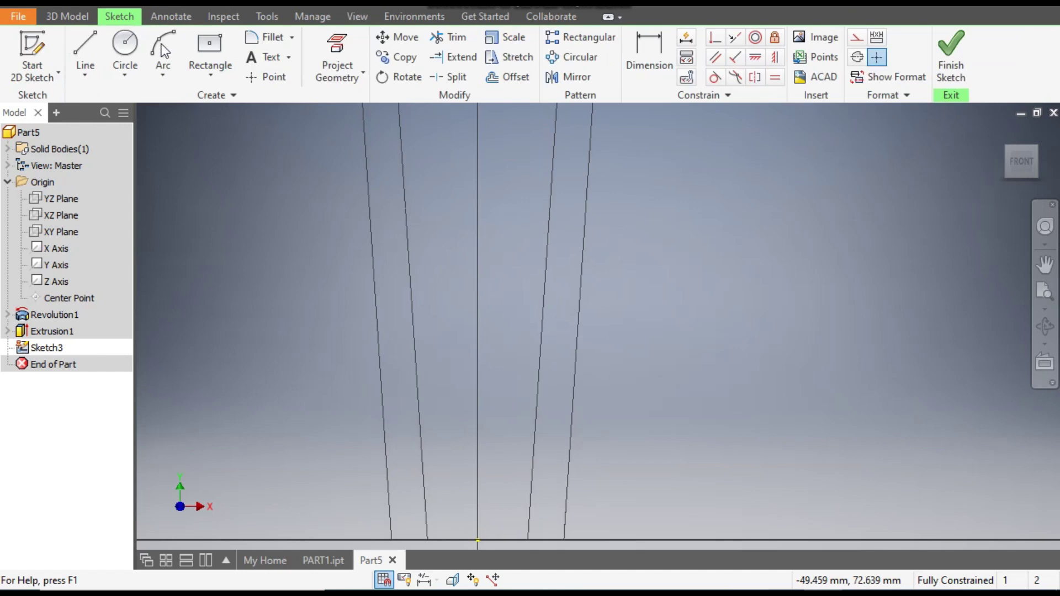
pyautogui.moveTo(603, 361); pyautogui.dragTo(610, 326, button='middle')
pyautogui.click(85, 41)
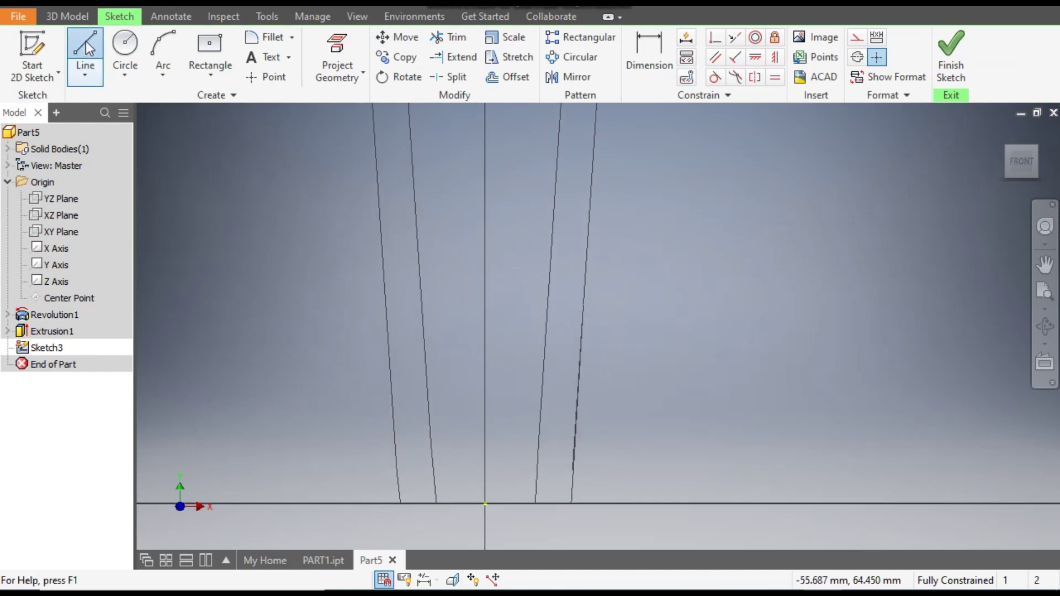
pyautogui.click(400, 502)
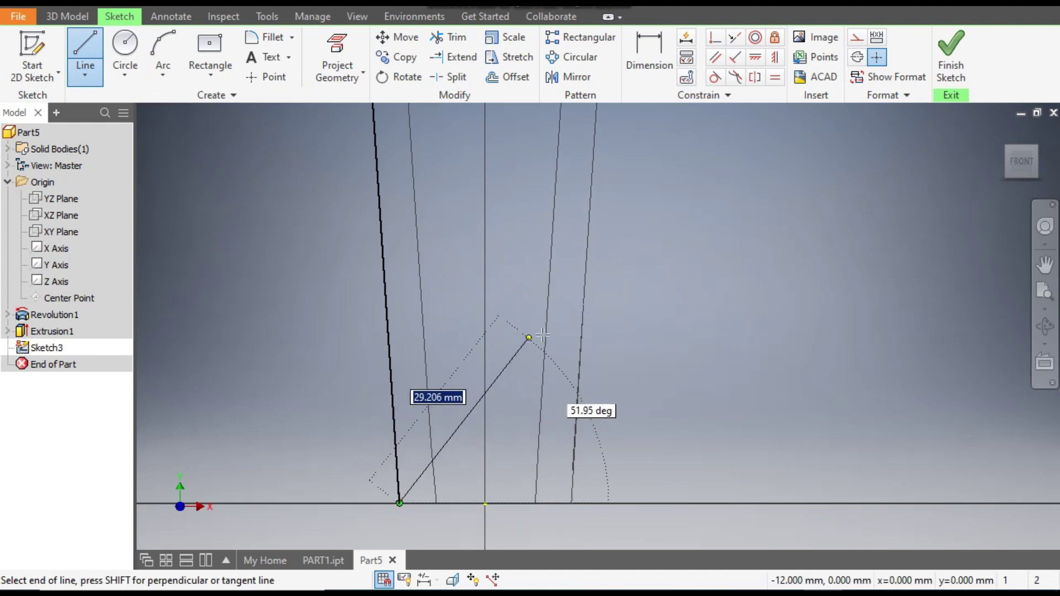
pyautogui.click(583, 330)
pyautogui.click(583, 330)
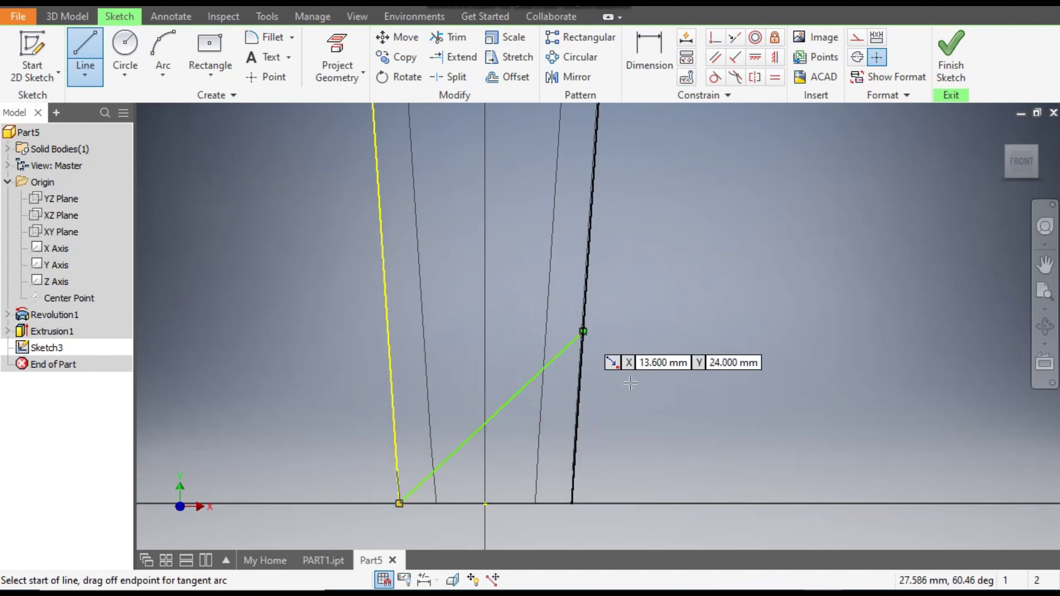
# Step: Close the triangle with a line along the spout's right outer edge and a horizontal base line across the spout's bottom
pyautogui.click(572, 503)
pyautogui.click(582, 332)
pyautogui.press('Escape')
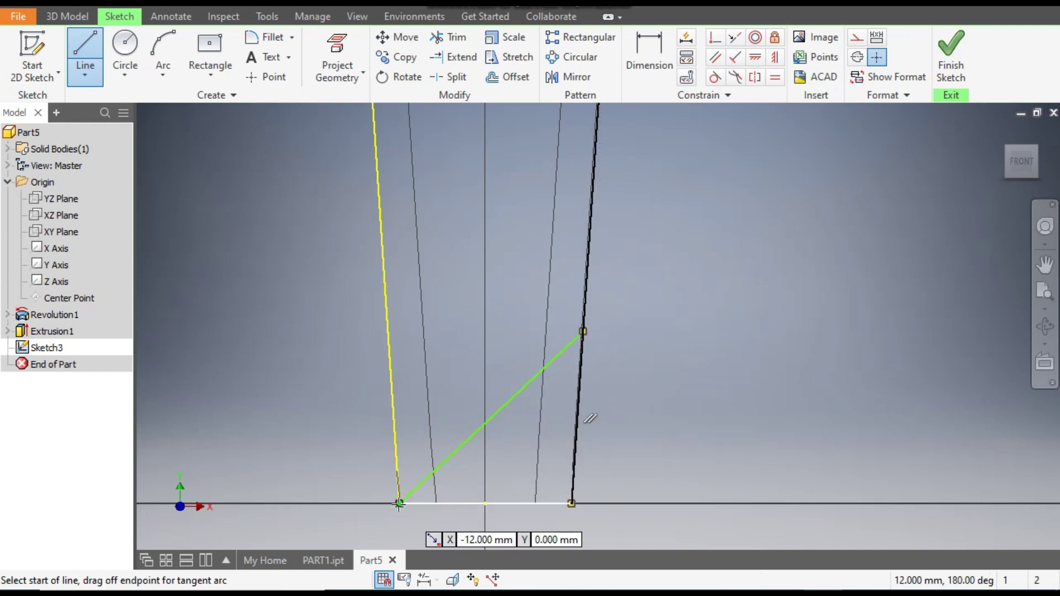
pyautogui.click(399, 503)
pyautogui.click(572, 503)
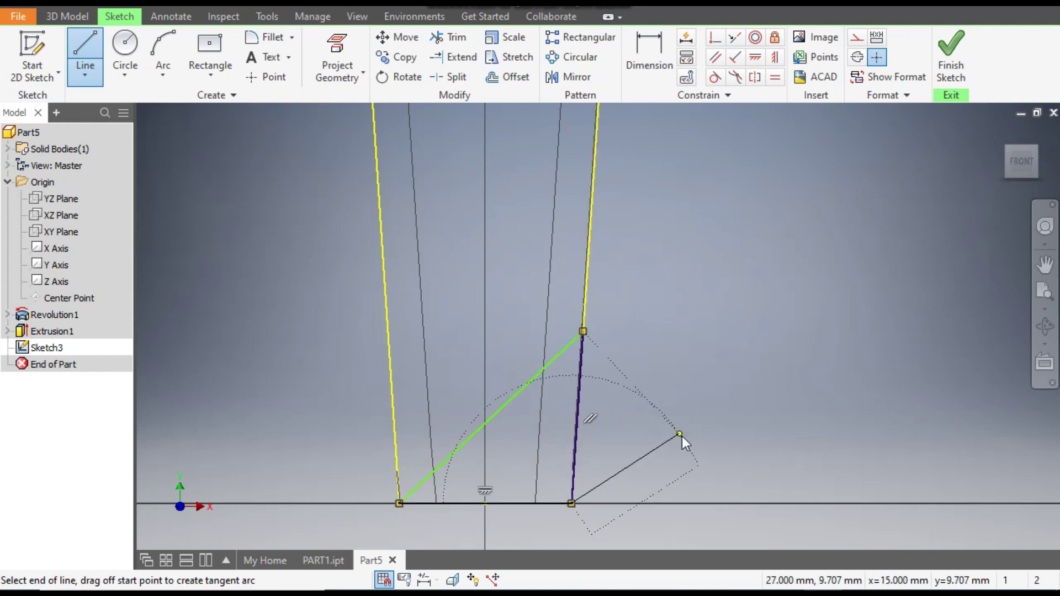
pyautogui.press('Escape')
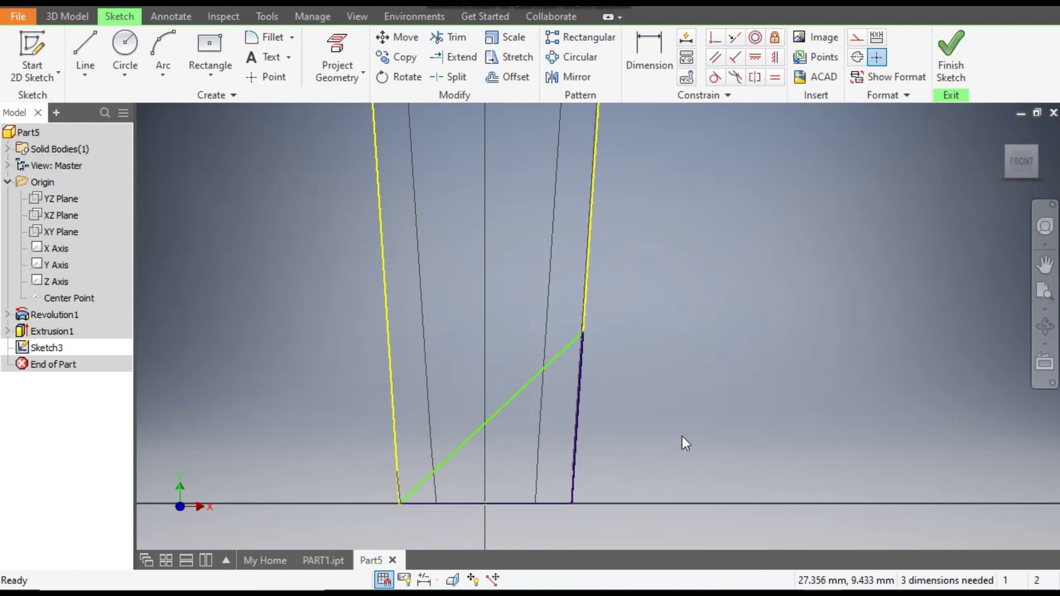
# Step: Dimension the angle between the slanted line and the base line as 30 degrees
pyautogui.click(641, 52)
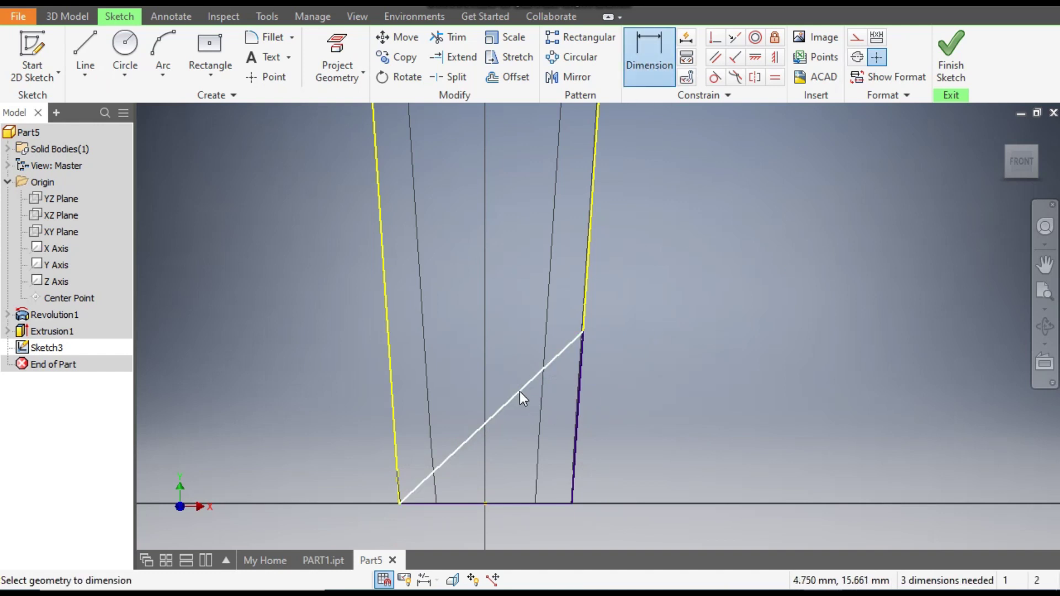
pyautogui.click(514, 503)
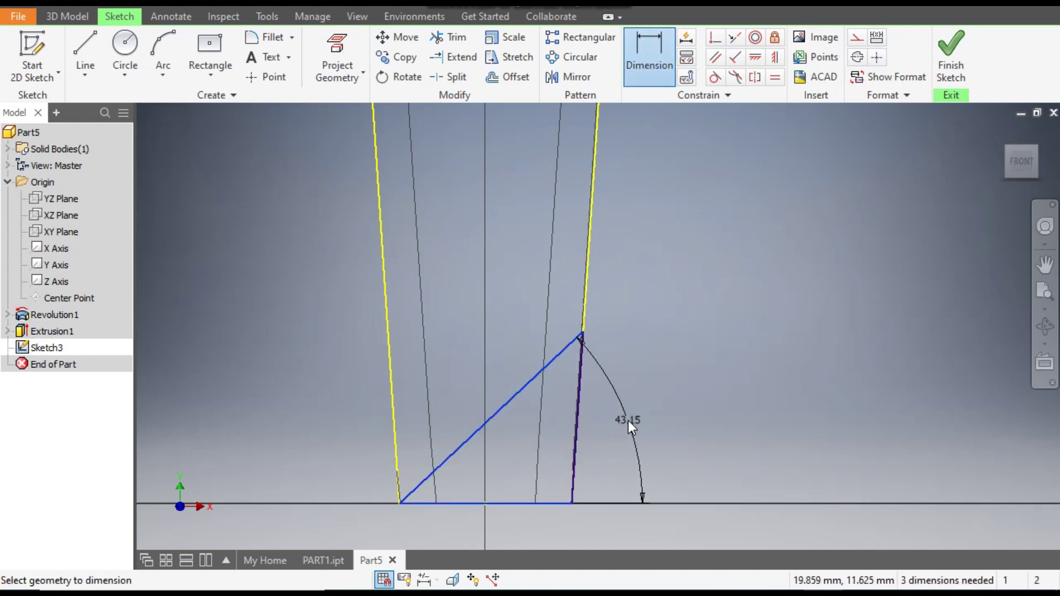
pyautogui.click(628, 420)
pyautogui.write('30')
pyautogui.press('Return')
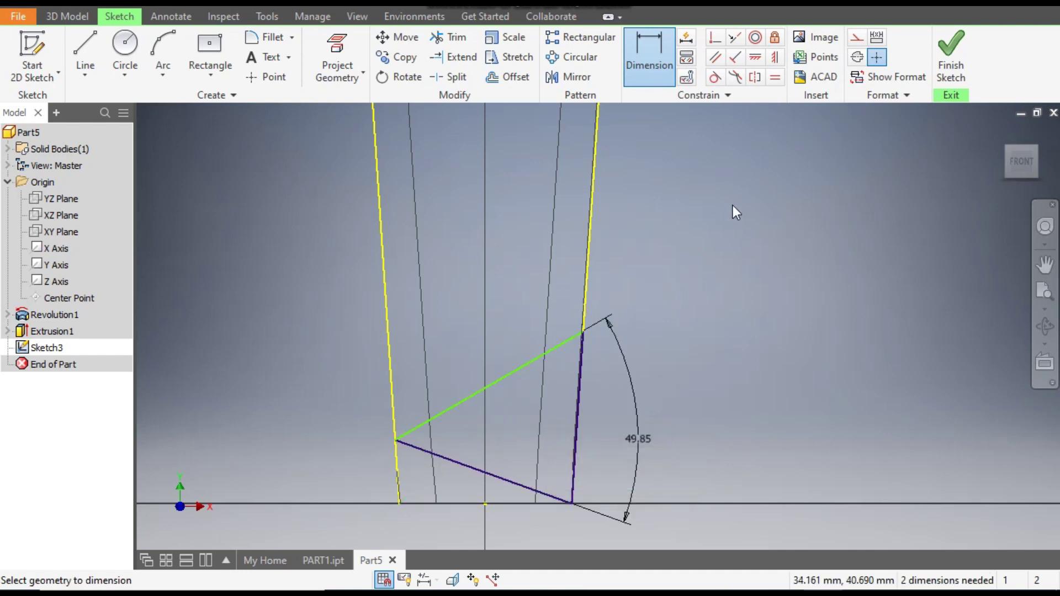
# Step: Try to constrain the triangle's base line horizontally, and undo the 30-degree angle change
pyautogui.click(754, 58)
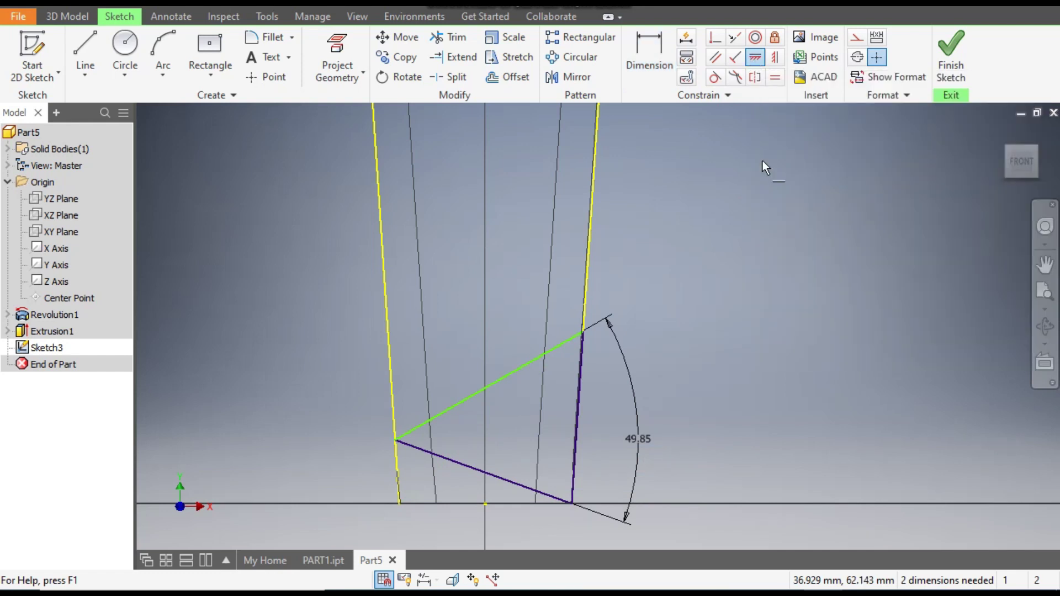
pyautogui.click(469, 467)
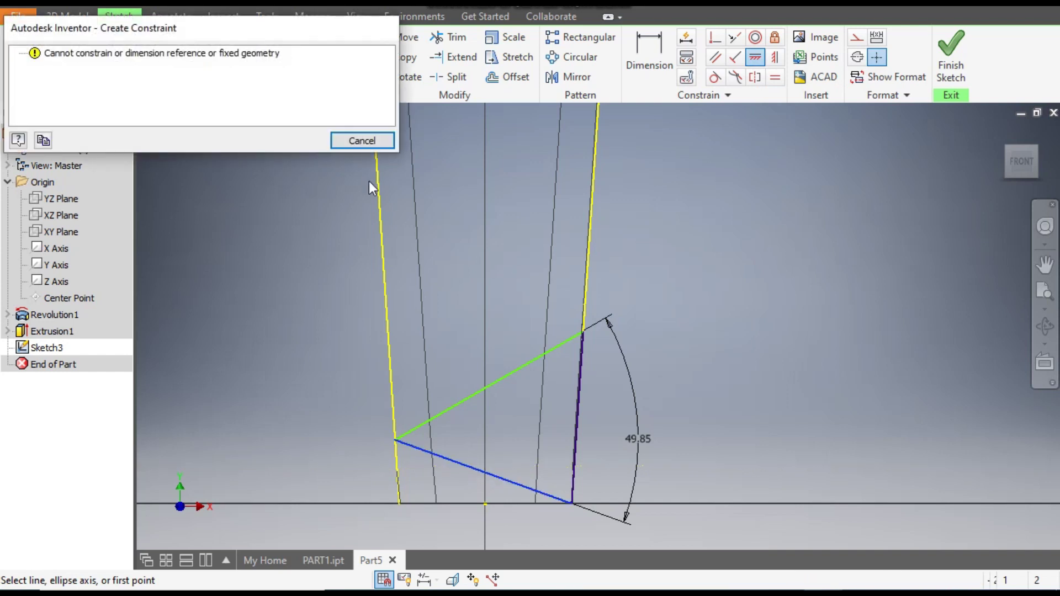
pyautogui.click(369, 143)
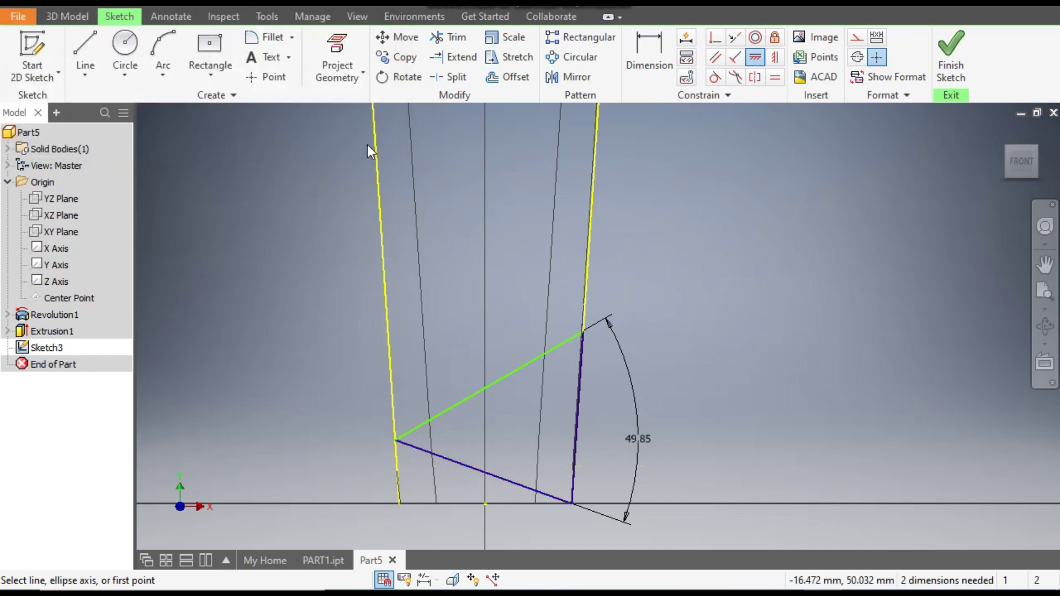
pyautogui.press('Escape')
pyautogui.hotkey('ctrl', 'z')
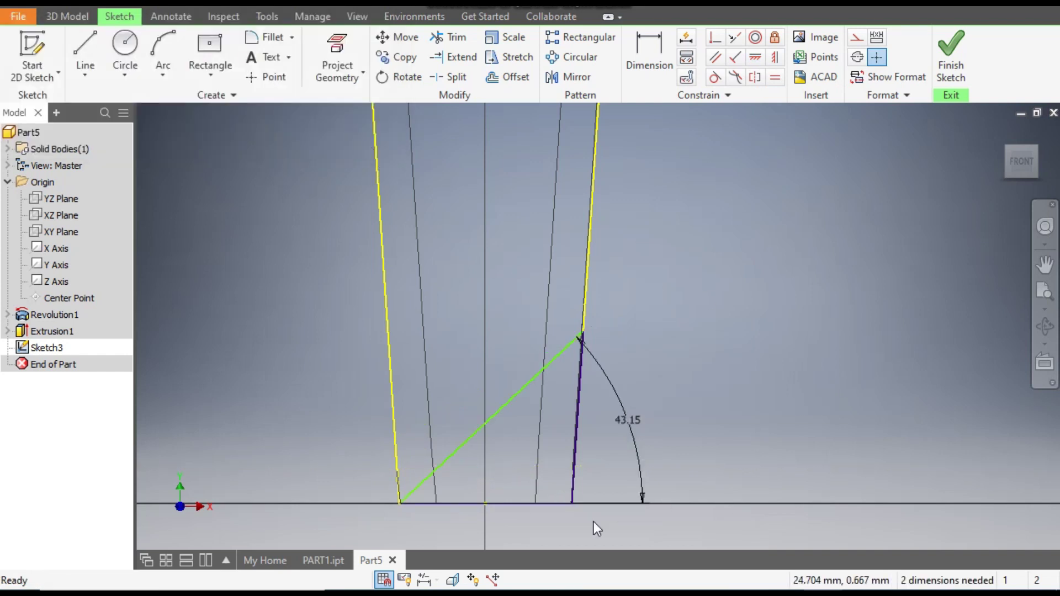
# Step: Hold the base line horizontal on the spout's bottom, set its angle to the slanted line to 30 degrees, and finish the sketch
pyautogui.moveTo(515, 505); pyautogui.dragTo(627, 449)
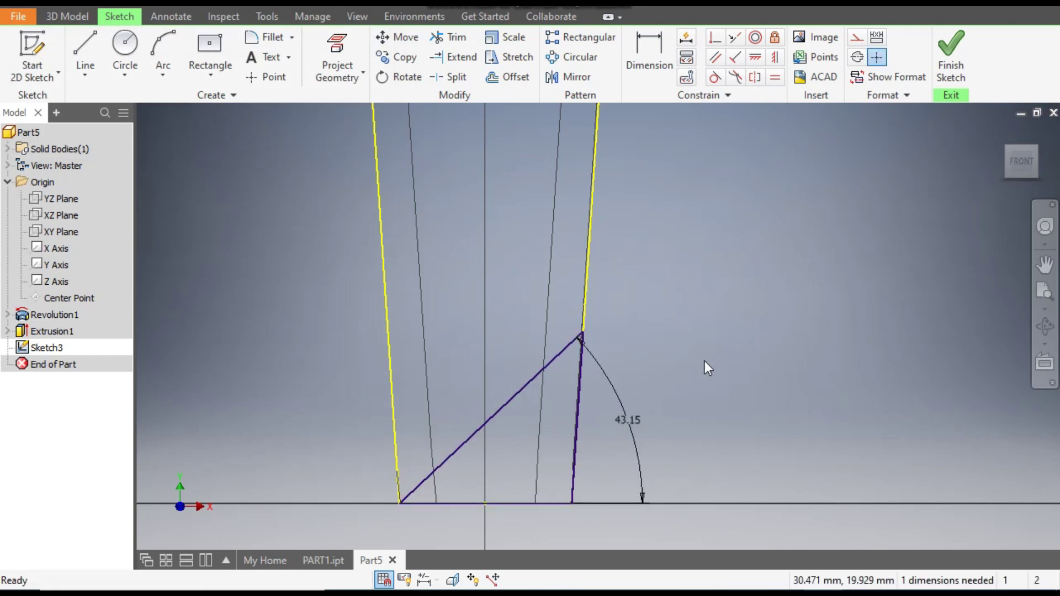
pyautogui.doubleClick(634, 420)
pyautogui.write('30')
pyautogui.press('Return')
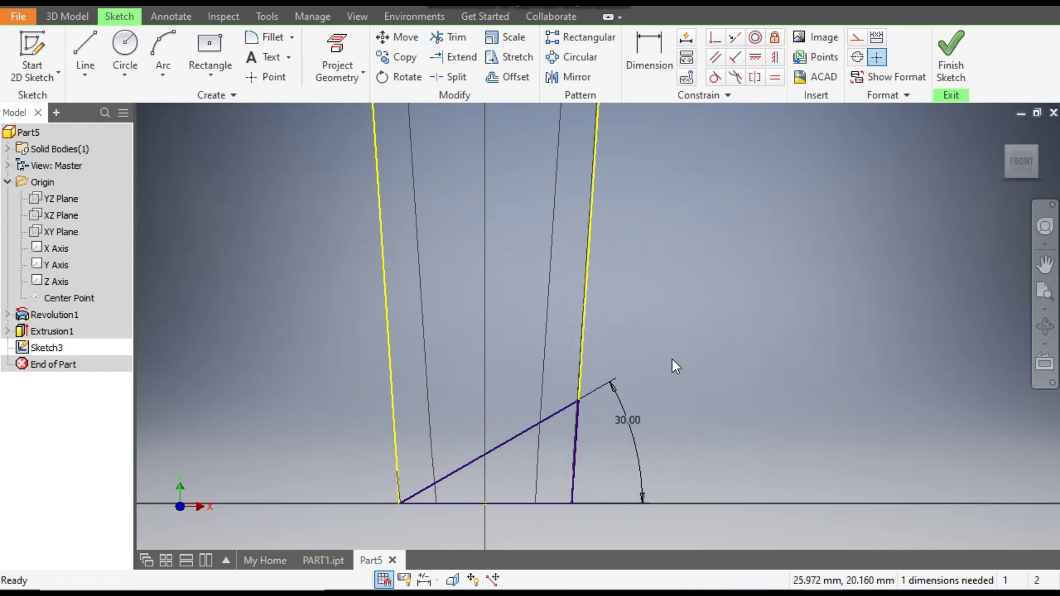
pyautogui.click(950, 55)
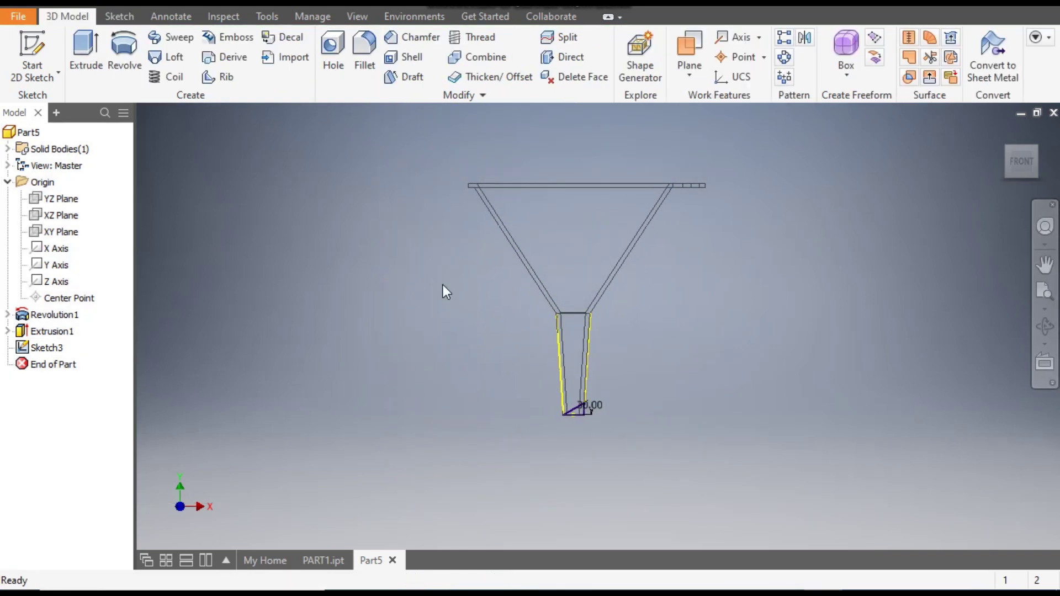
# Step: Display the funnel model in the Shaded with Edges visual style
pyautogui.click(355, 22)
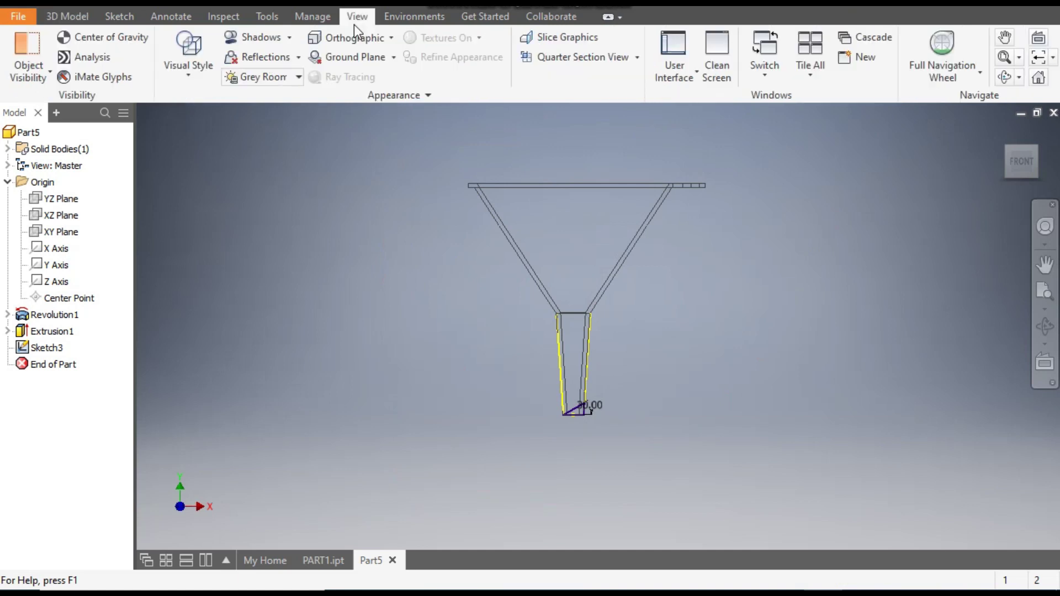
pyautogui.click(184, 85)
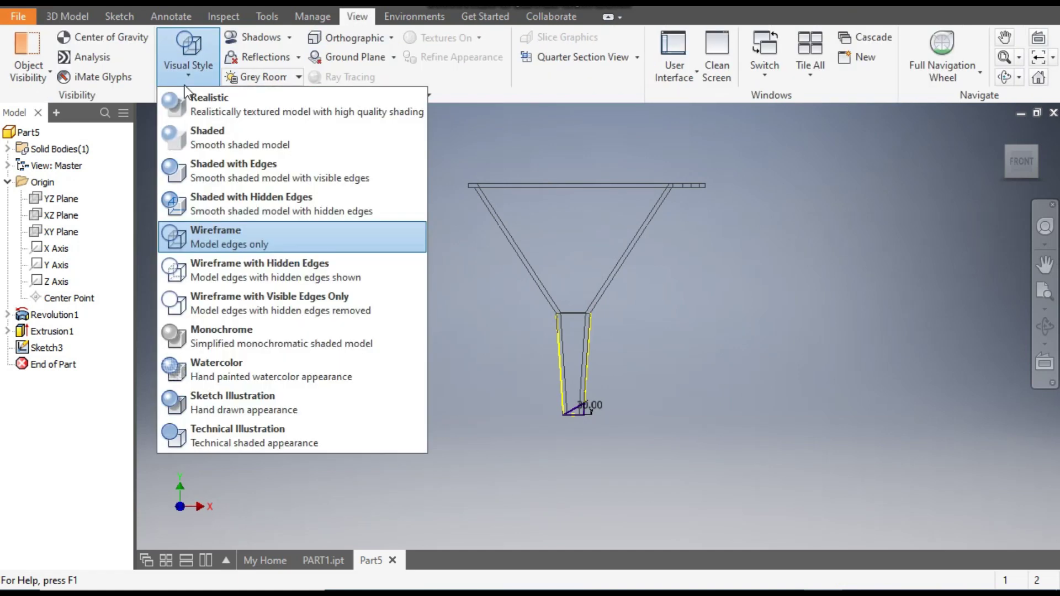
pyautogui.click(220, 164)
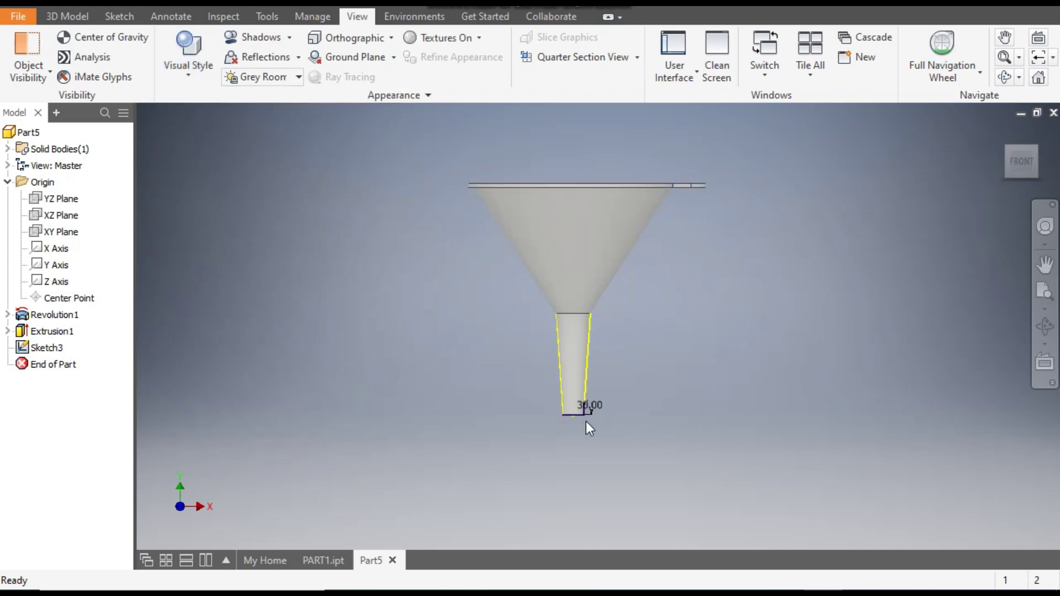
# Step: Extrude the triangular profile at the spout's lower end as a symmetric 40 mm cut to slant the tip
pyautogui.scroll(-4, 588, 427)
pyautogui.click(76, 18)
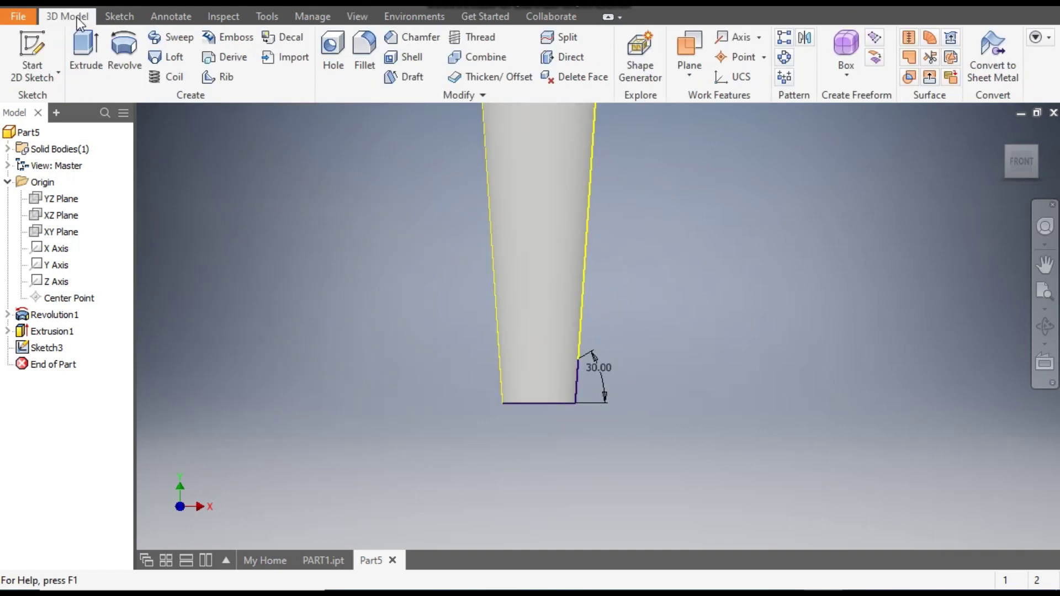
pyautogui.click(86, 56)
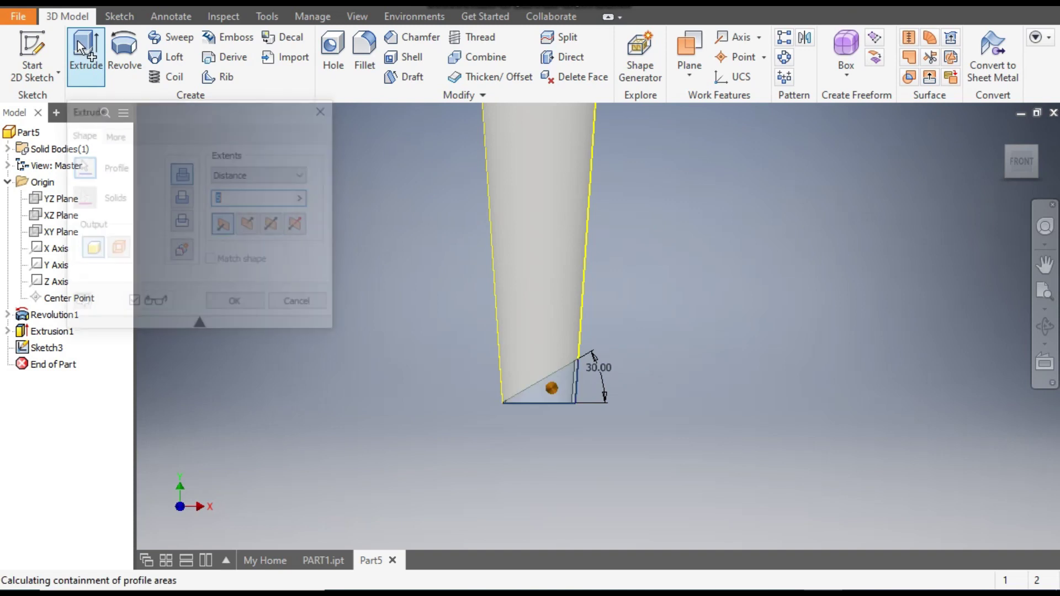
pyautogui.scroll(5, 788, 350)
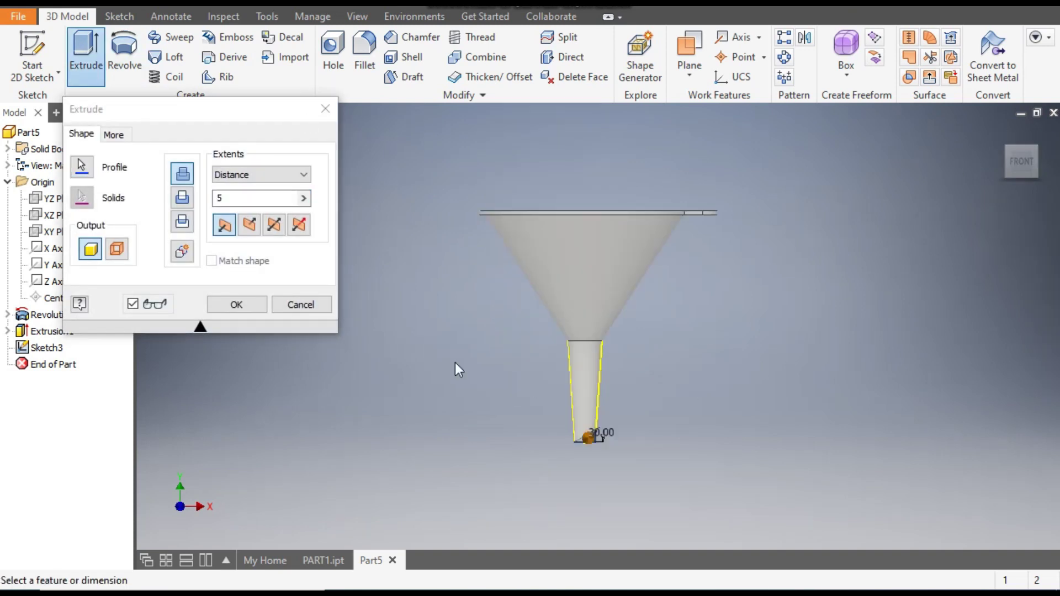
pyautogui.press('F2')
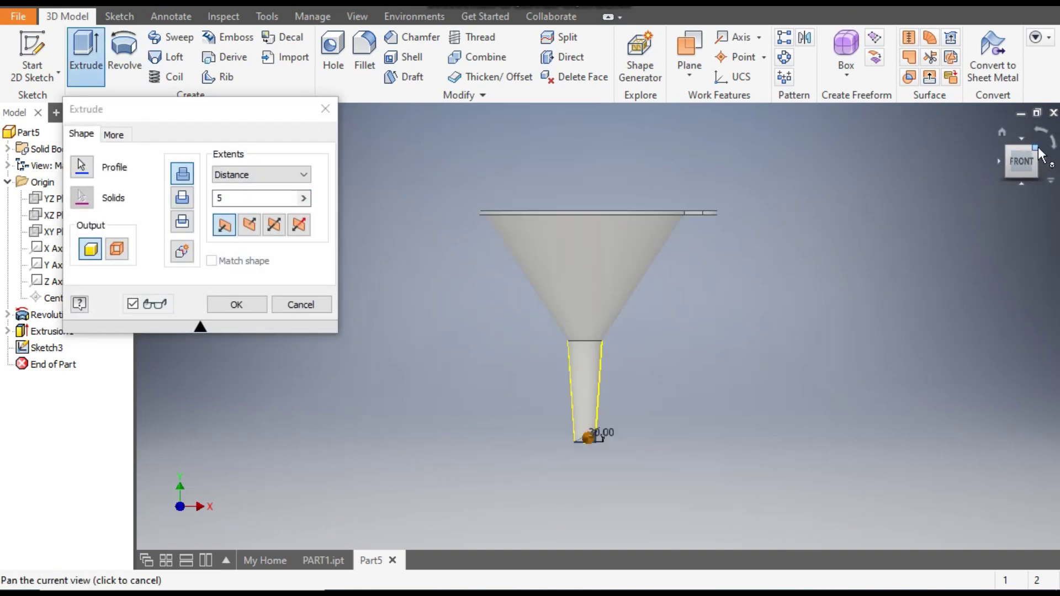
pyautogui.press('F6')
pyautogui.scroll(-5, 574, 419)
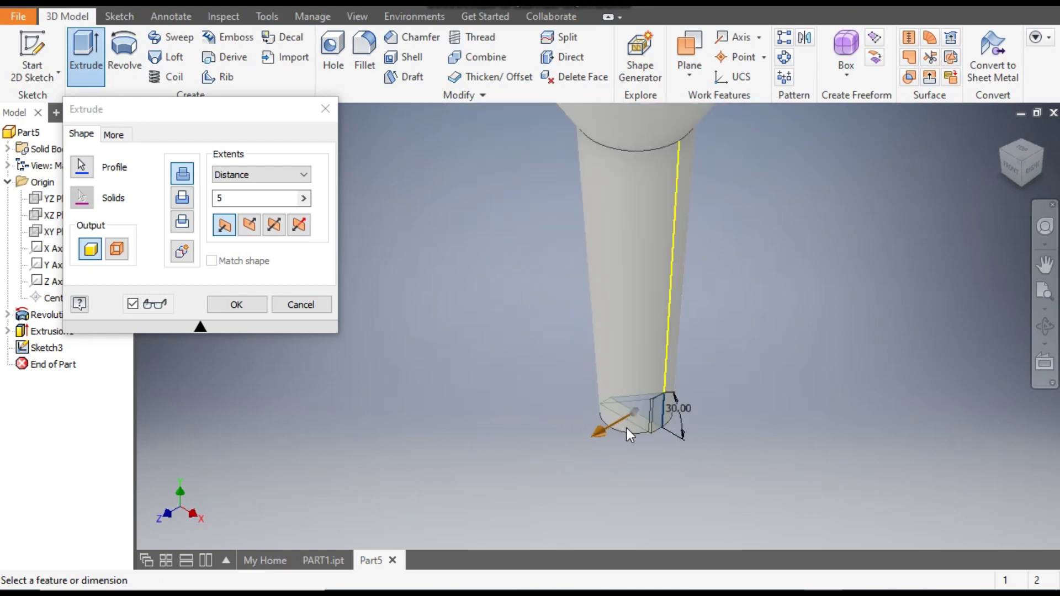
pyautogui.click(301, 207)
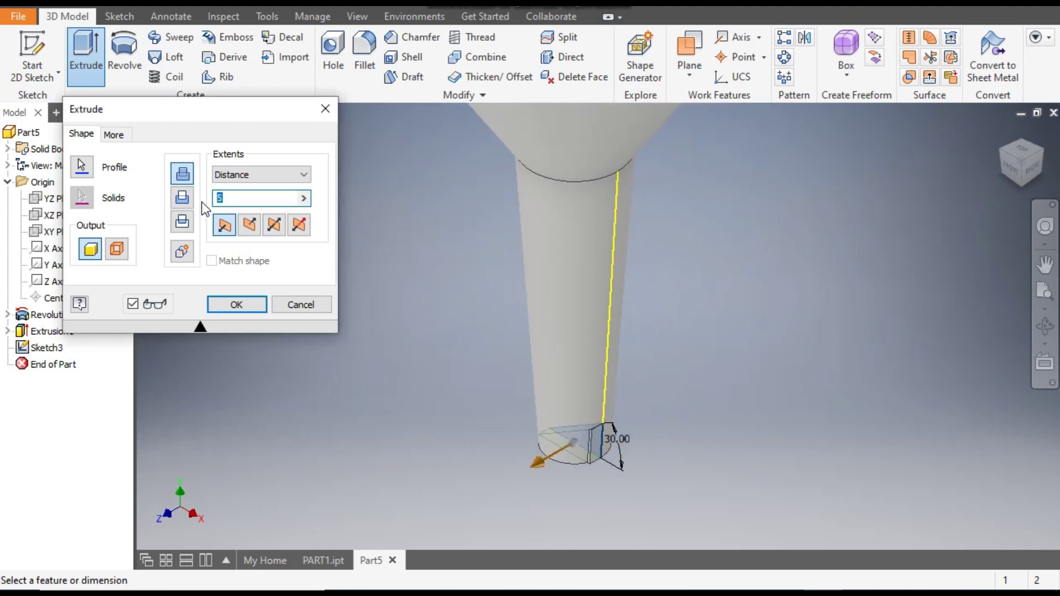
pyautogui.write('40')
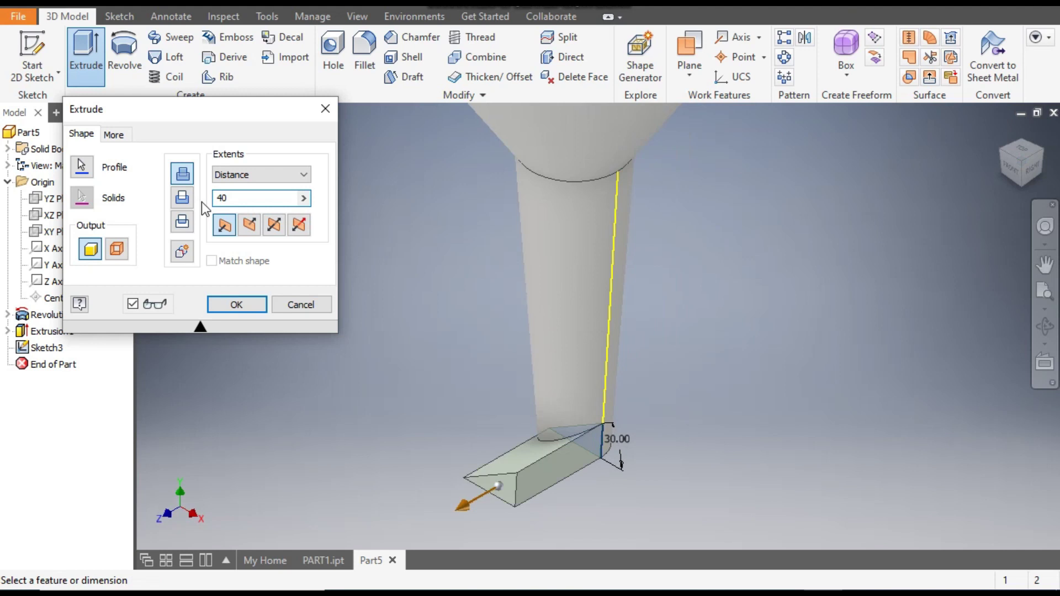
pyautogui.click(278, 230)
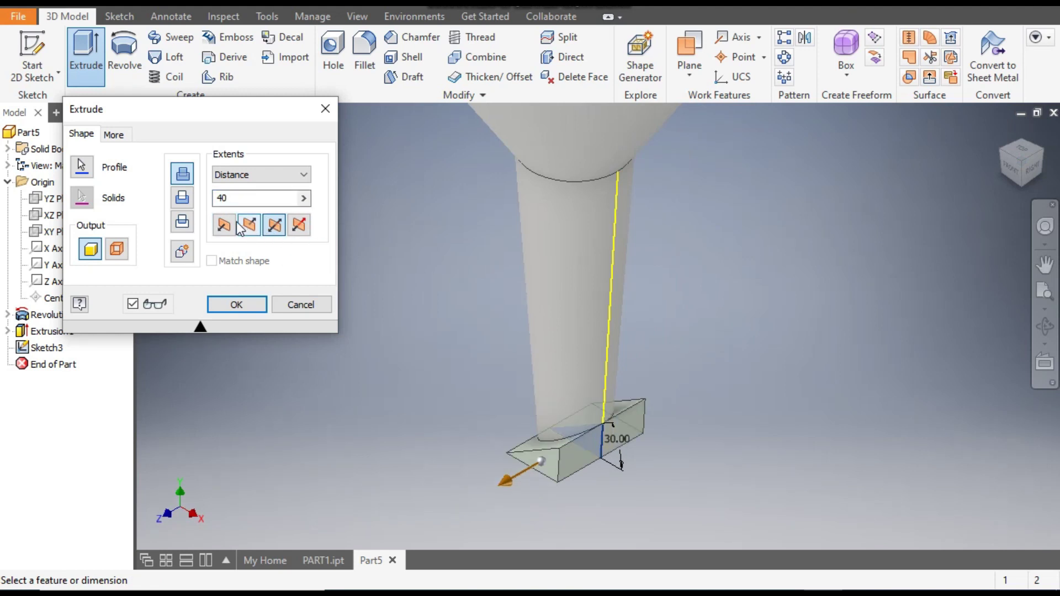
pyautogui.click(182, 201)
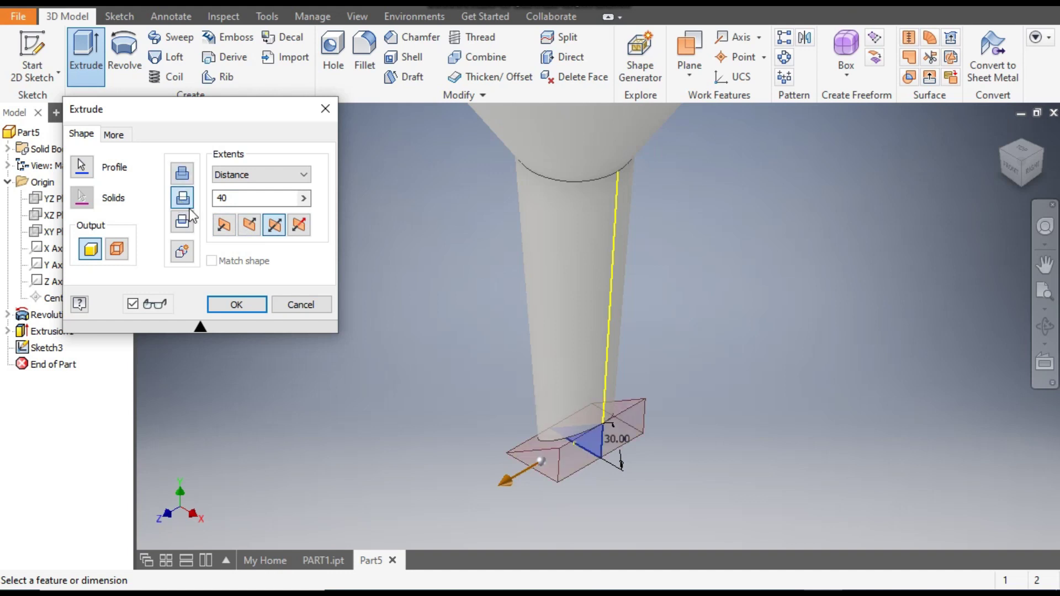
pyautogui.click(237, 308)
pyautogui.middleClick(608, 518)
pyautogui.middleClick(607, 519)
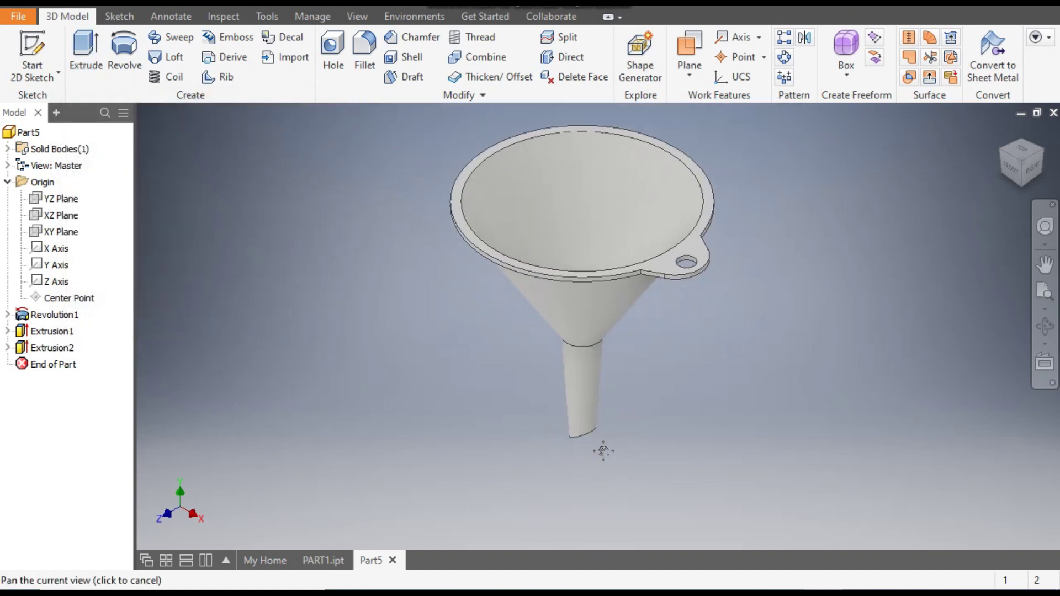
# Step: Apply the Blue - Wall Paint - Glossy appearance from the Autodesk Material Library to the whole funnel
pyautogui.click(1016, 171)
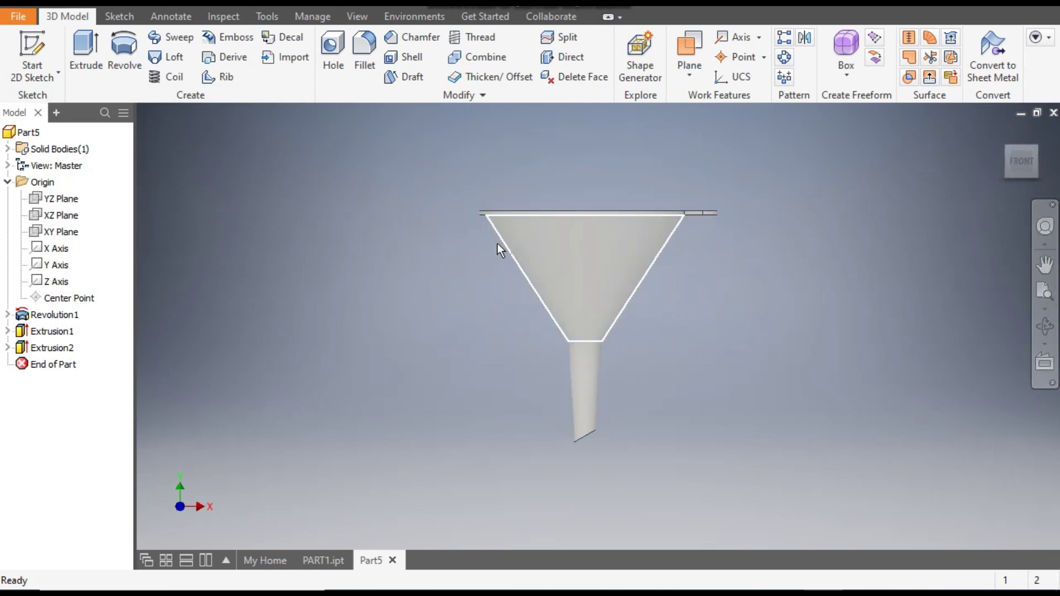
pyautogui.click(421, 7)
pyautogui.scroll(-10, 456, 286)
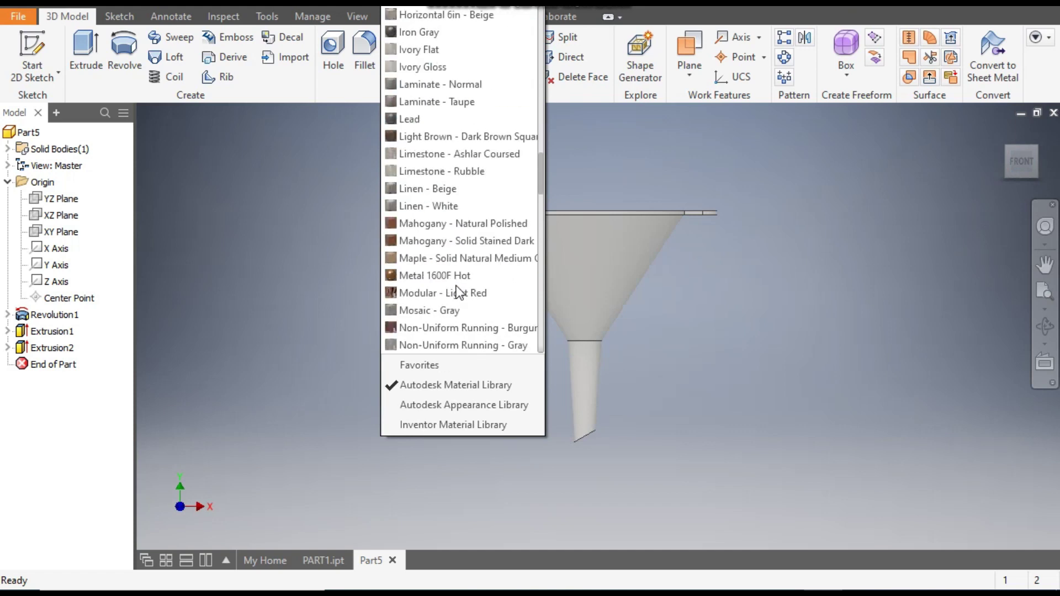
pyautogui.scroll(-9, 456, 286)
pyautogui.scroll(9, 459, 289)
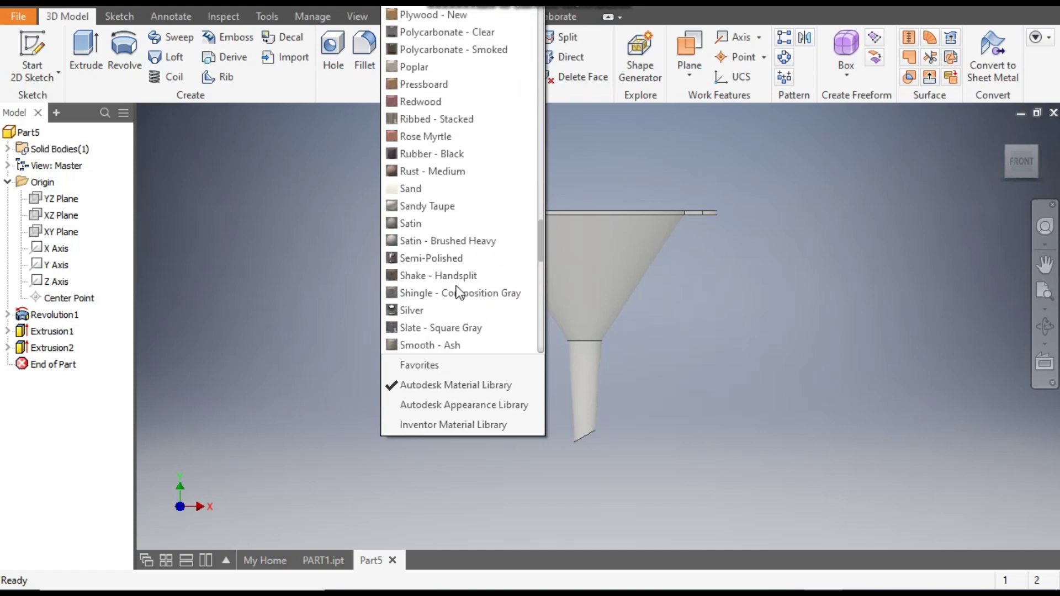
pyautogui.scroll(8, 456, 288)
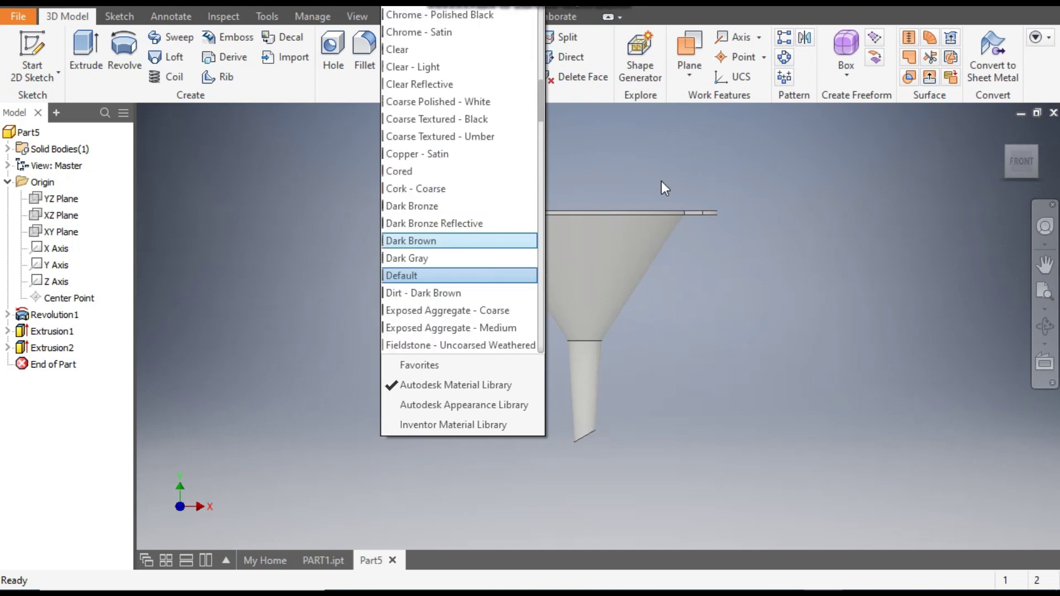
pyautogui.click(454, 58)
pyautogui.click(421, 7)
pyautogui.scroll(12, 415, 241)
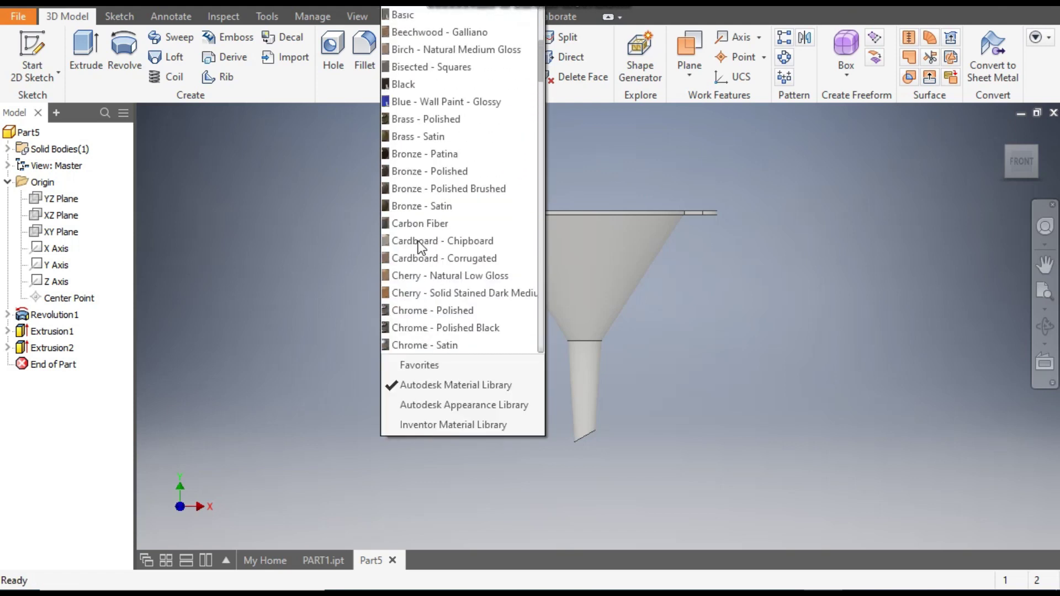
pyautogui.click(448, 105)
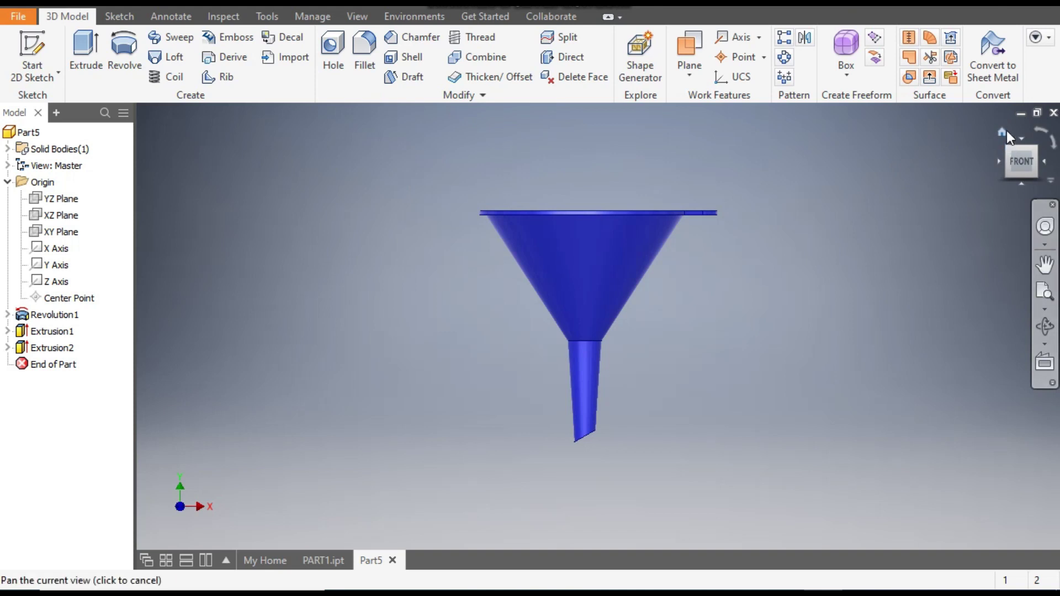
pyautogui.click(1002, 131)
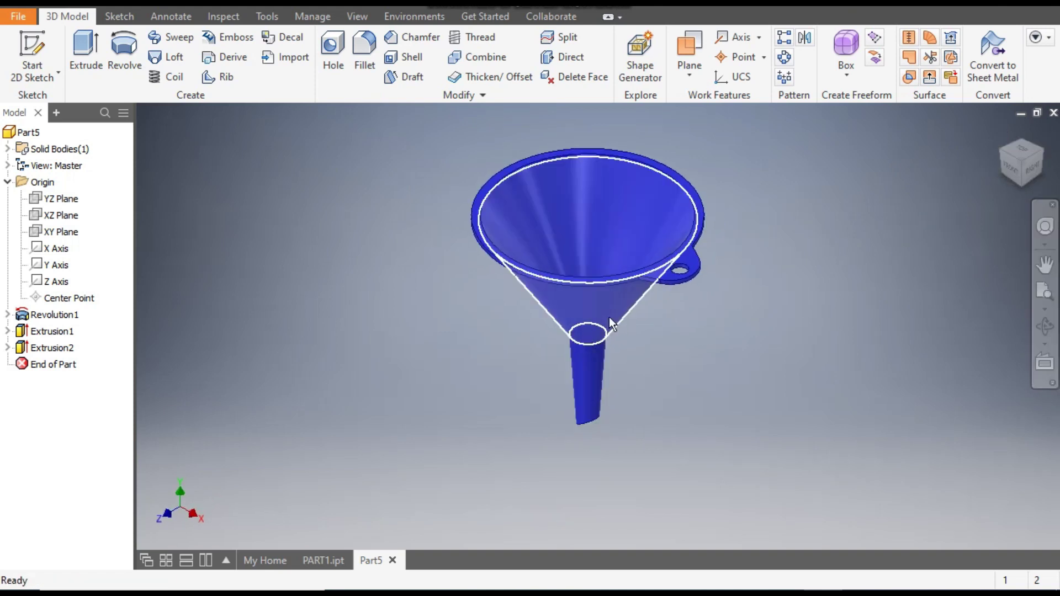